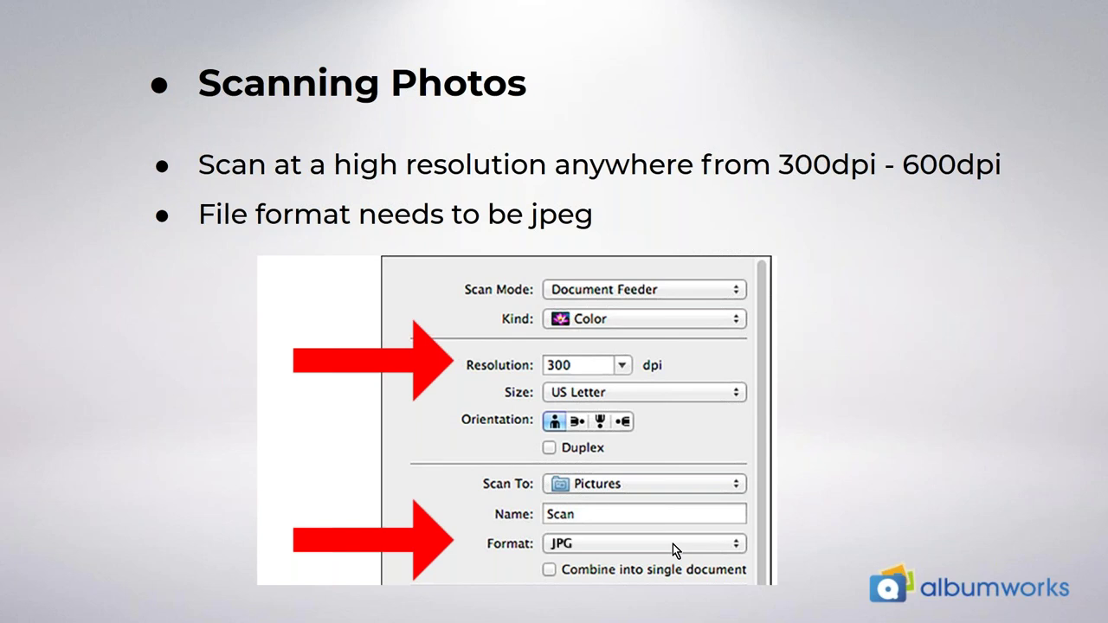
Switch to File Explorer and examine the folders and files prepared in "Webinar photos - Family Tree"
key(alt+Tab)
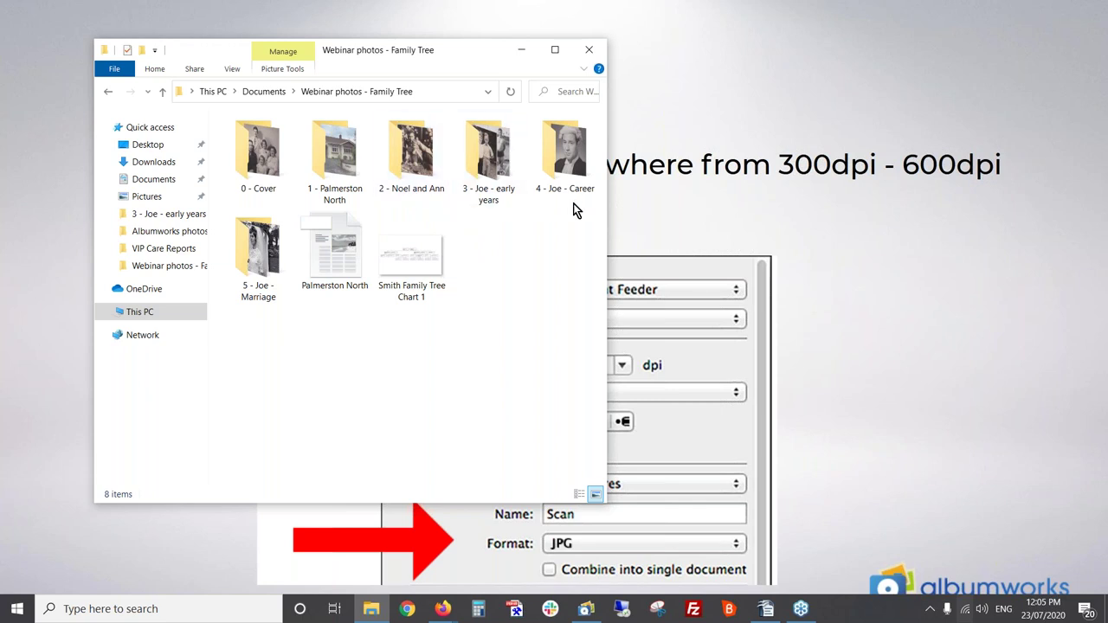
mouse_move(516, 196)
mouse_move(350, 253)
mouse_move(418, 270)
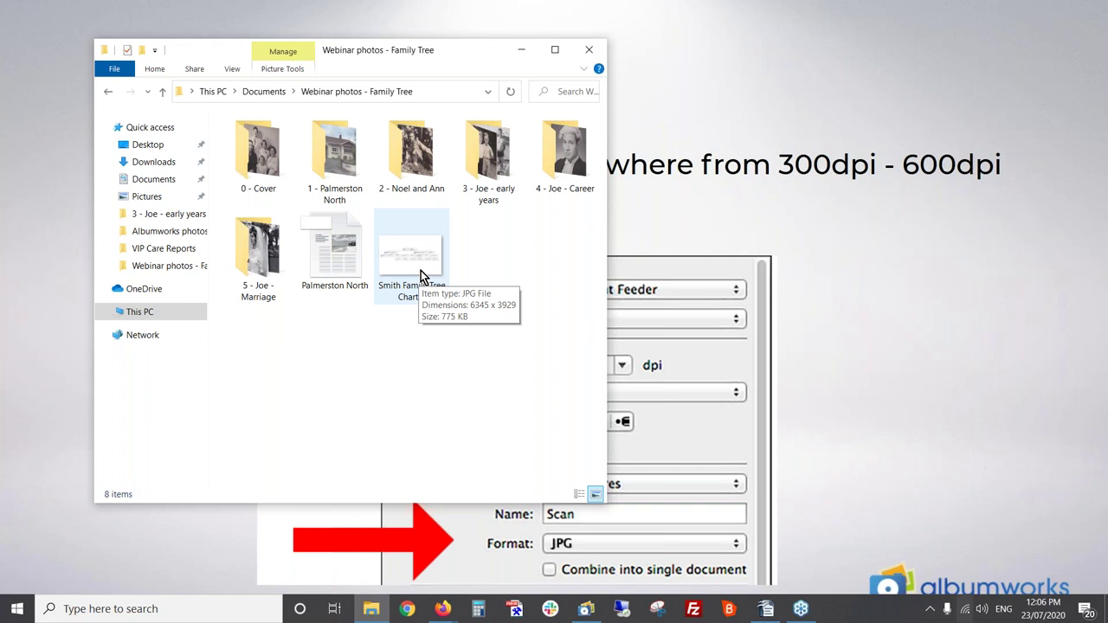
Switch to the albumworks start screen and close the File Explorer window behind it
key(alt+Tab)
key(alt+Tab)
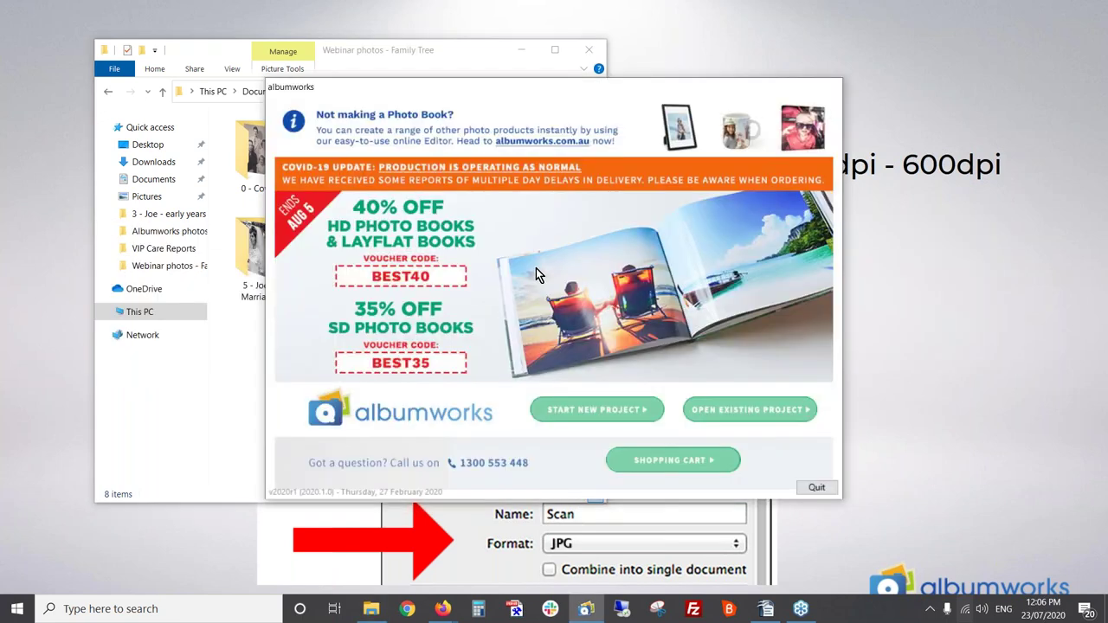
click(591, 47)
click(591, 48)
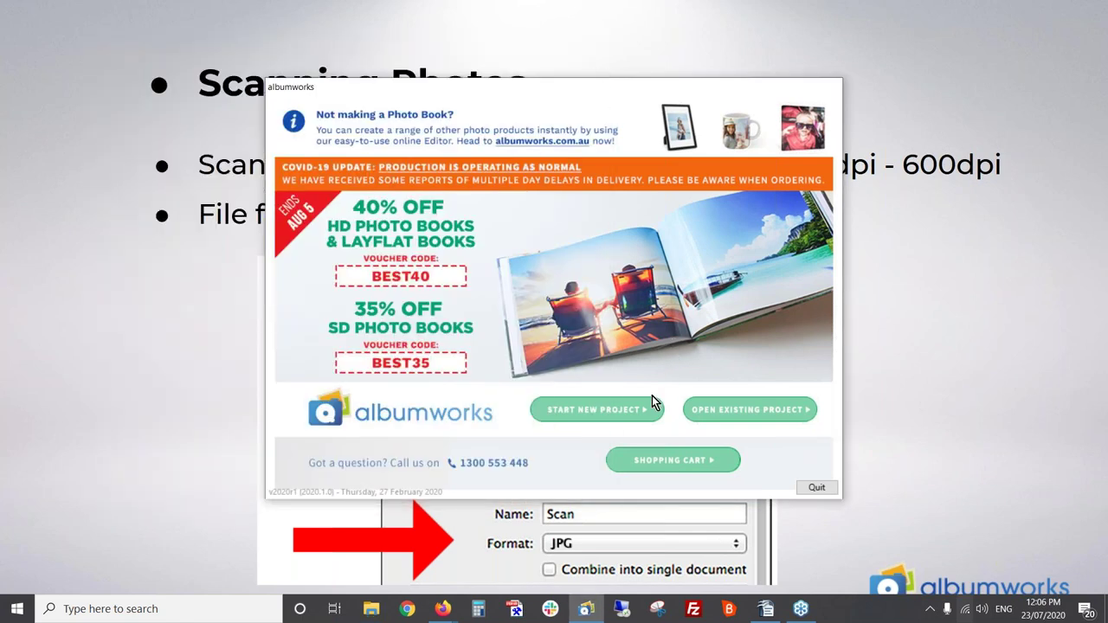
Start a new Classic Photo Books - HD & SD project with the Family History theme as a 12" x 12" Square Photocover
click(628, 409)
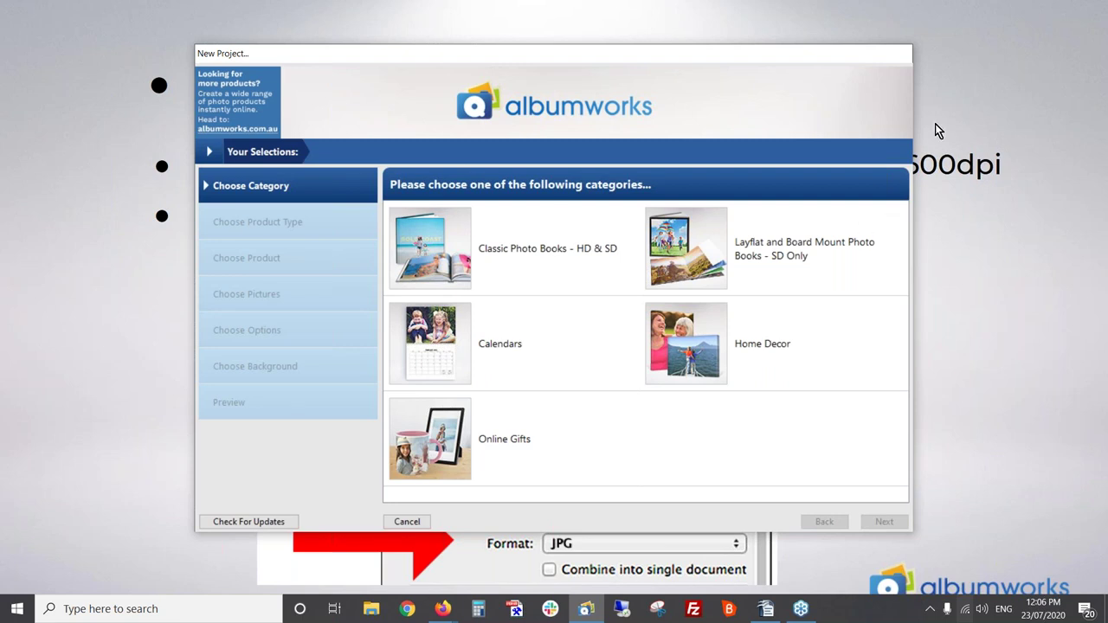
click(959, 180)
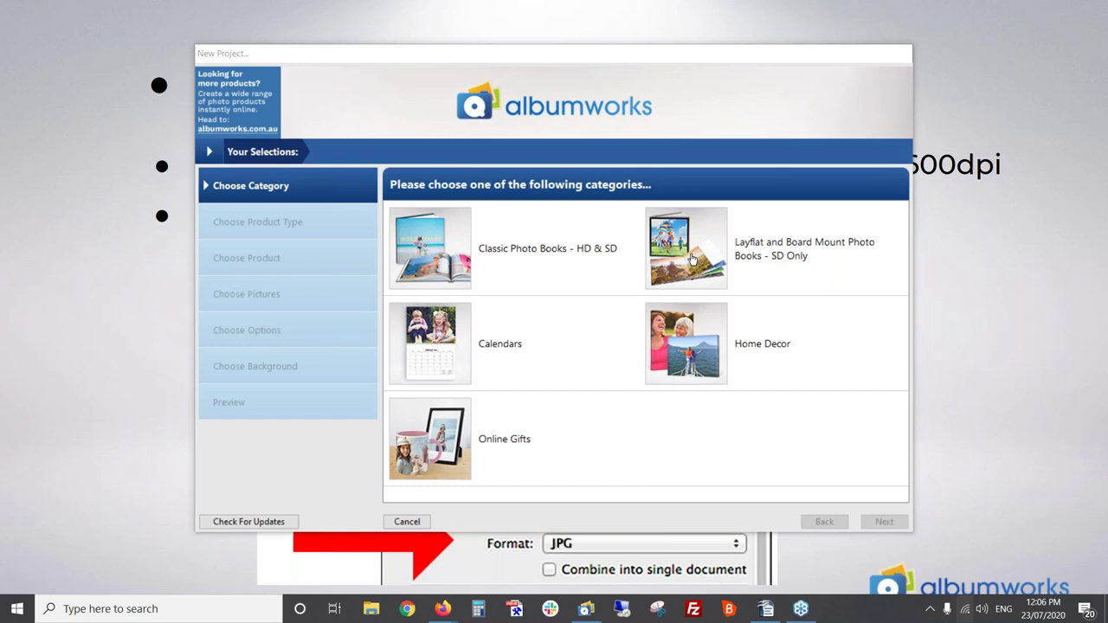
click(445, 258)
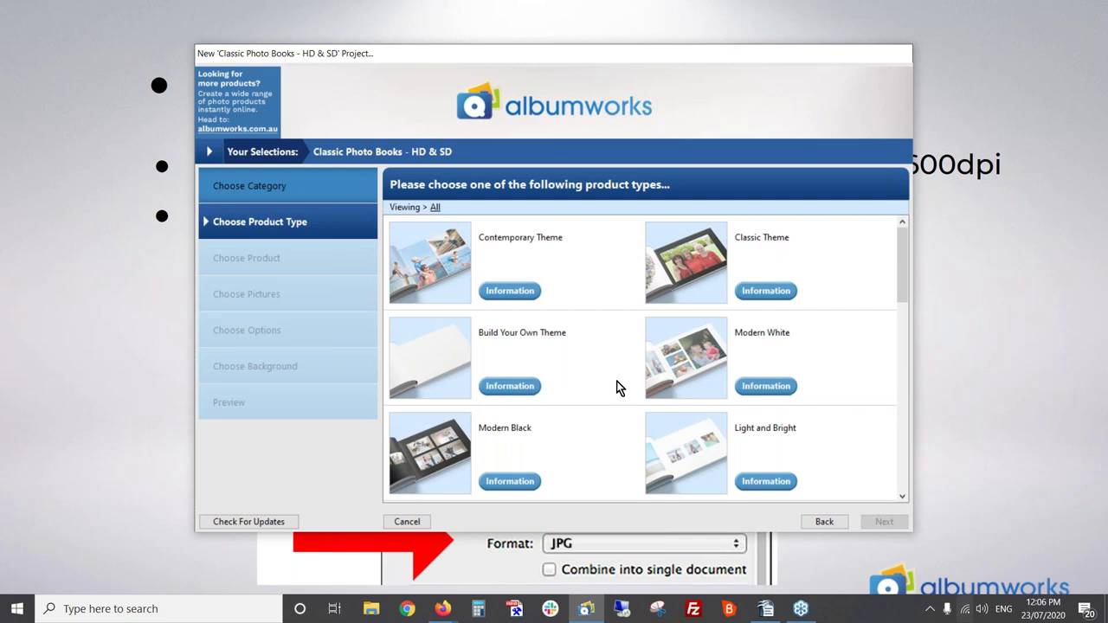
click(449, 350)
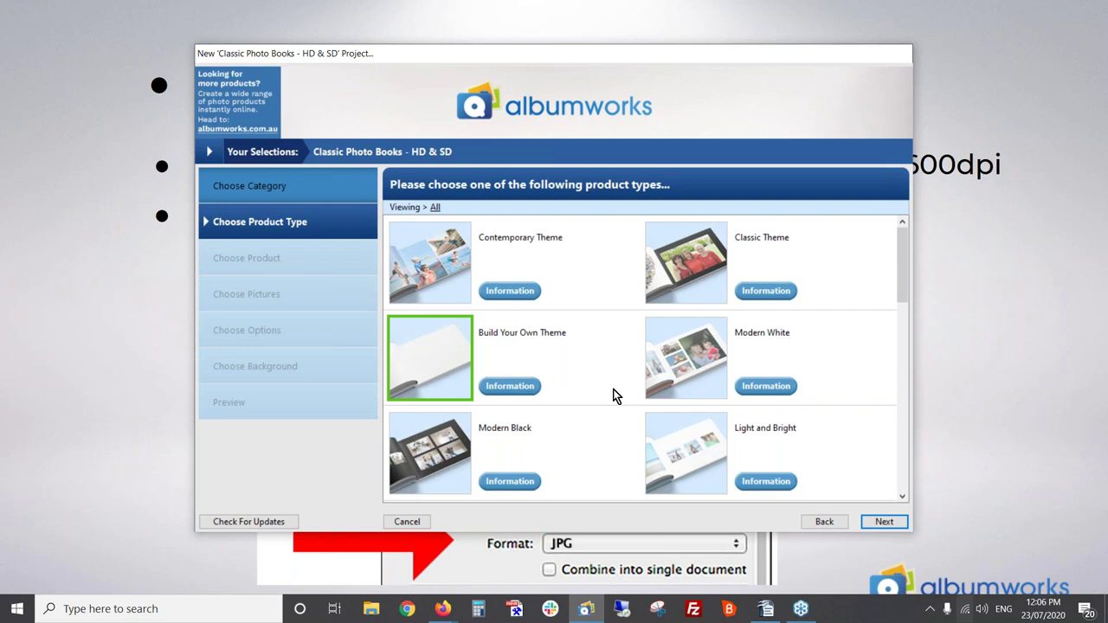
scroll(614, 395, down, 8)
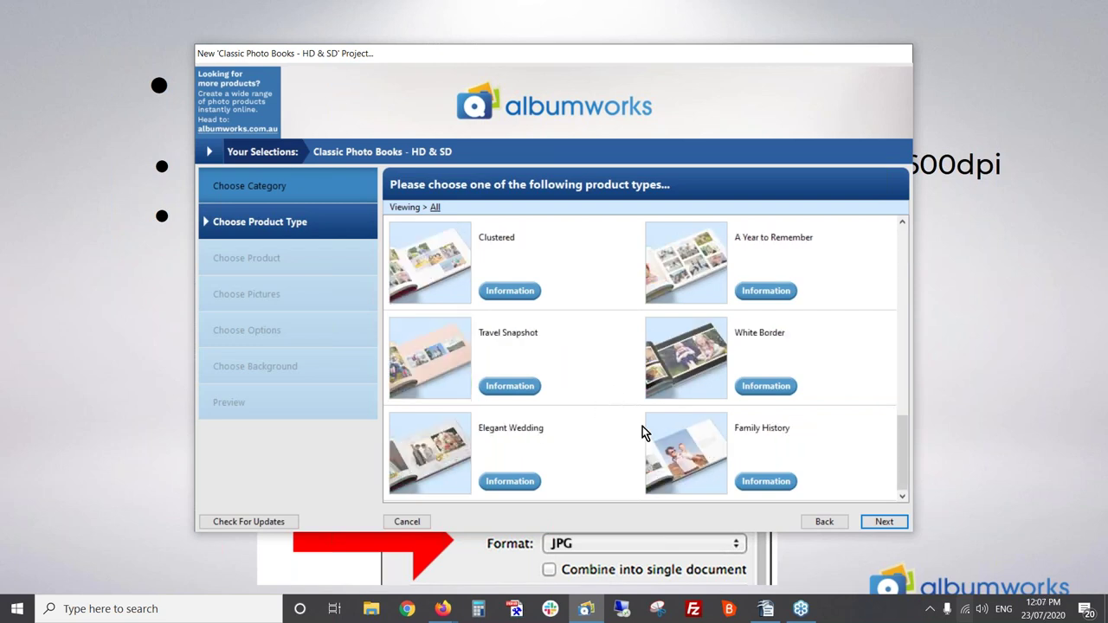
click(699, 443)
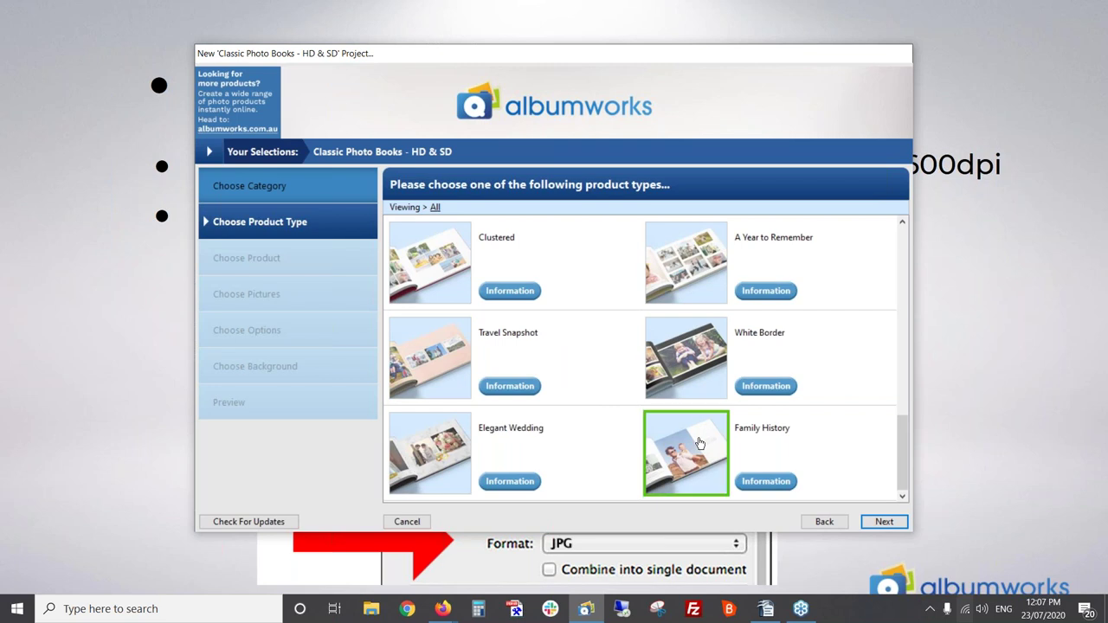
click(881, 523)
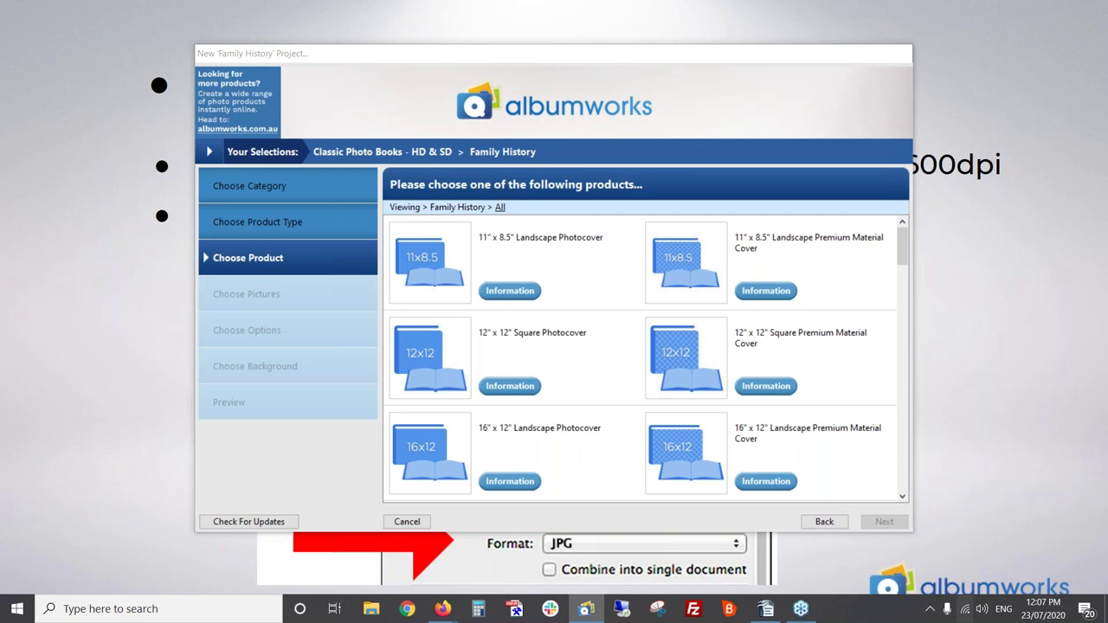
click(428, 356)
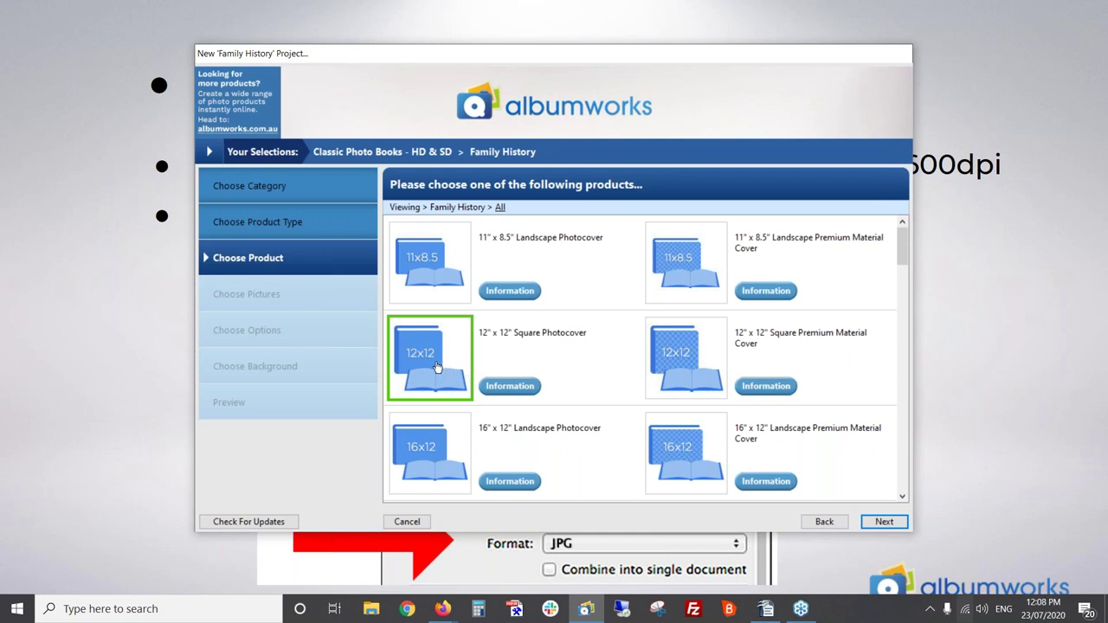
double_click(437, 367)
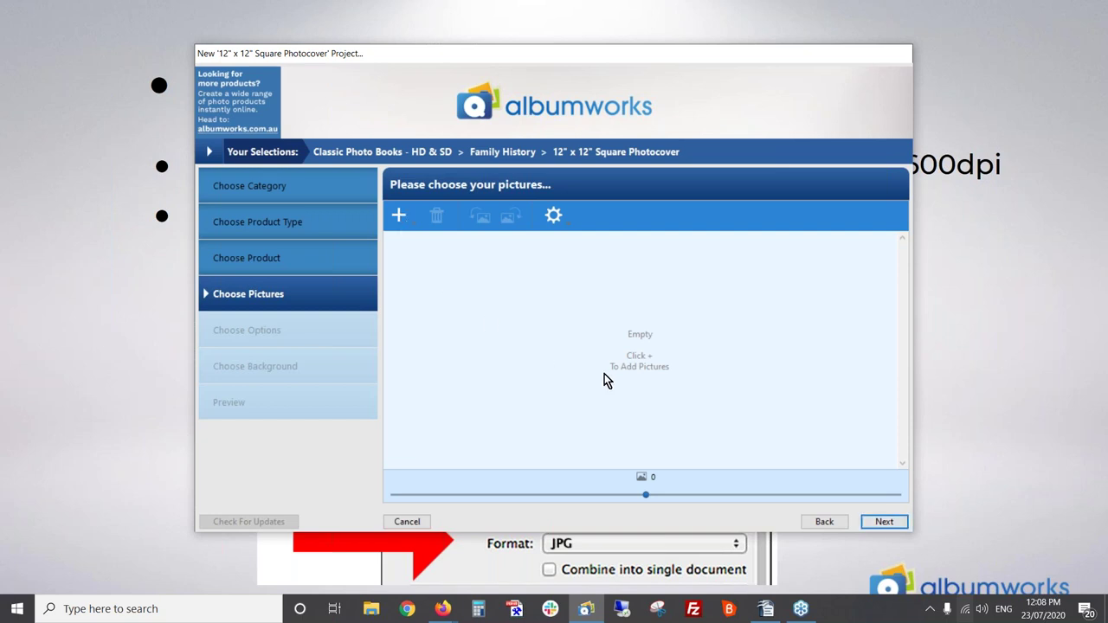
Add the individual picture 010 from Documents > Webinar photos - Family Tree > 0 - Cover to the project
click(397, 216)
mouse_move(438, 248)
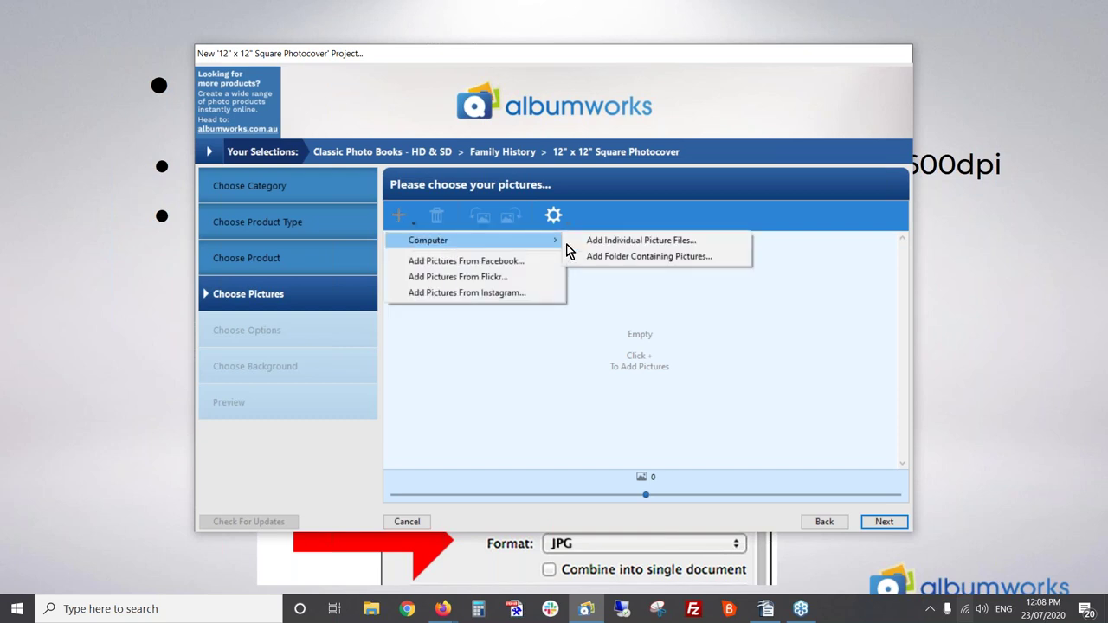
click(606, 241)
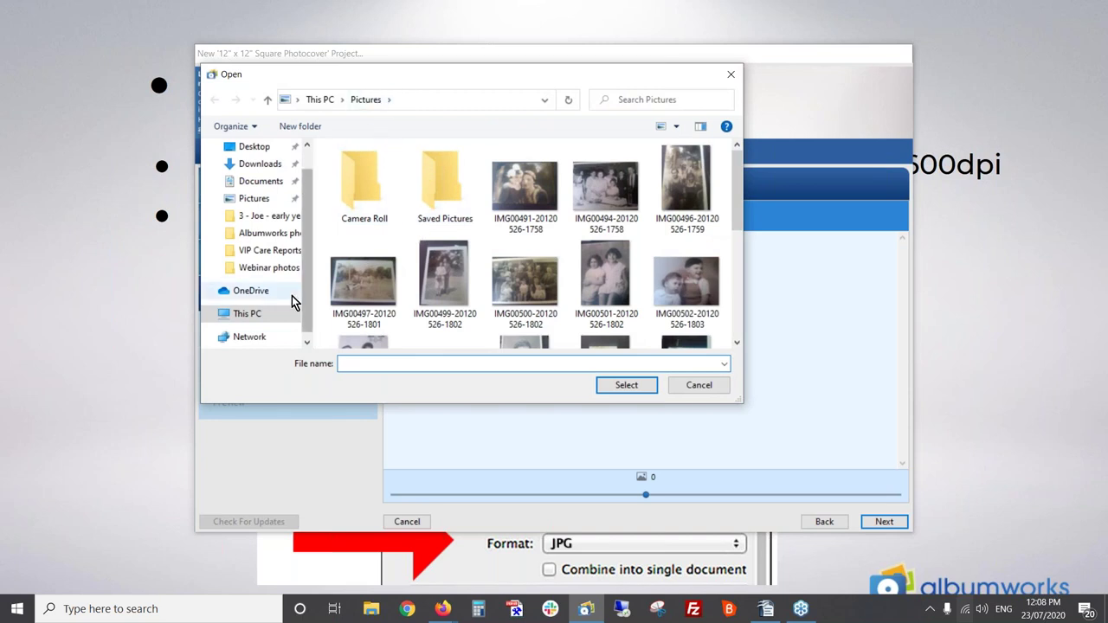
click(320, 102)
double_click(381, 212)
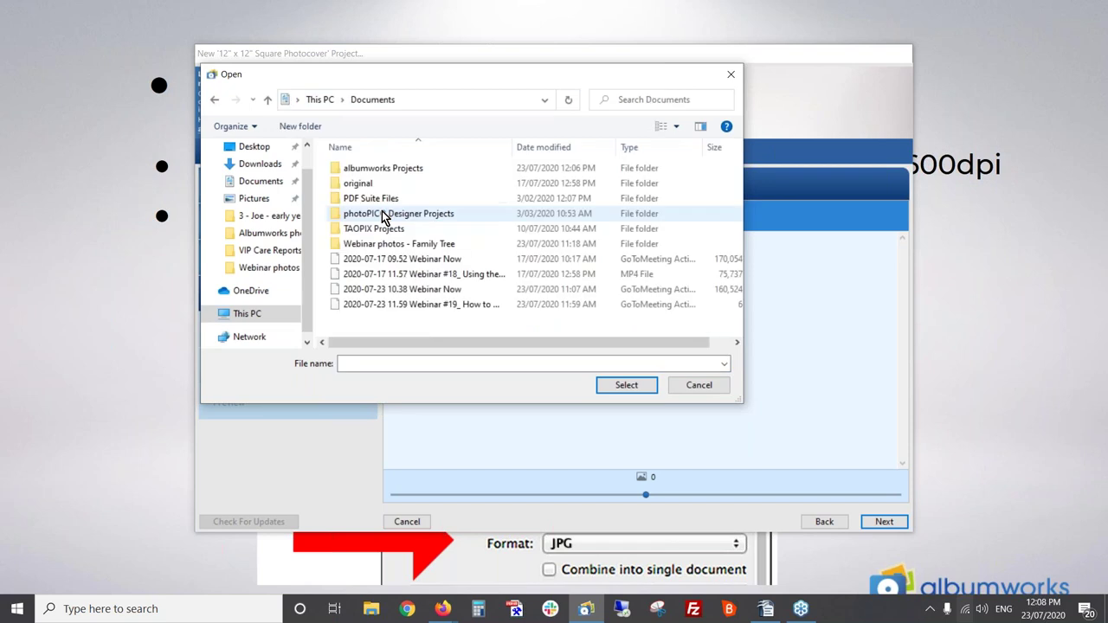
double_click(416, 246)
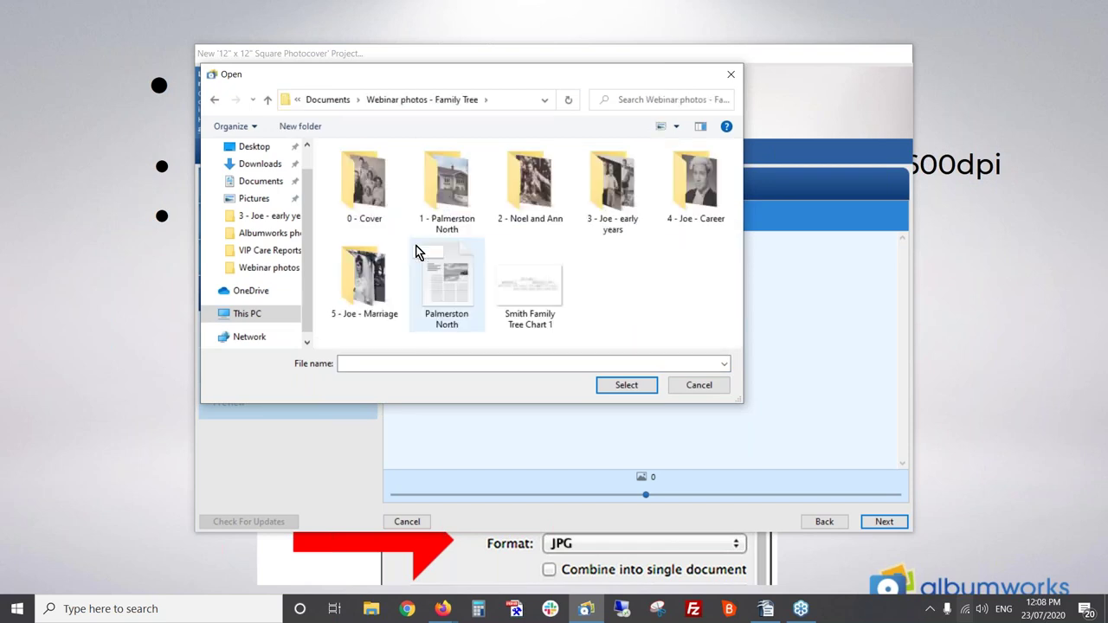
double_click(362, 198)
click(385, 190)
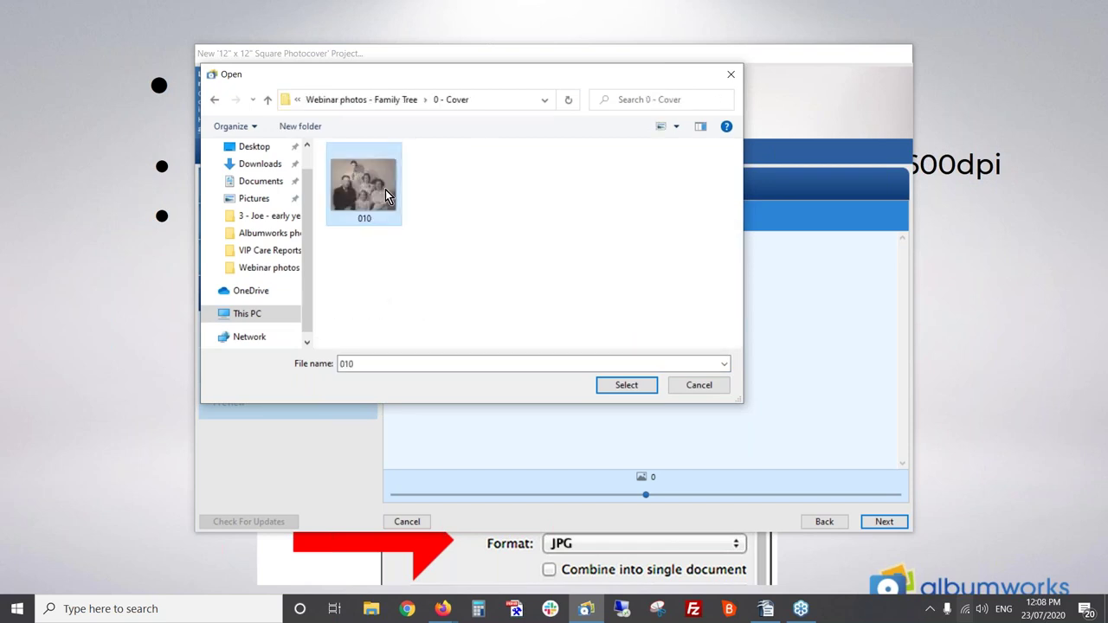
click(623, 386)
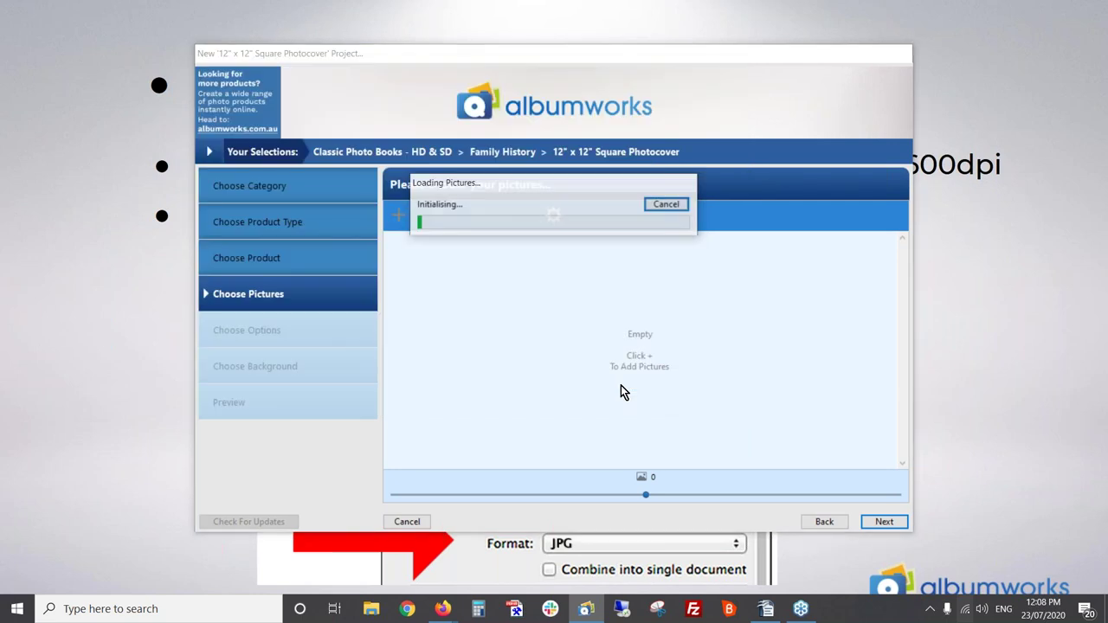
Create the project with the name "Smith Family Tree" and dismiss the HD upgrade offer
click(885, 522)
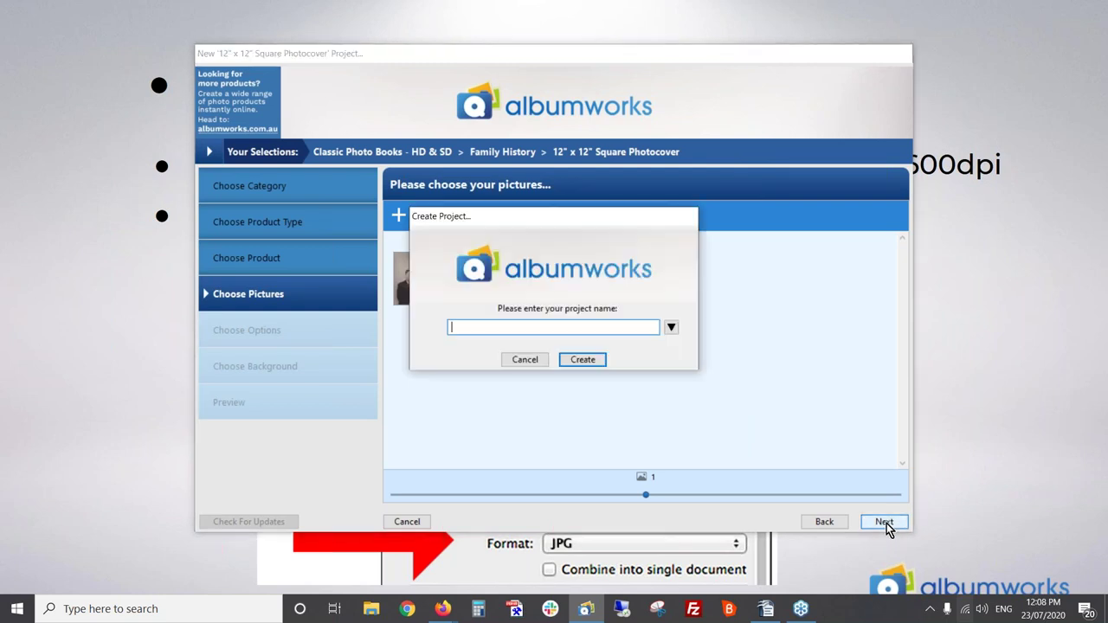
text(Smith Fm)
key(BackSpace)
text(amily Tree)
click(582, 360)
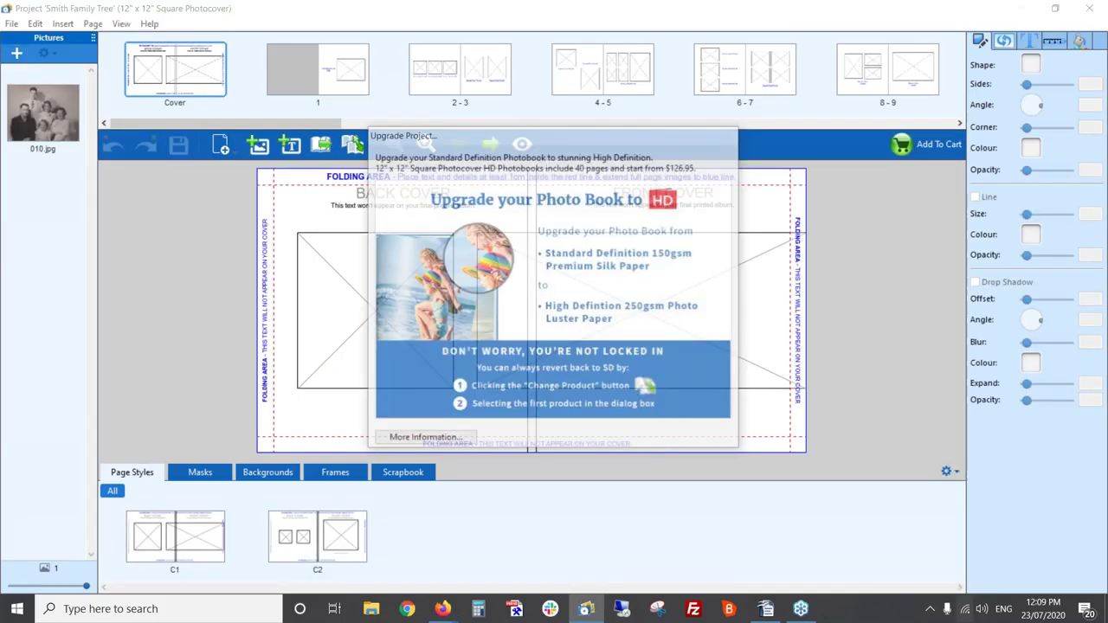
click(576, 440)
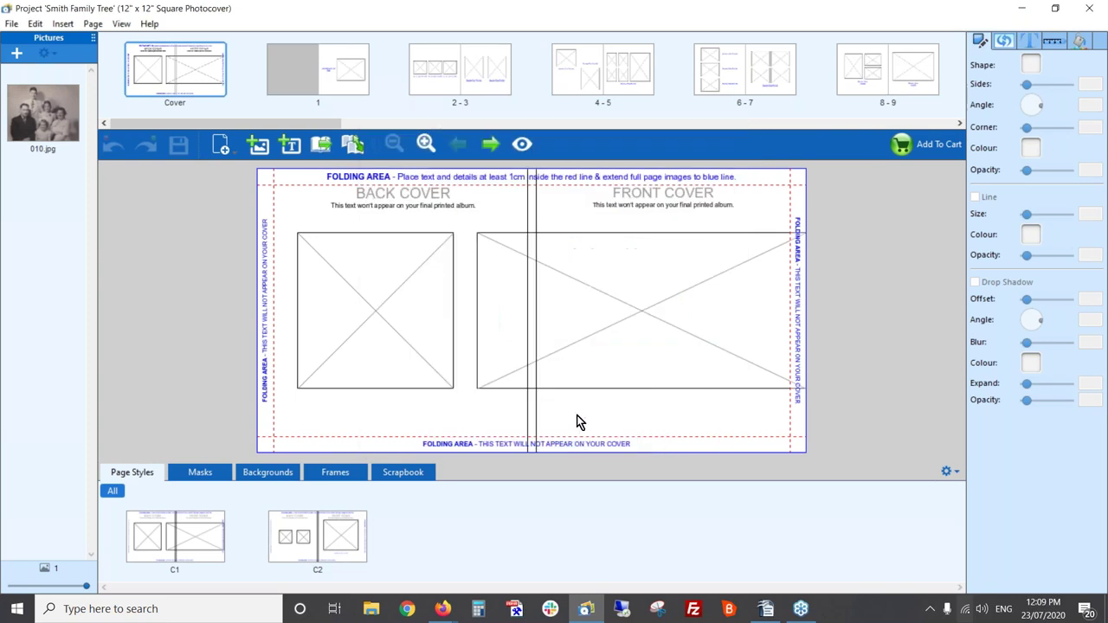
Place 010.jpg in the front cover picture frame and apply page style C2 to the cover
drag(23, 117, 655, 310)
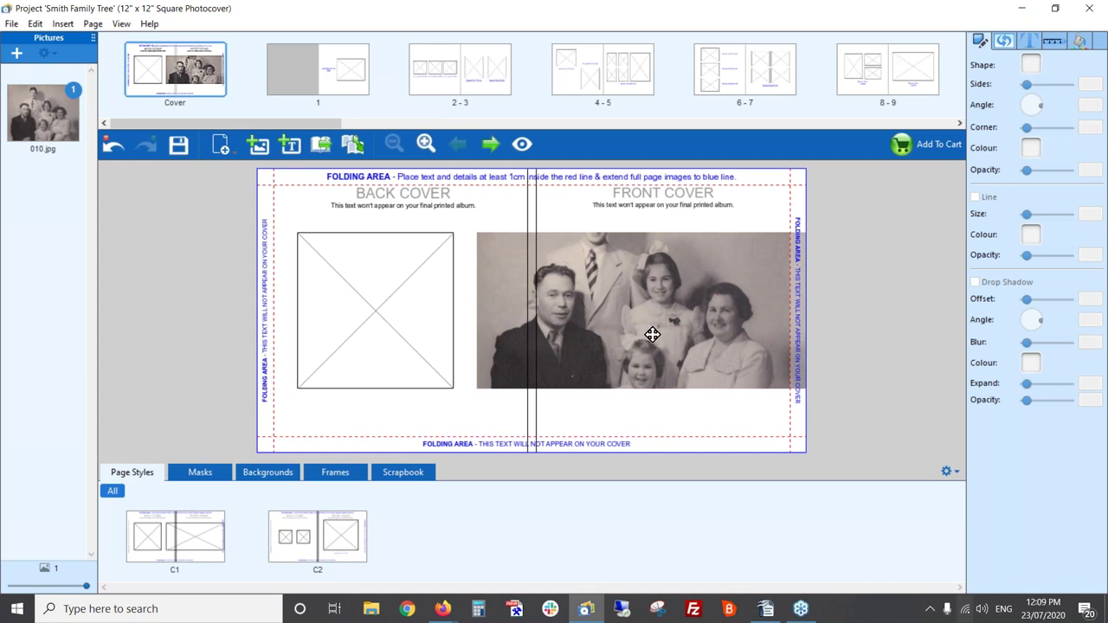
double_click(340, 545)
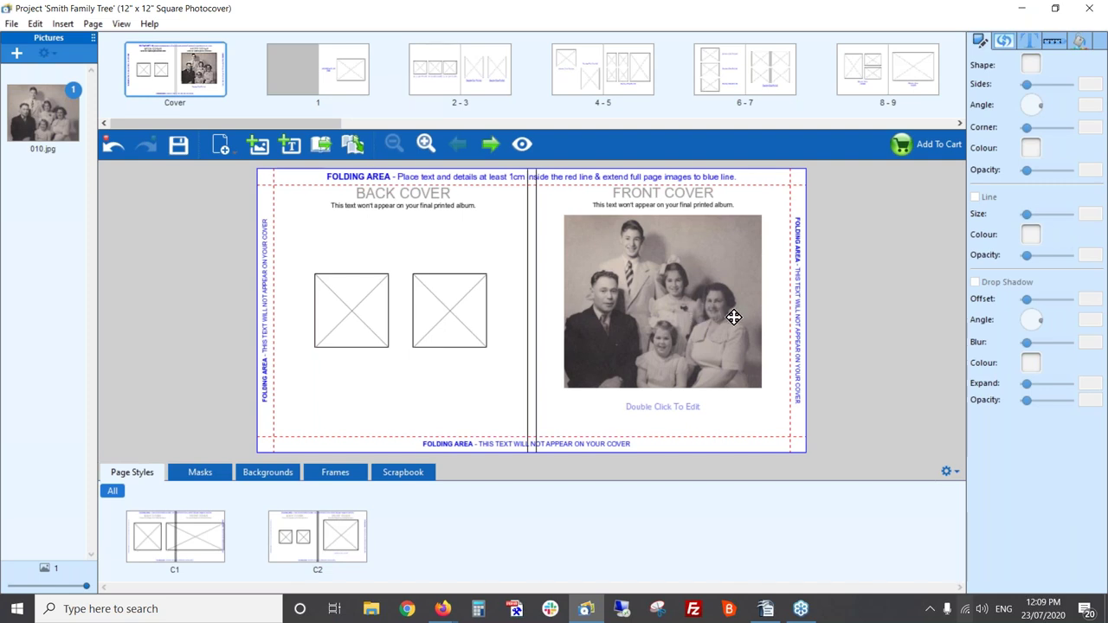
Enable Auto-Enhance (Perfectly Clear) on the front cover photo and leave the photo selected
click(695, 267)
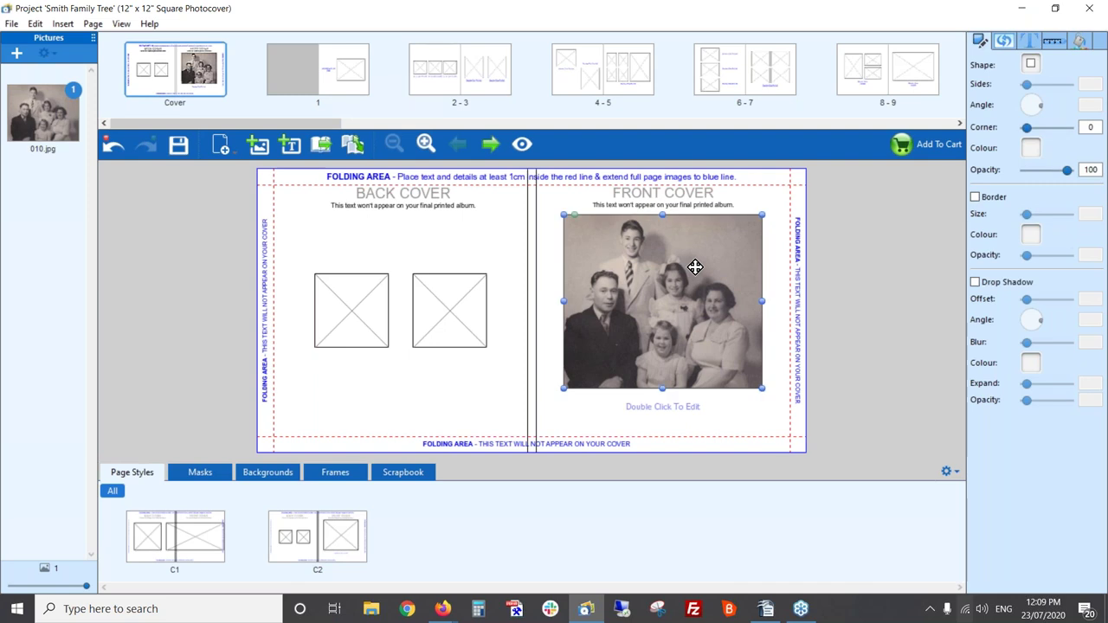
click(1004, 42)
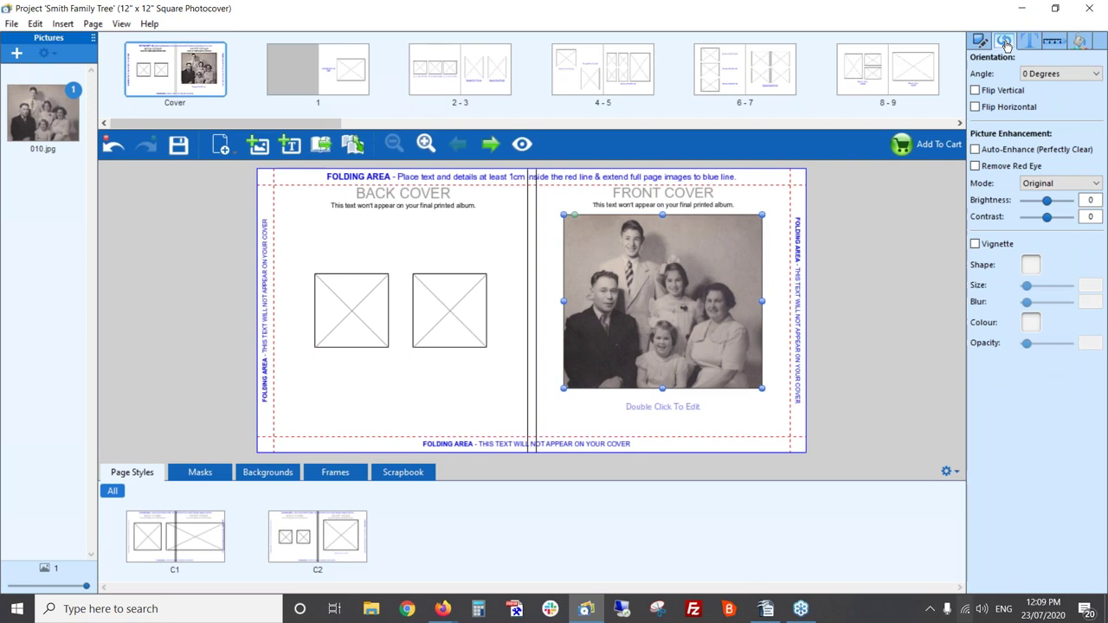
click(975, 151)
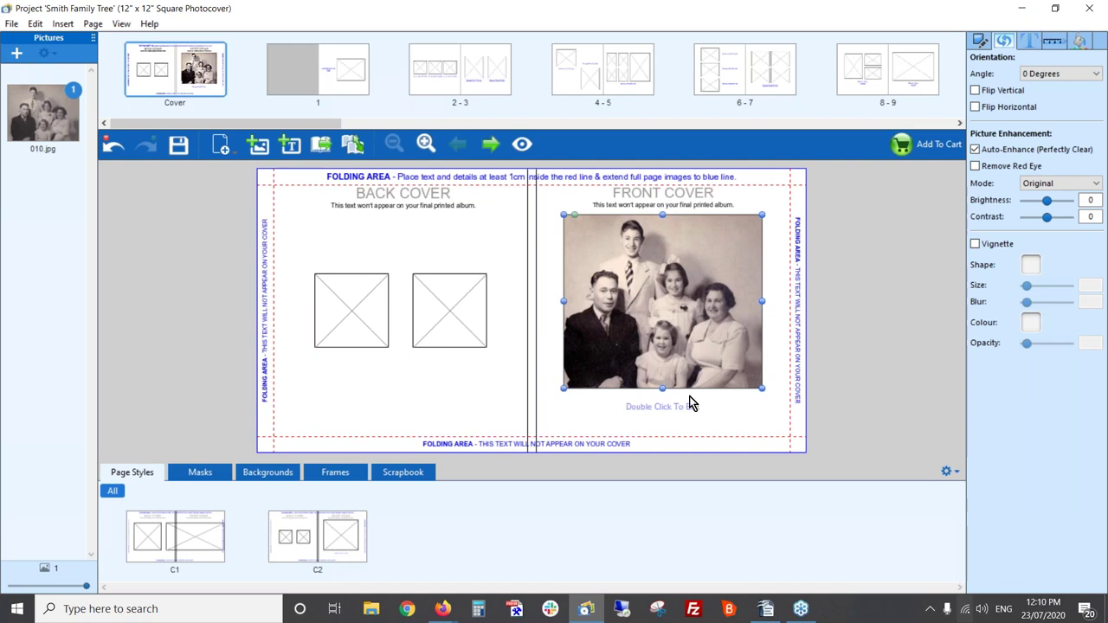
click(740, 419)
click(709, 360)
Set the cover's front, spine and back page backgrounds to Black
click(1081, 42)
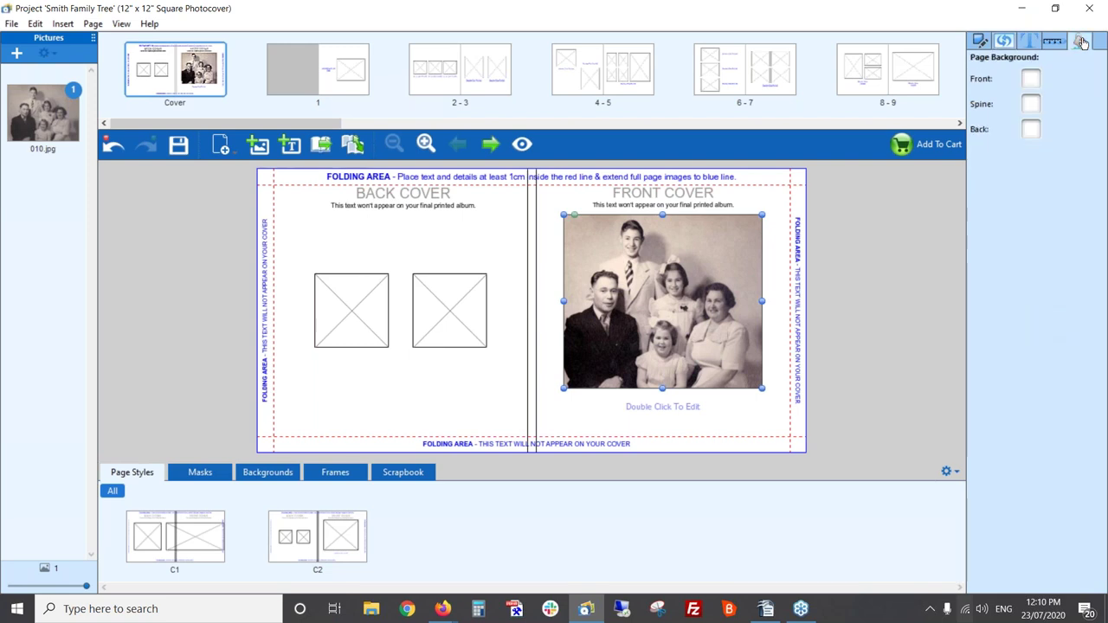
click(1031, 80)
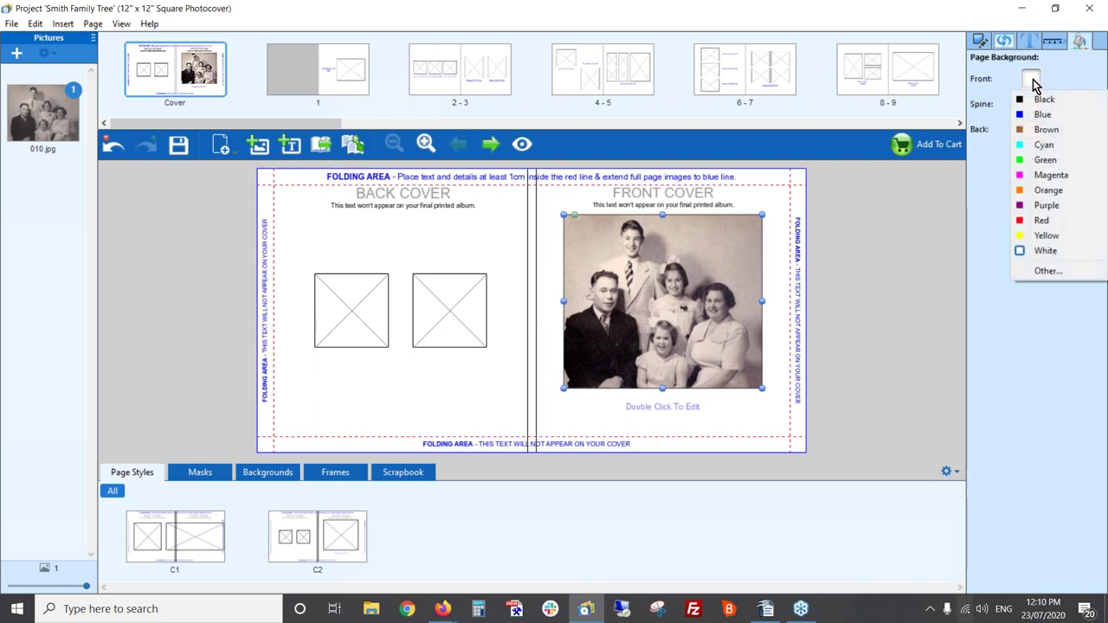
click(1077, 44)
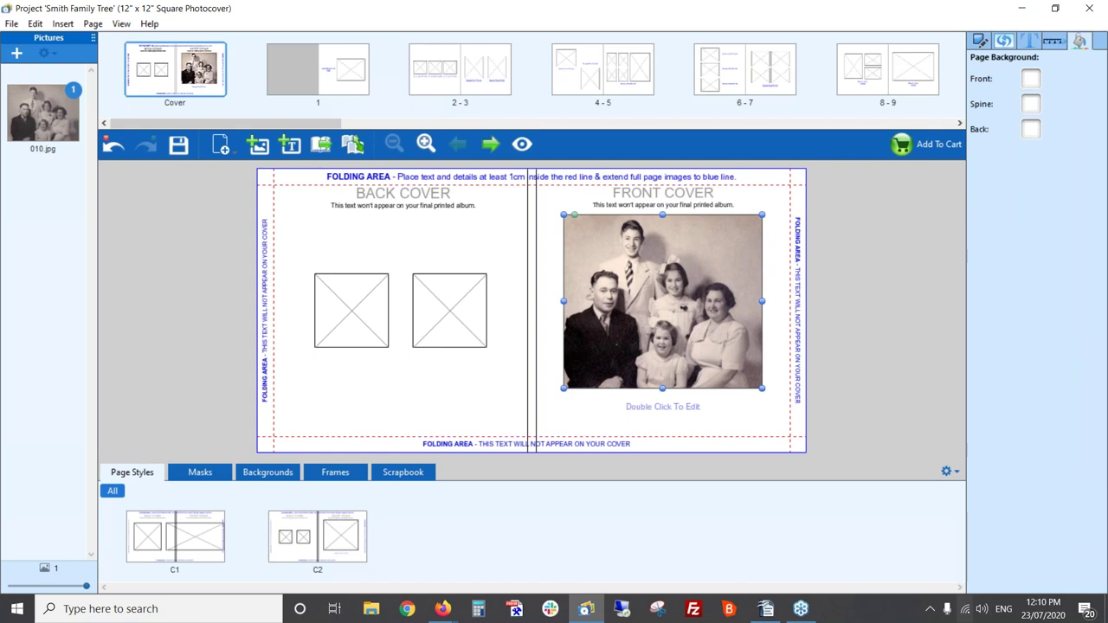
click(1030, 79)
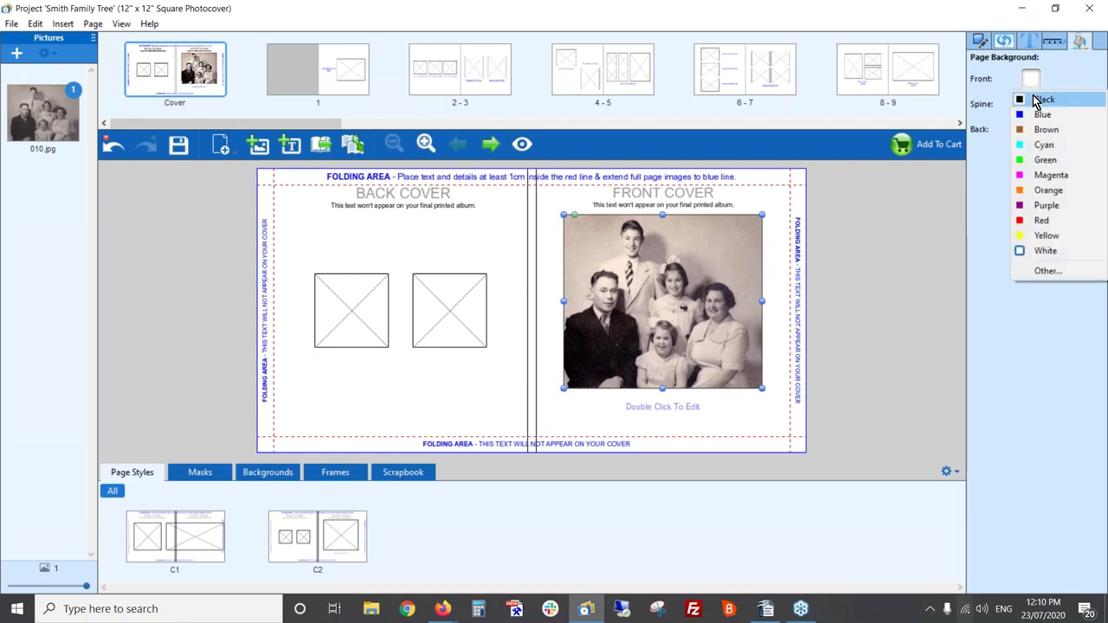
click(1038, 101)
click(1030, 105)
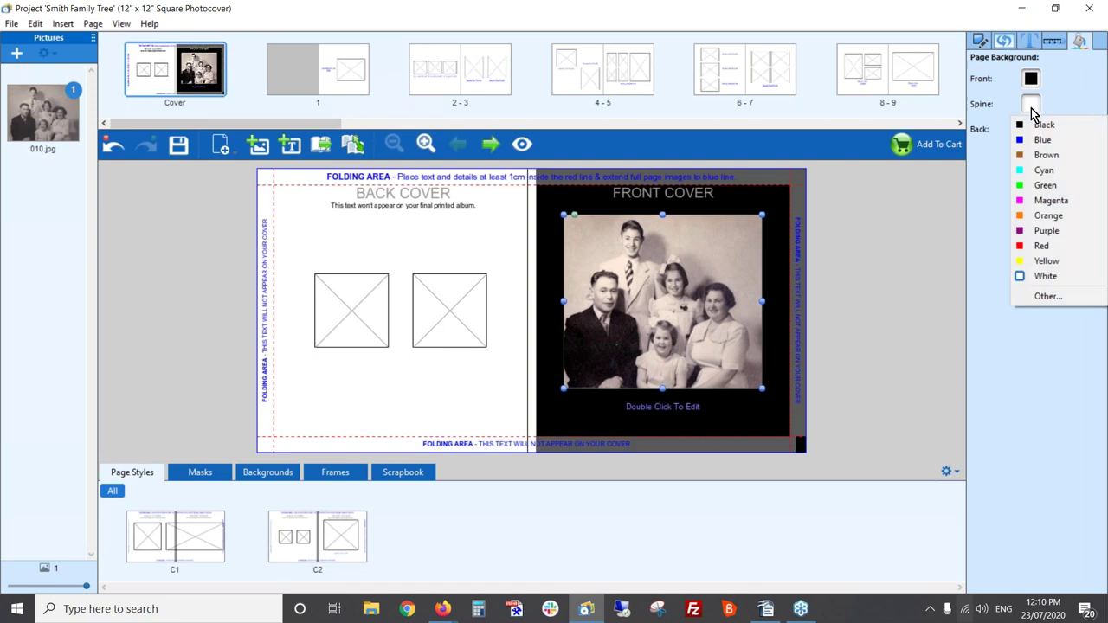
click(1038, 124)
click(1031, 130)
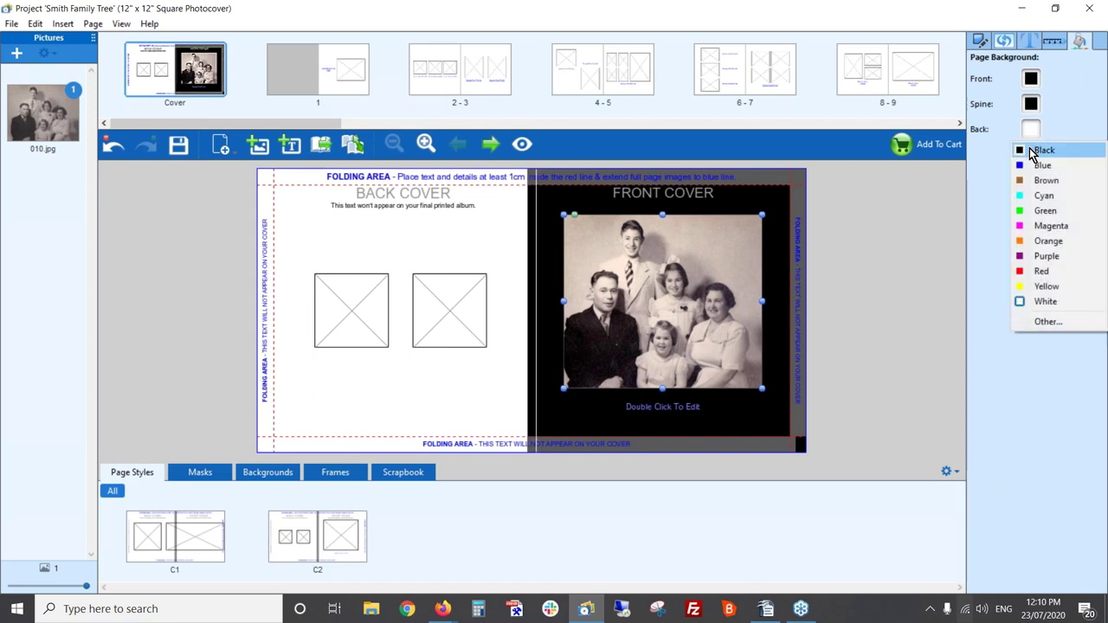
click(1031, 152)
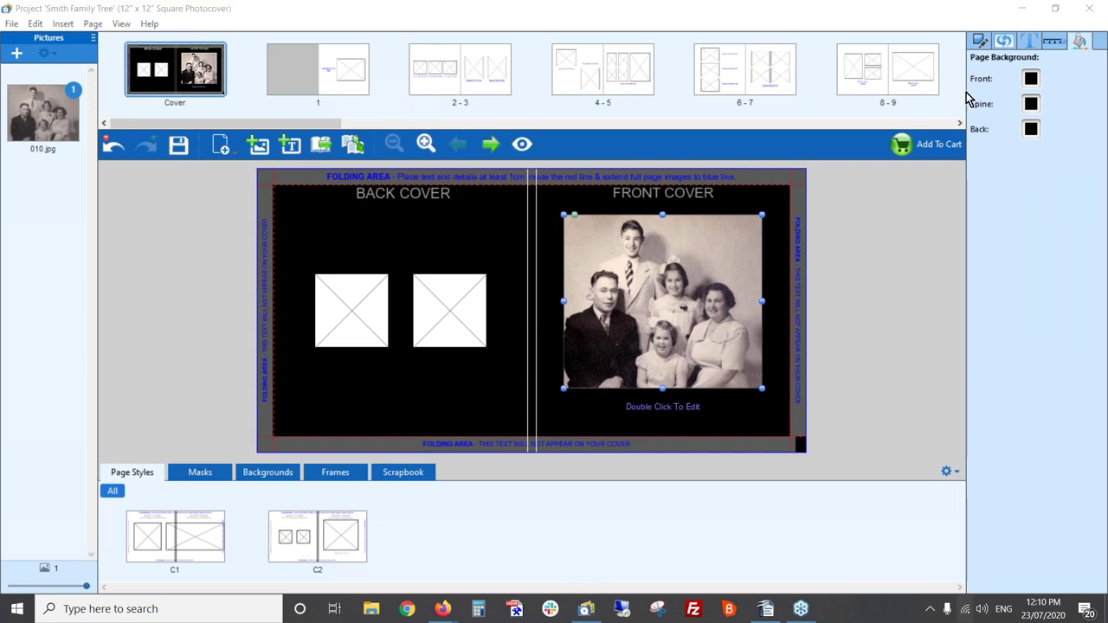
Add a White border to the family photo on the front cover
click(980, 40)
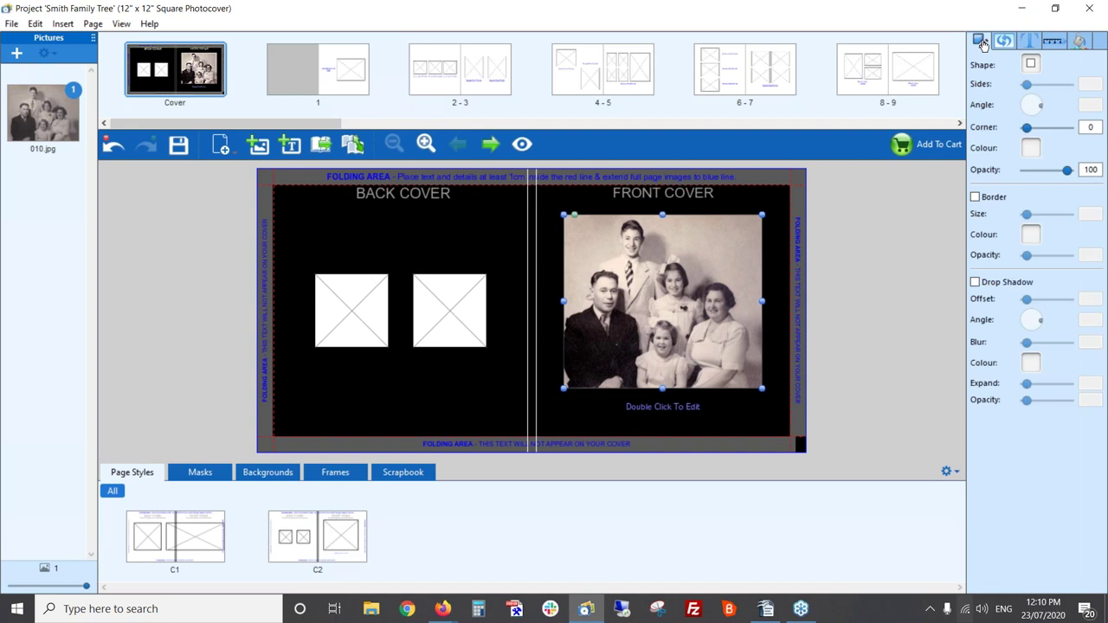
click(976, 198)
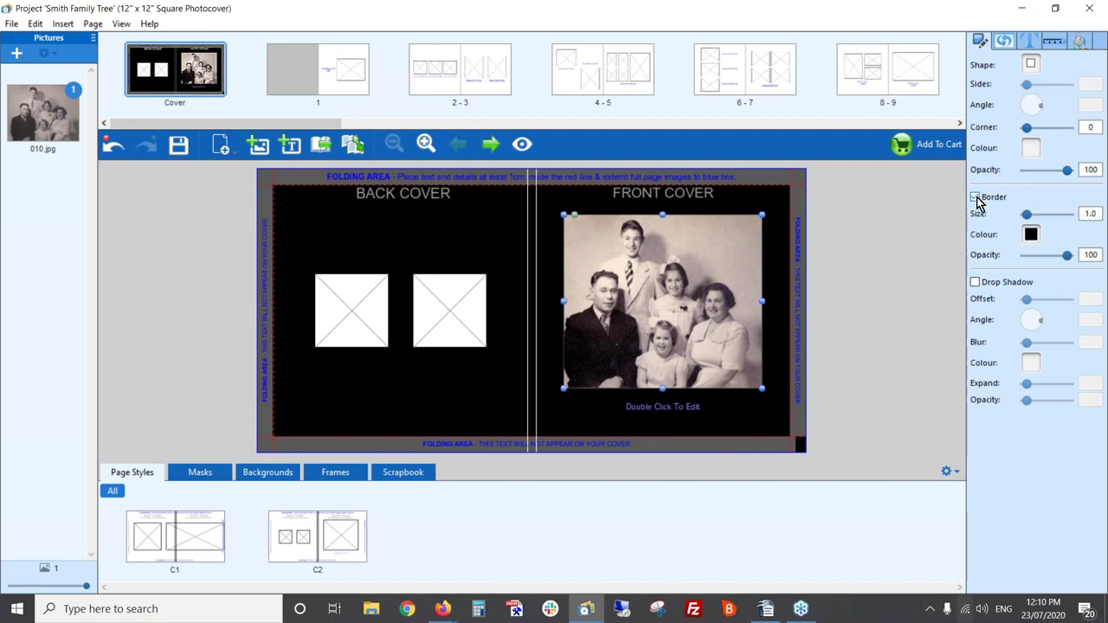
click(1031, 234)
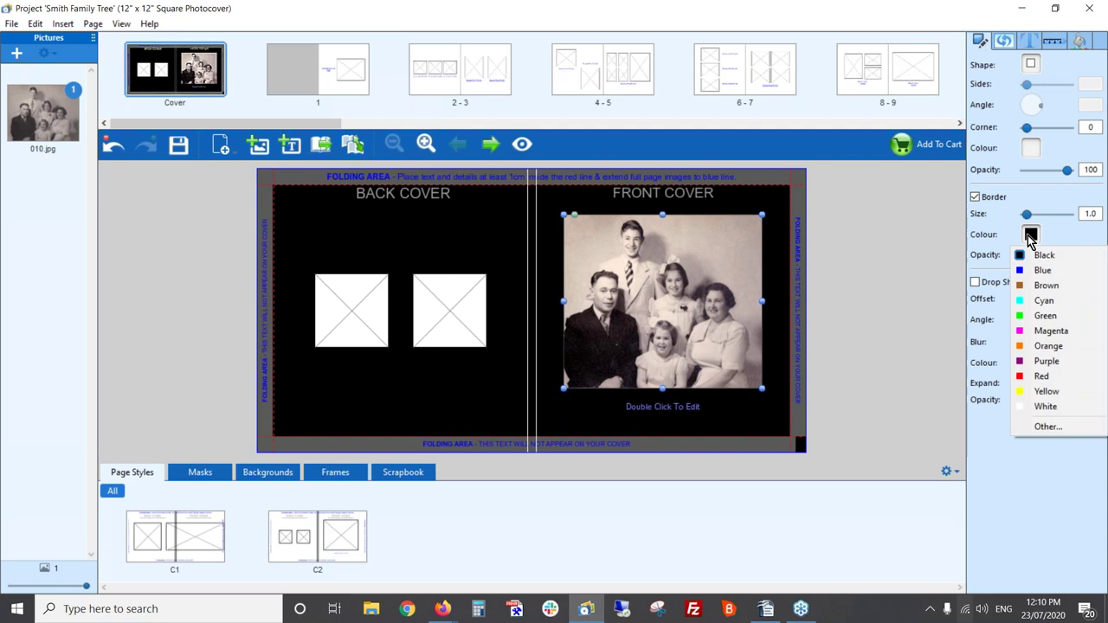
click(1066, 406)
Enter "Smith Family History" in the front cover's text box and colour the text White
click(747, 412)
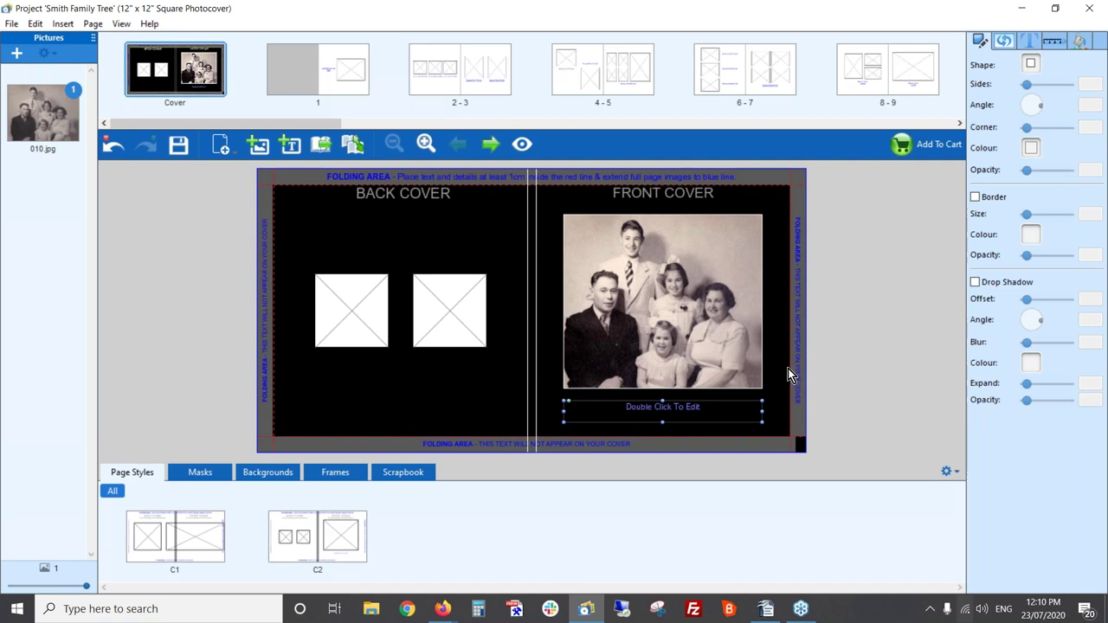
double_click(707, 407)
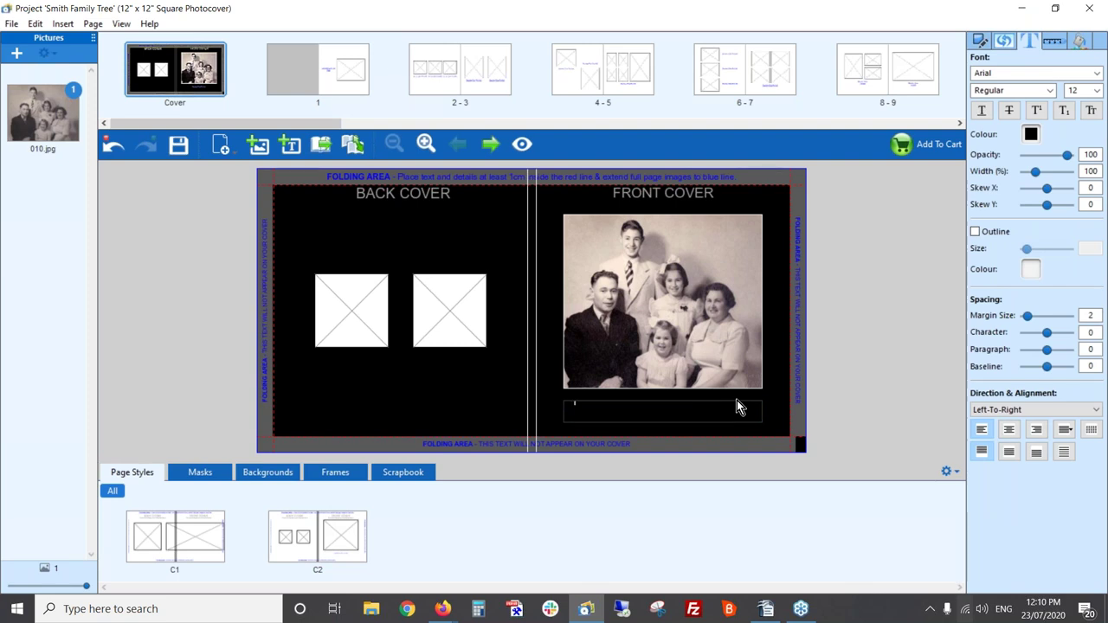
text(Smith F)
triple_click(692, 406)
click(1031, 135)
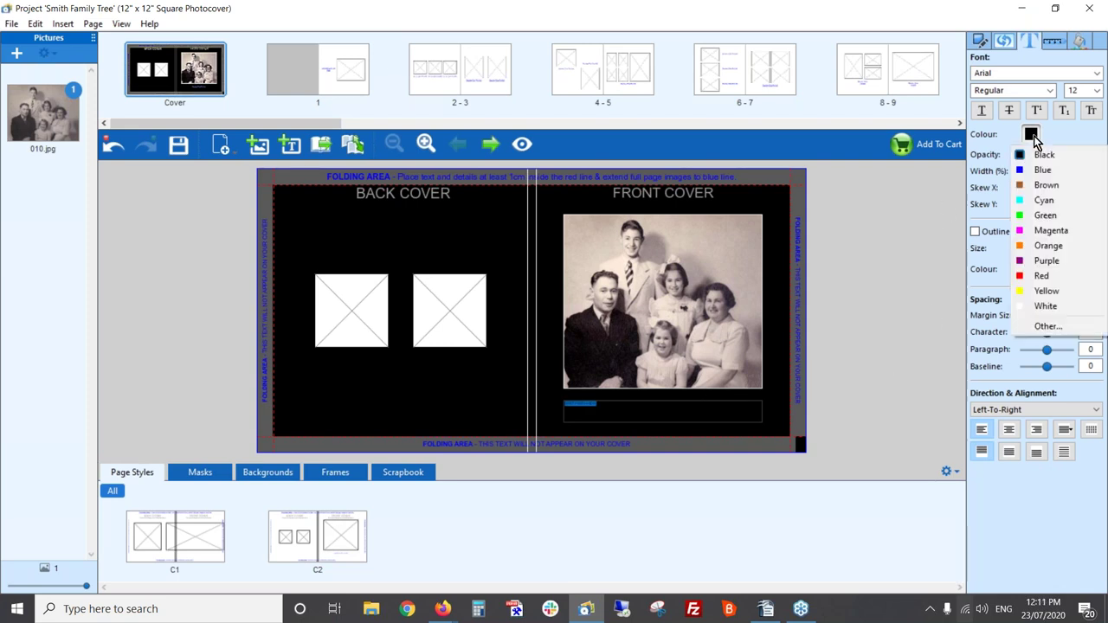
click(1046, 307)
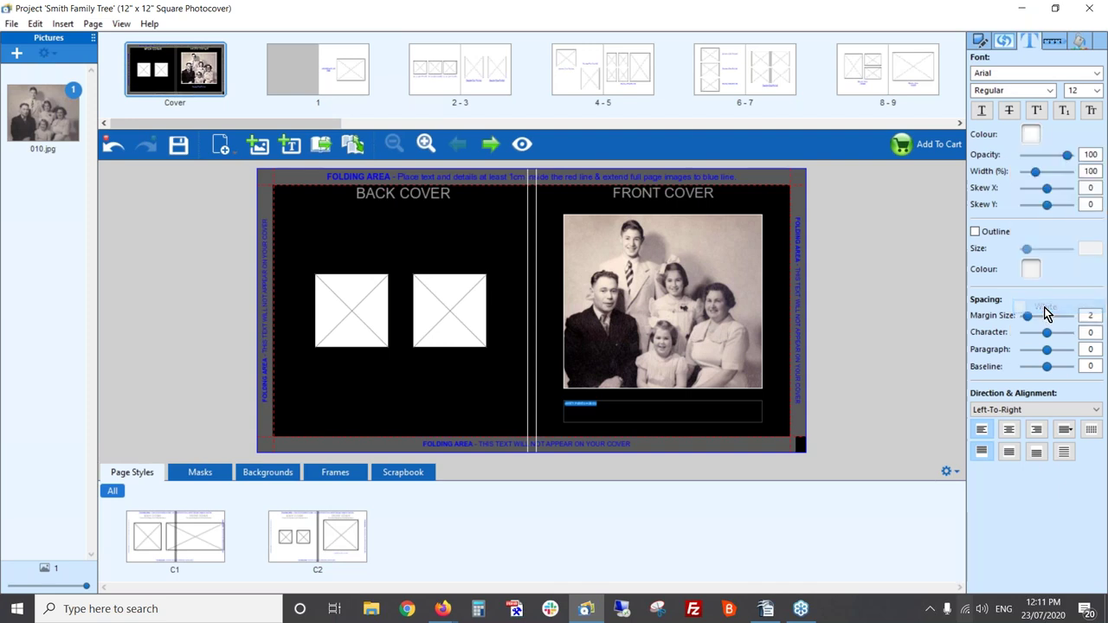
Format the front cover title in Brush Script MT at size 48
click(1097, 91)
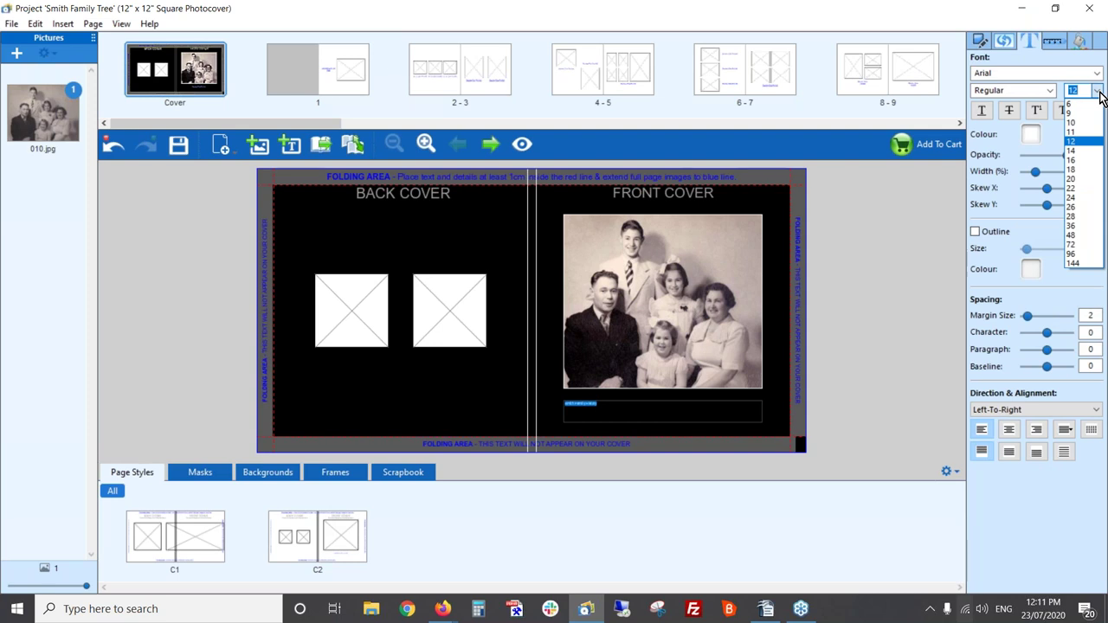
click(1097, 92)
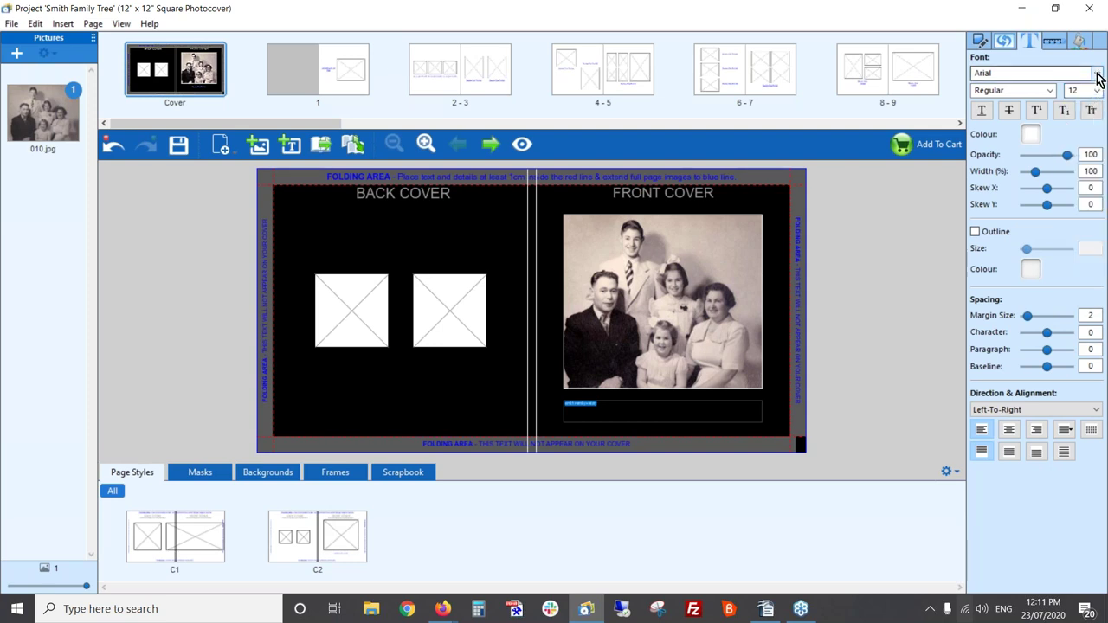
click(1097, 76)
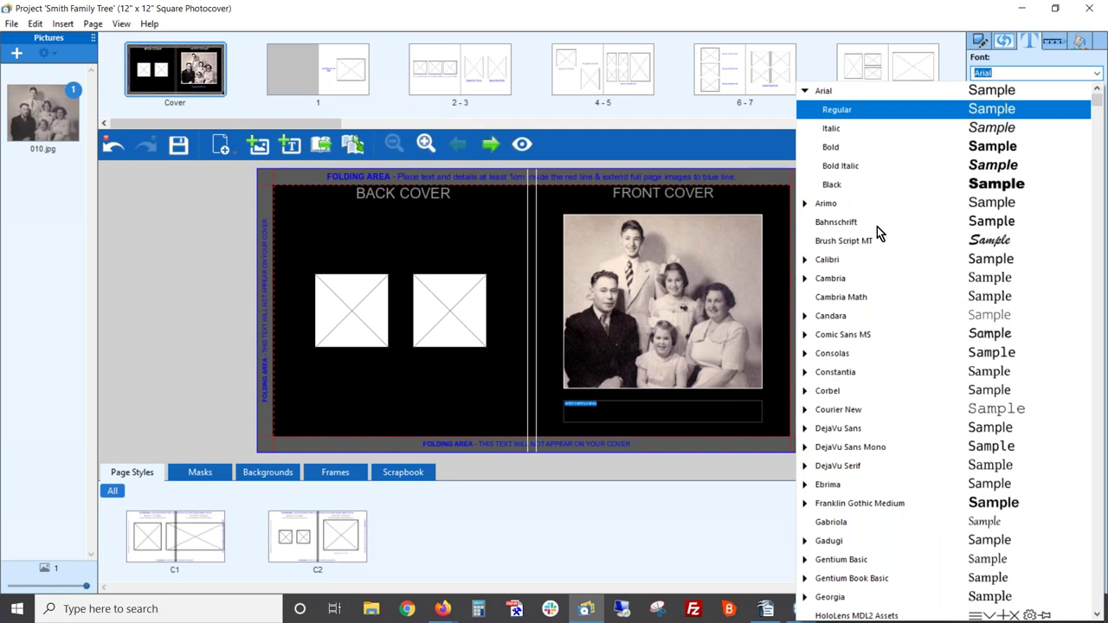
click(857, 245)
click(857, 245)
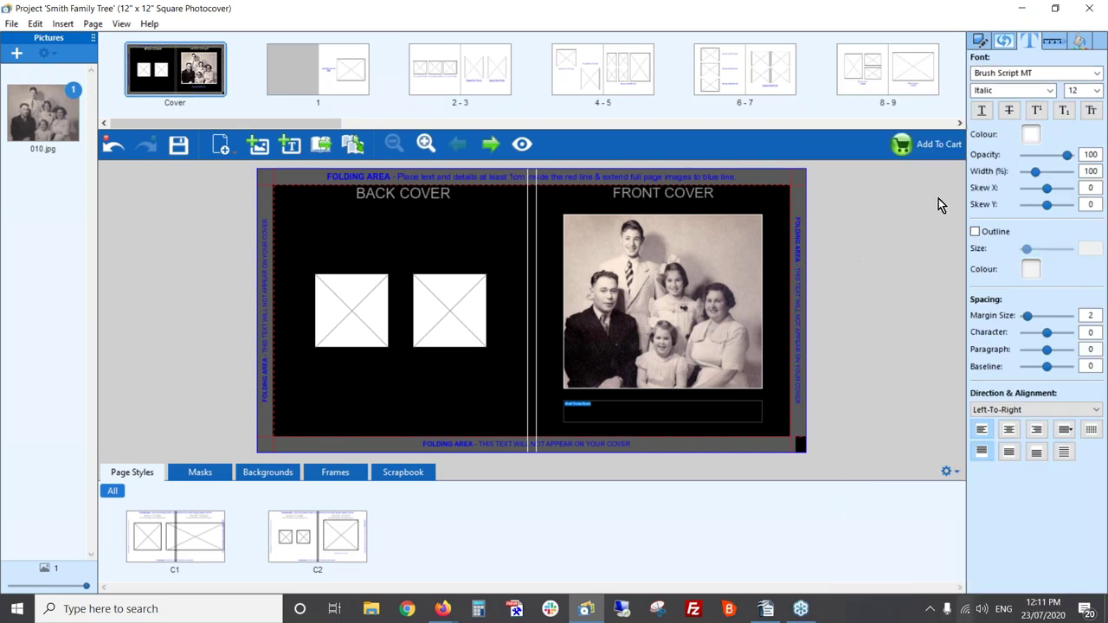
click(1096, 91)
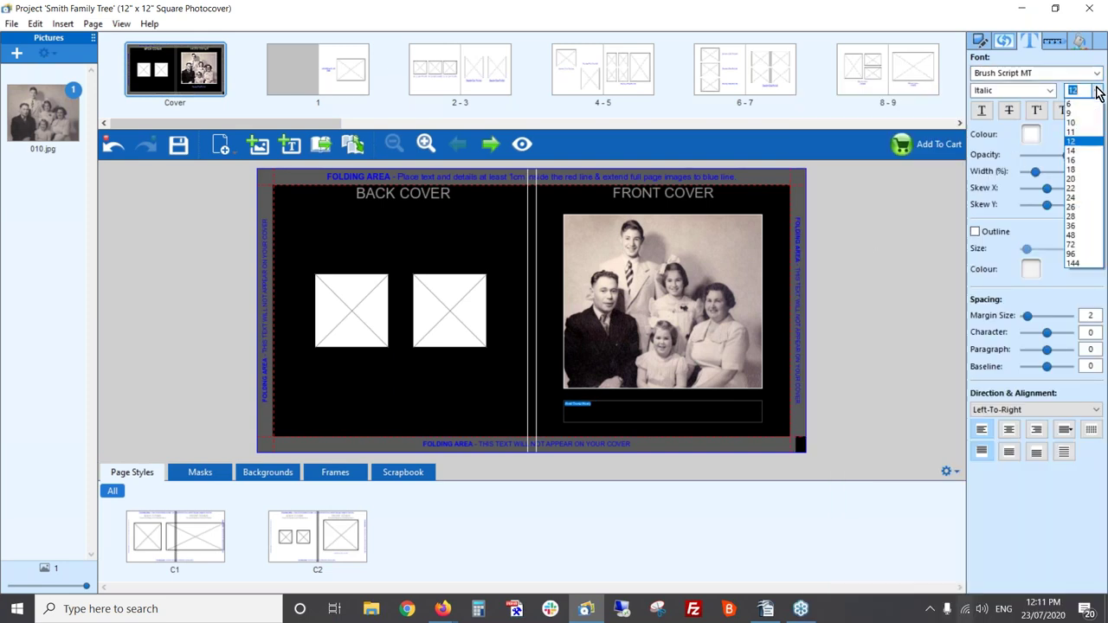
click(1074, 236)
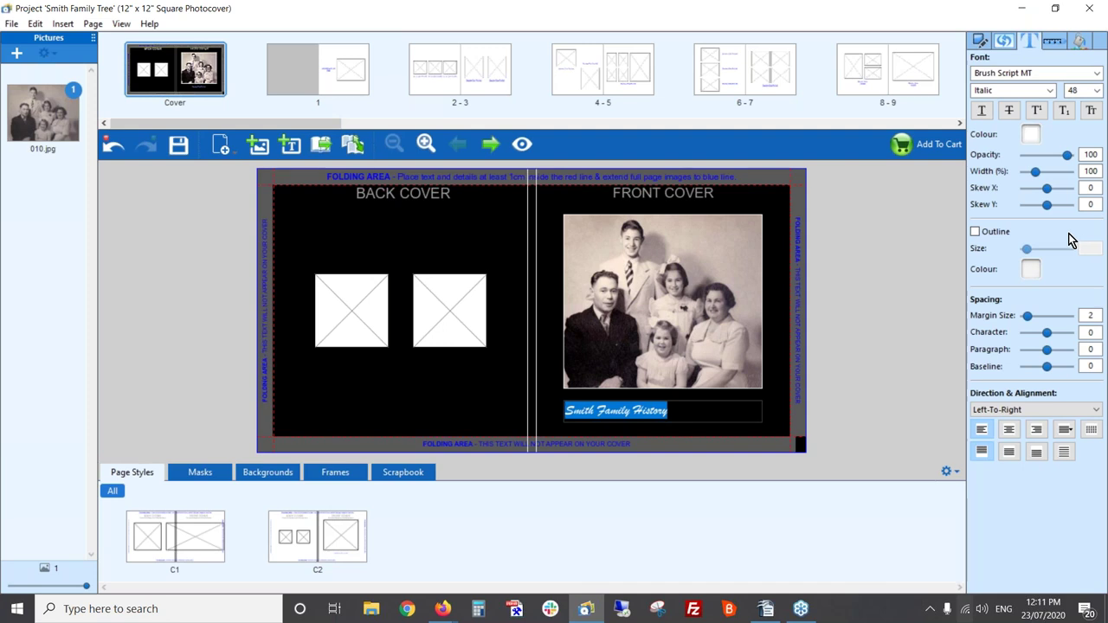
click(651, 432)
Narrow the cover title's text box to fit its text and centre it beneath the family photo
click(743, 413)
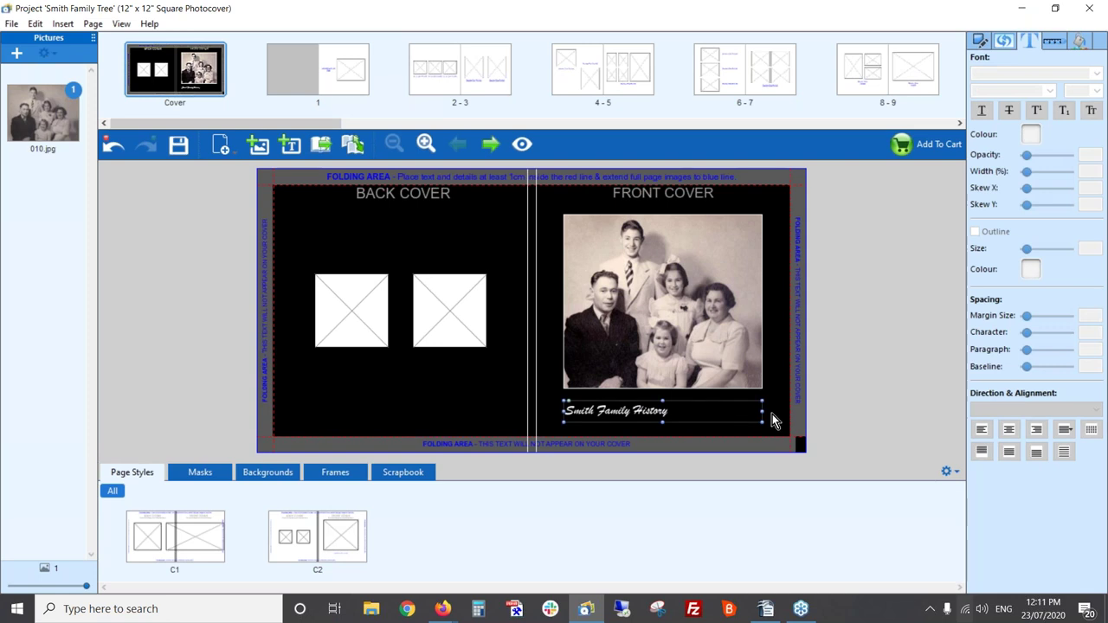
drag(762, 414, 699, 409)
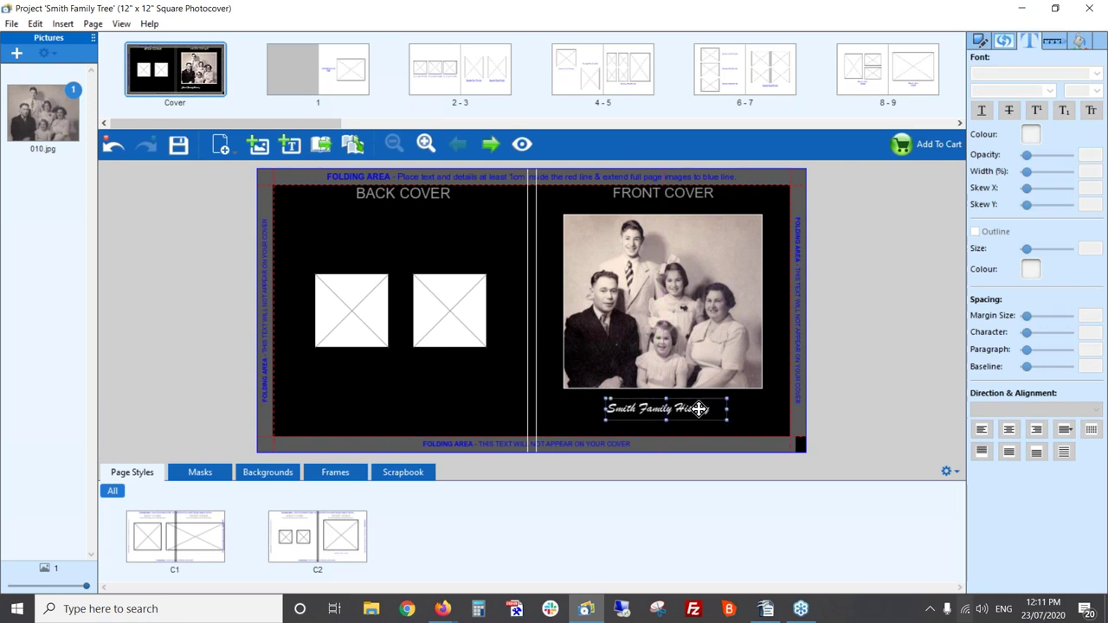
click(572, 410)
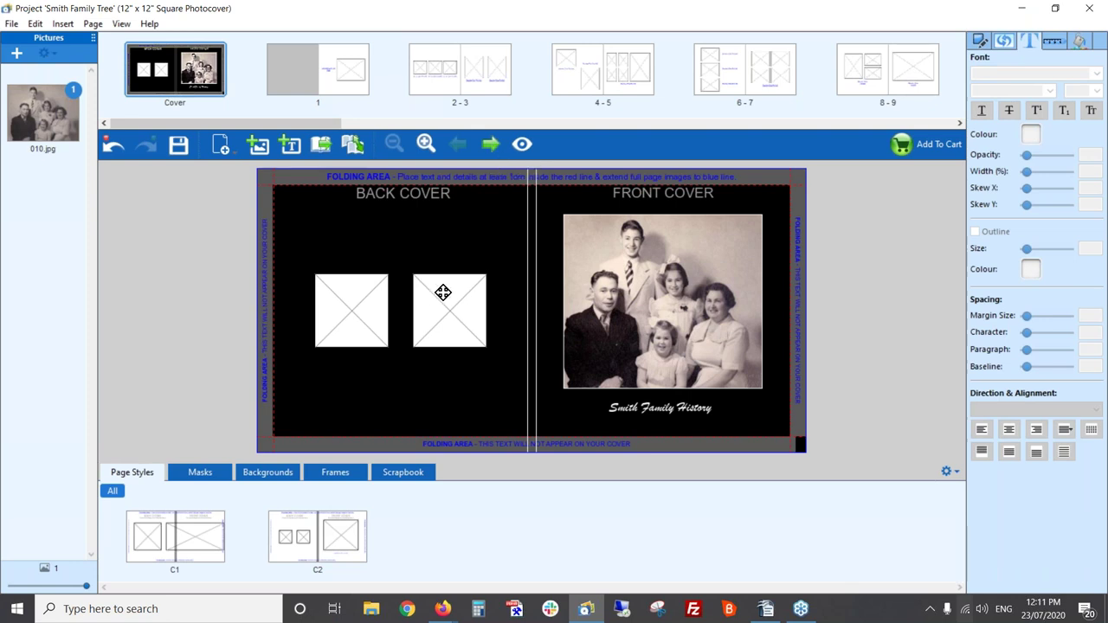
Go to page 1 and import 001.jpg from a subfolder of Webinar photos - Family Tree into the project's pictures
click(491, 145)
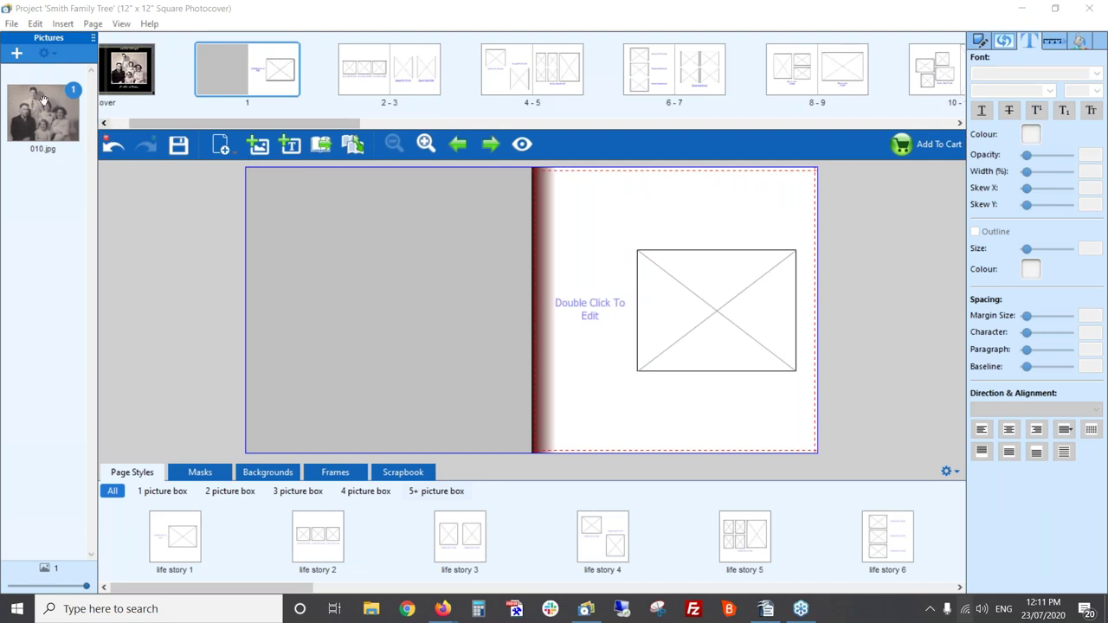
click(16, 55)
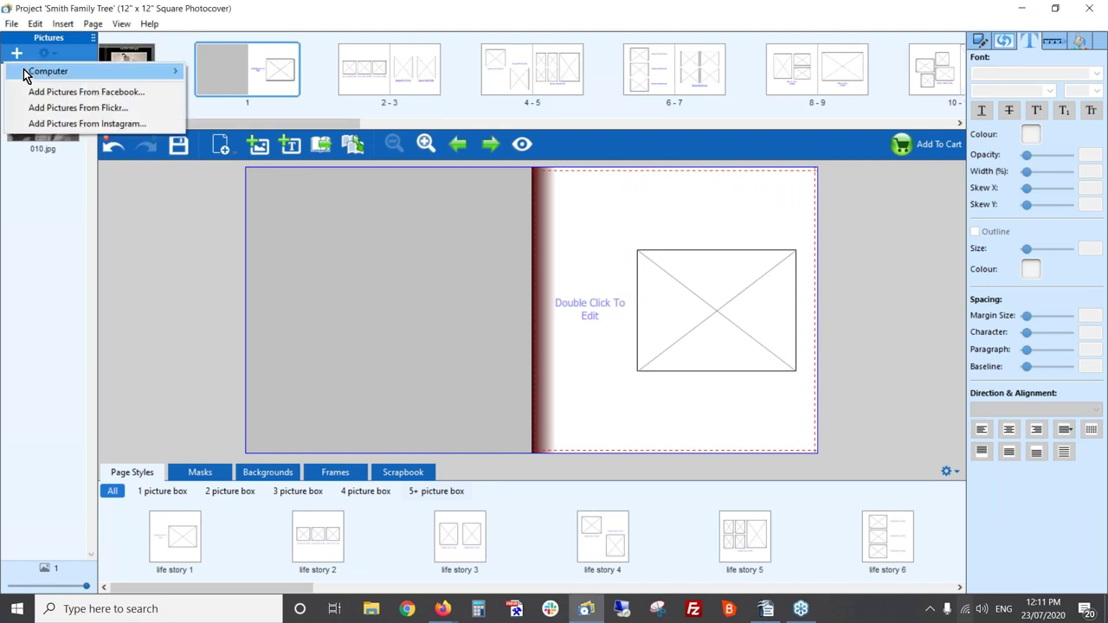
mouse_move(24, 72)
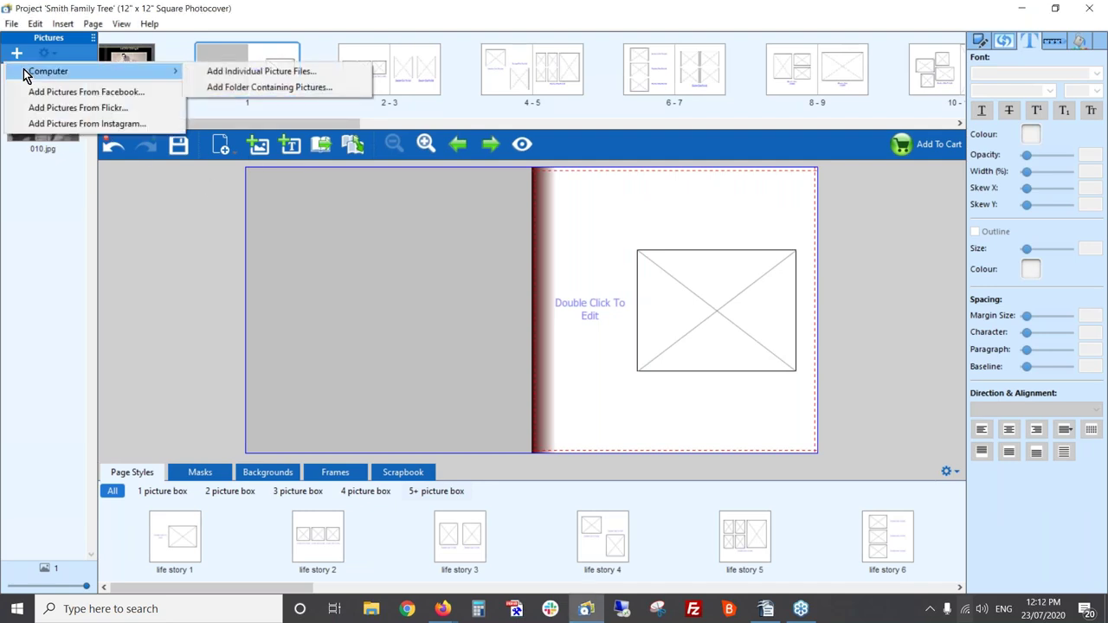
click(217, 73)
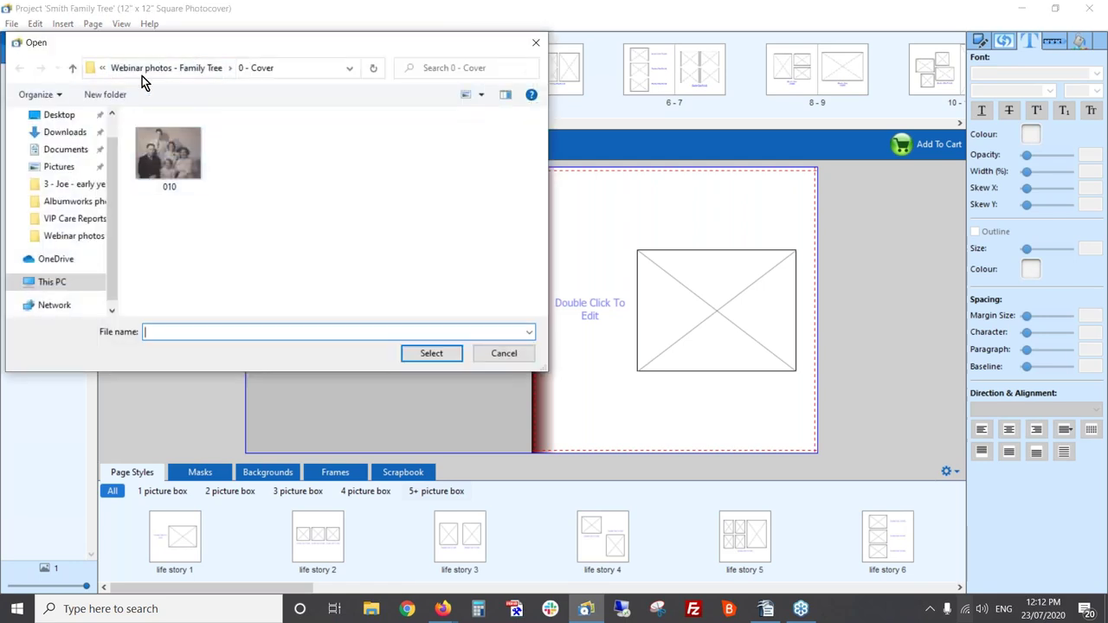
click(193, 67)
double_click(242, 145)
click(157, 149)
click(433, 353)
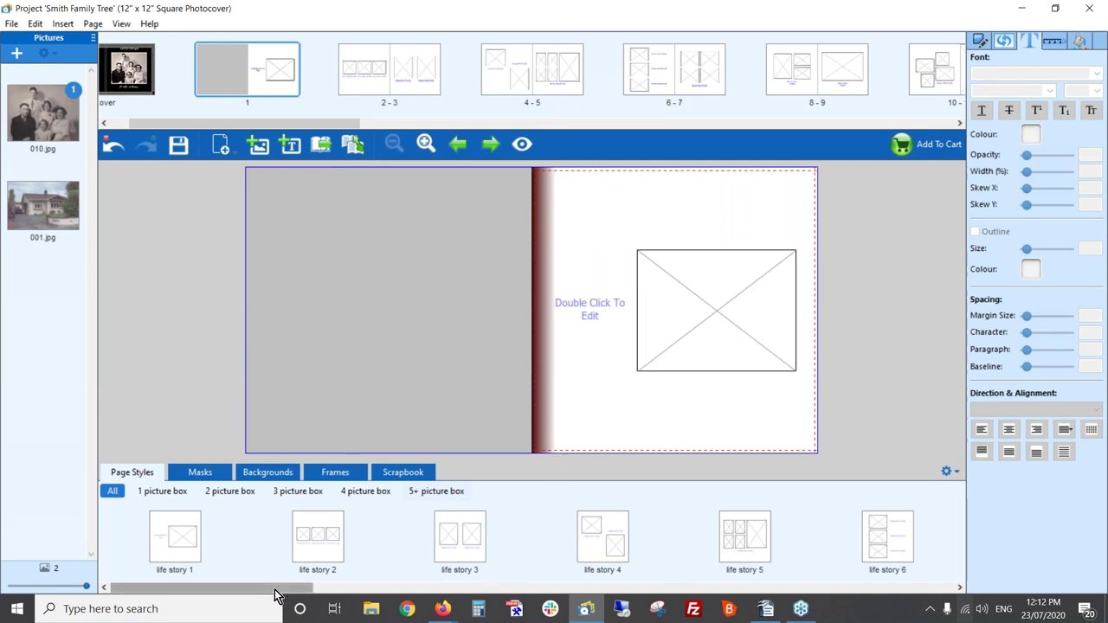
Apply the life story 25 page style to page 1 and place 001.jpg in its picture frame
drag(275, 589, 944, 590)
drag(852, 534, 666, 341)
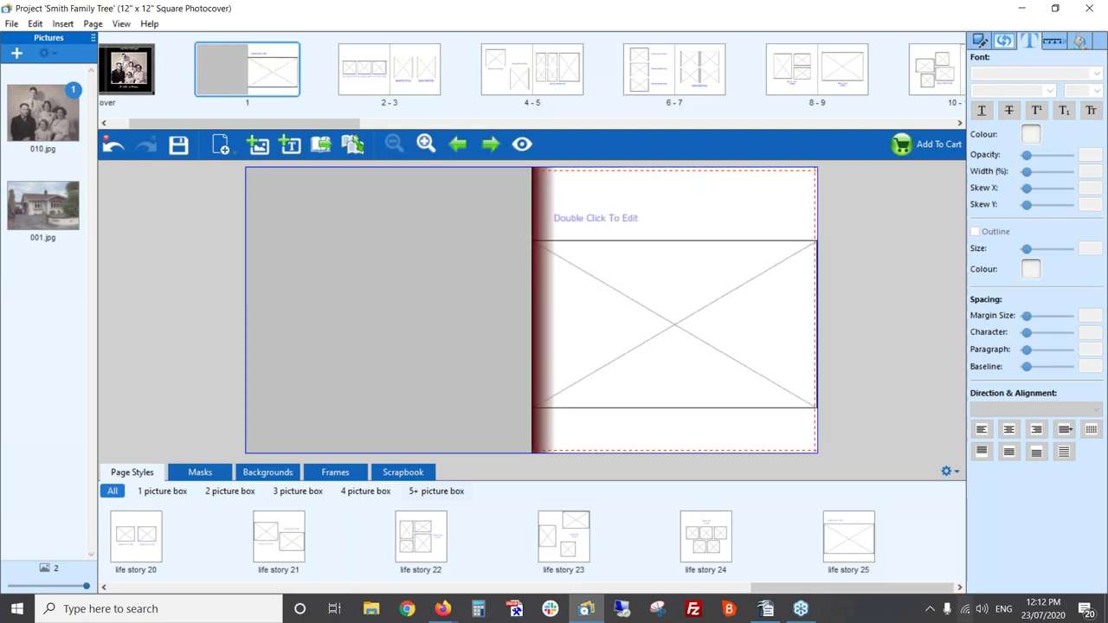
drag(53, 204, 596, 297)
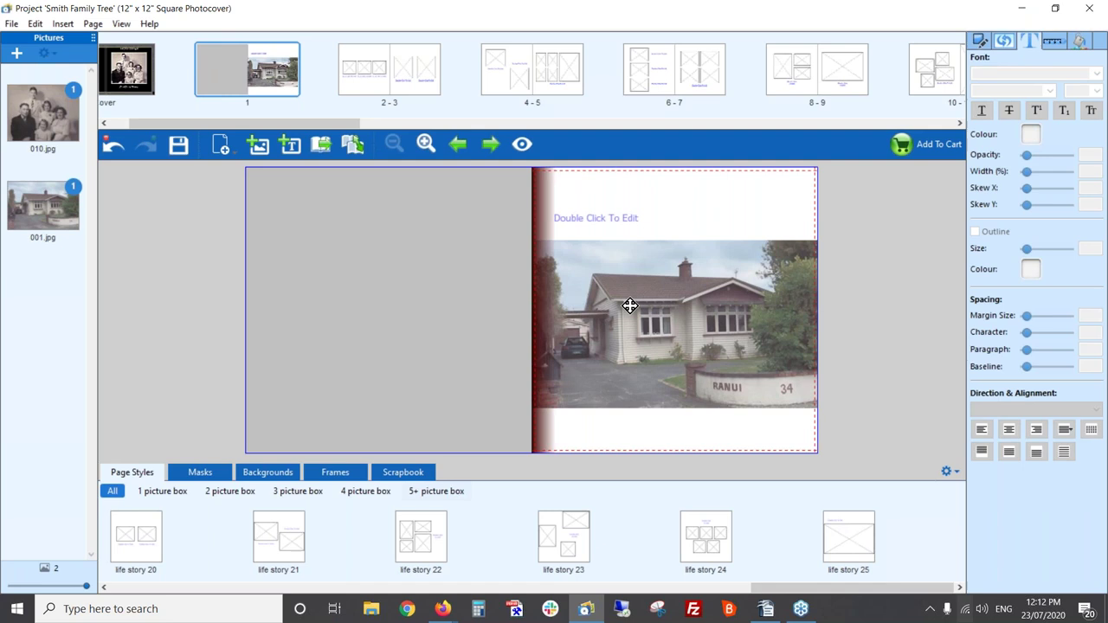
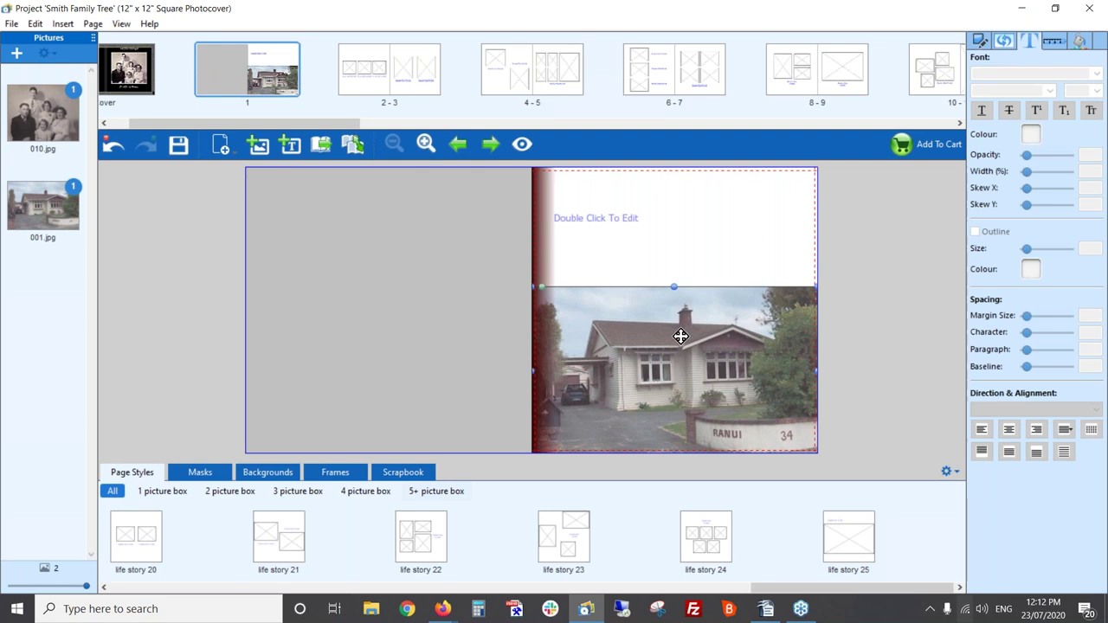
Nudge the house photo slightly upward to align it with the lower edge of page 1
key(Up)
key(Up)
key(Up)
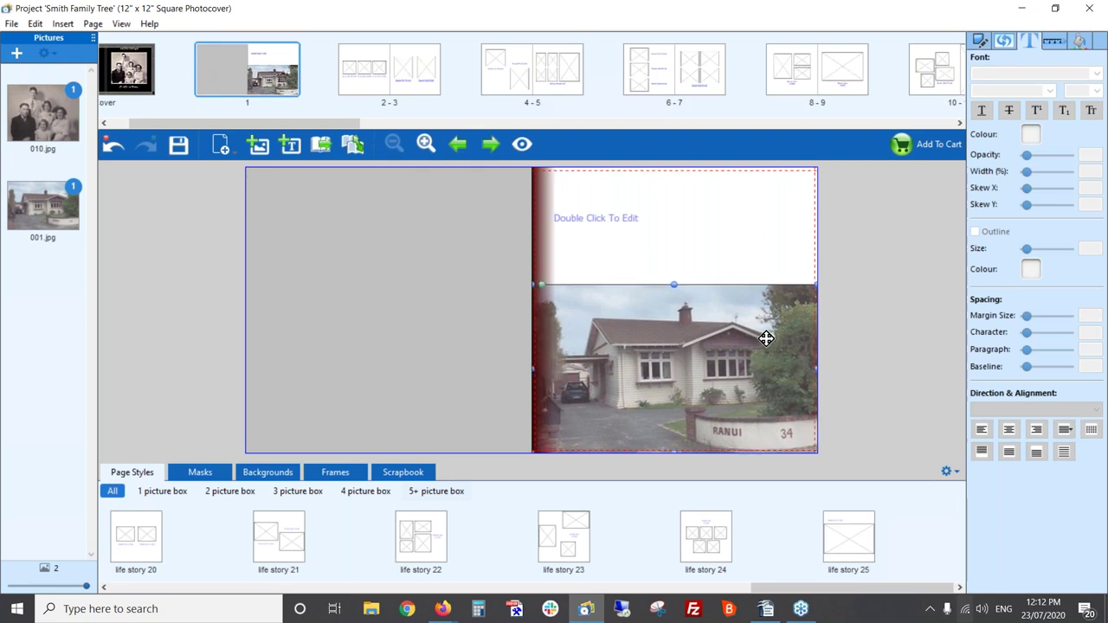
Move page 1's text box to the top centre of the page and enter "Smith Family History" in it
click(612, 218)
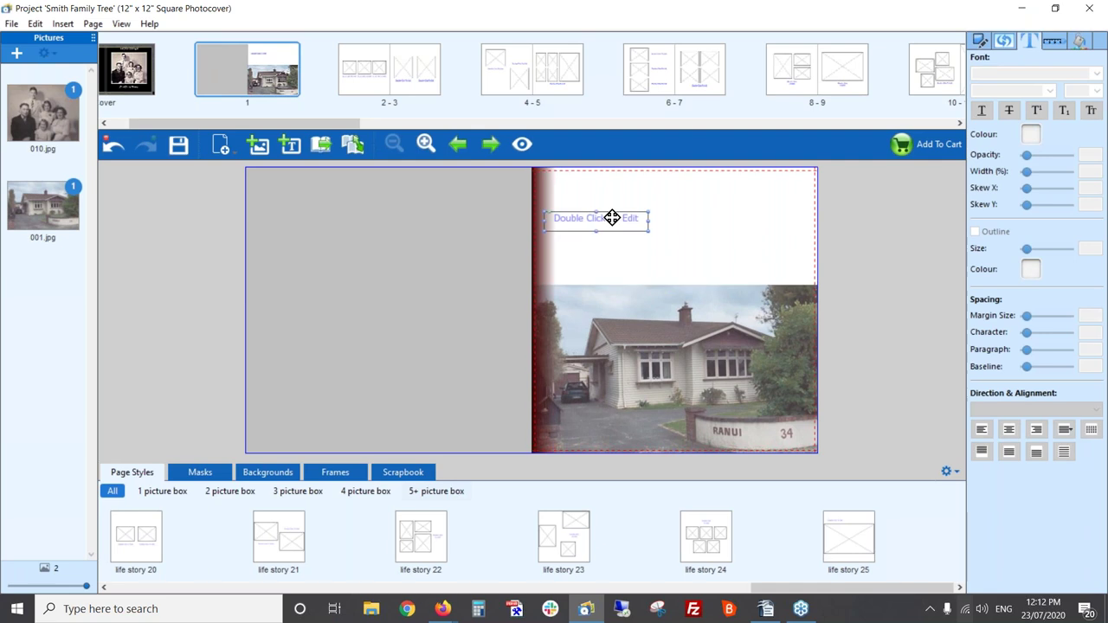
drag(612, 218, 699, 187)
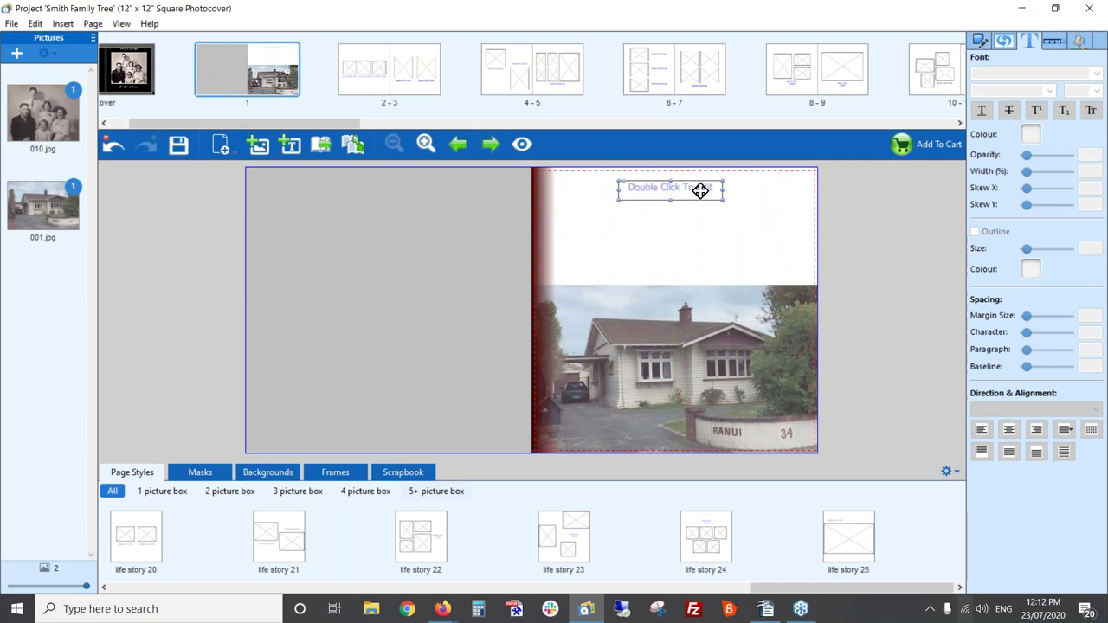
double_click(699, 188)
text(Smith)
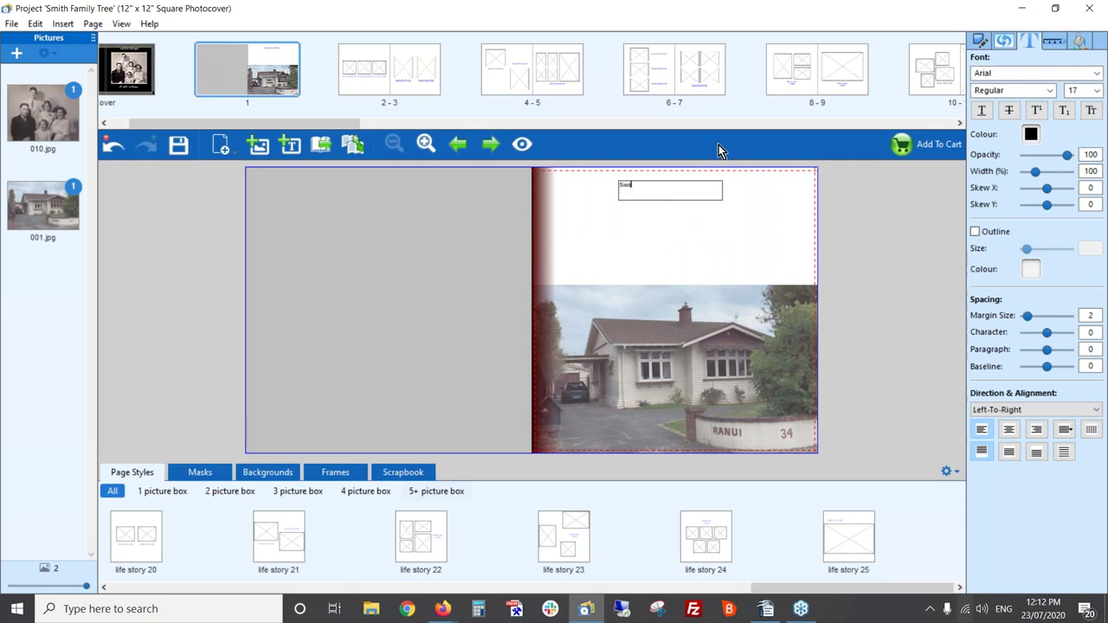
text( Family History)
Set the page 1 title's font size to 22 and shift its text box slightly to the right
key(ctrl+a)
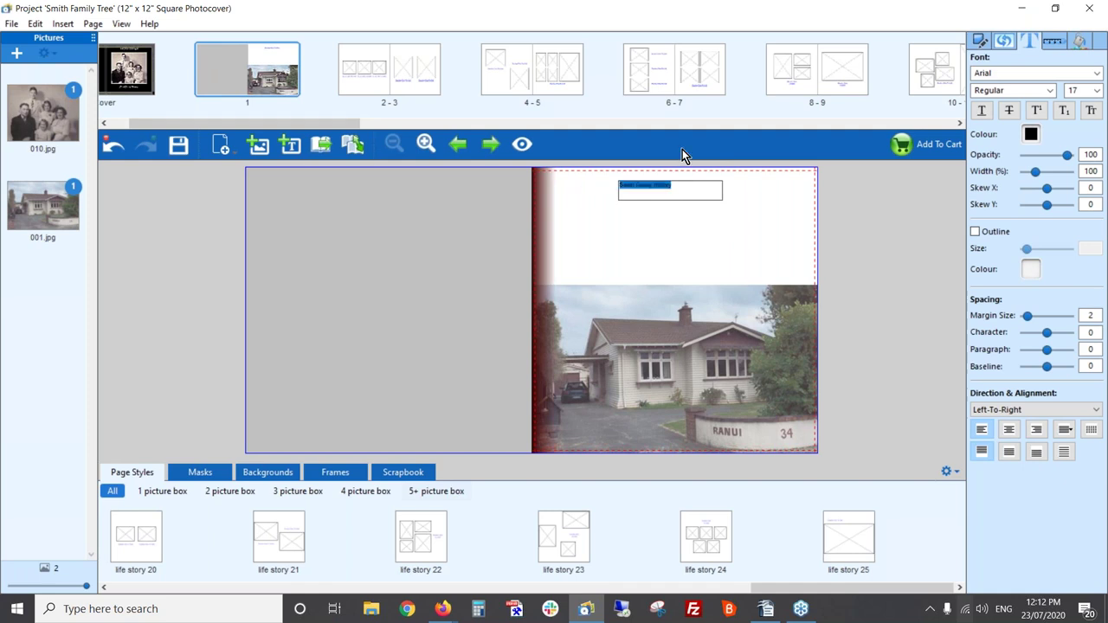
click(1095, 91)
click(1087, 191)
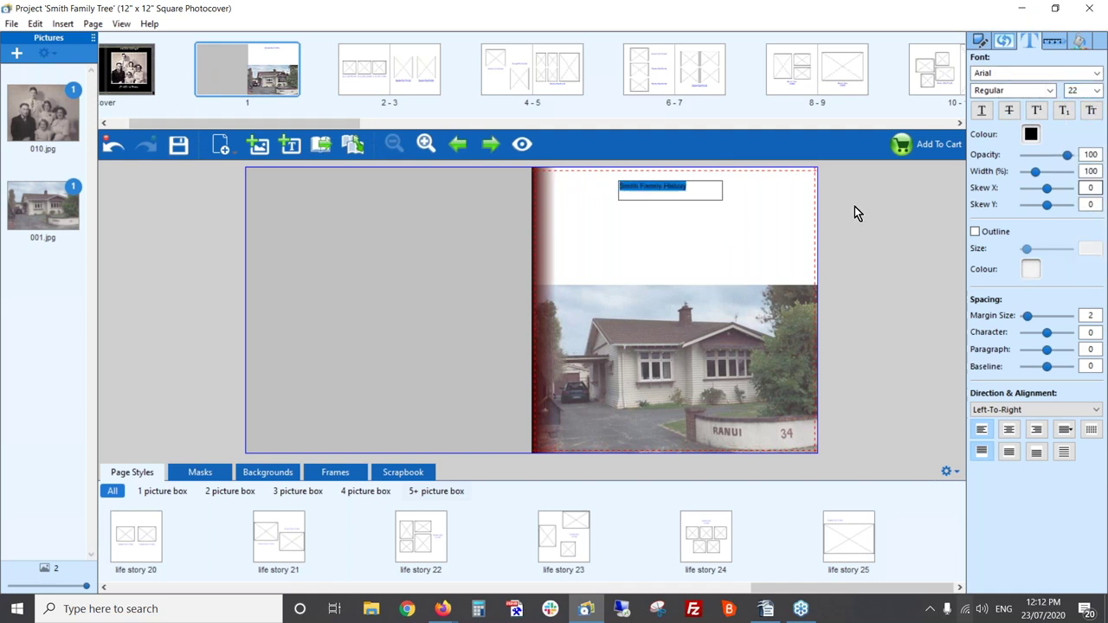
click(690, 222)
drag(675, 186, 693, 187)
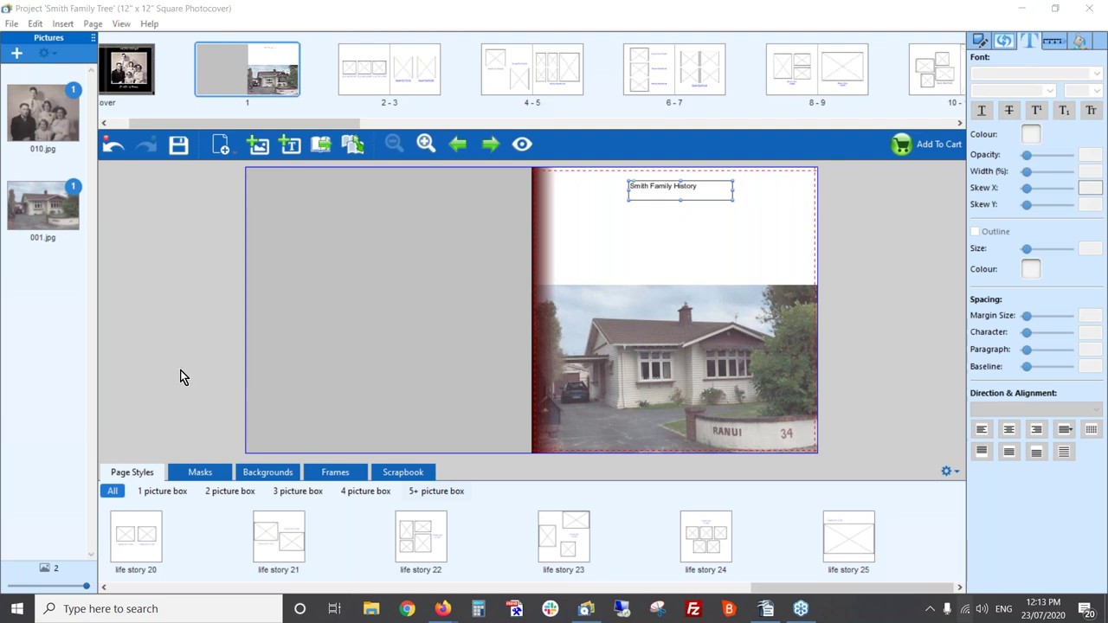
Add a second text box to page 1, sized to fill the space between the title and the house photo
click(291, 148)
drag(684, 300, 799, 239)
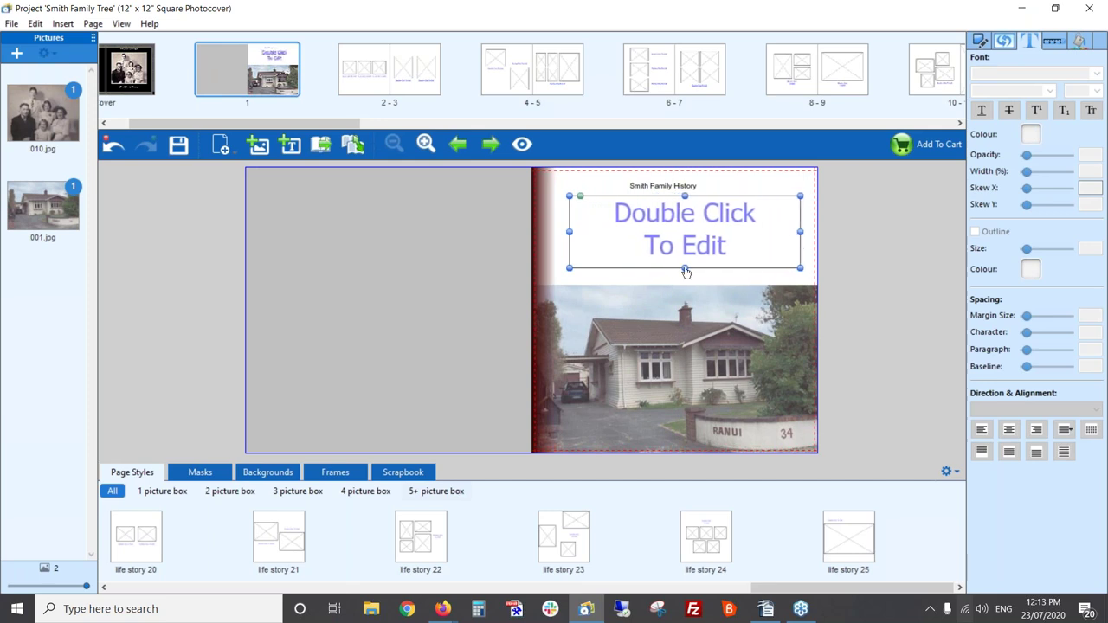
drag(685, 270, 685, 278)
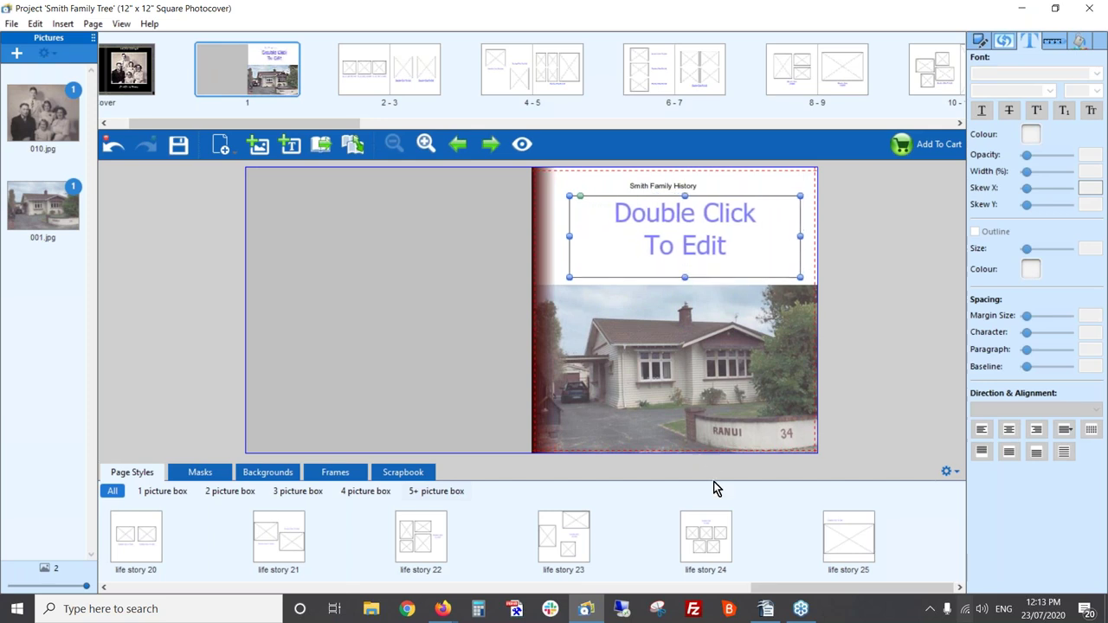
Switch to OpenOffice Writer and copy the entire text of Palmerston North.doc
click(764, 610)
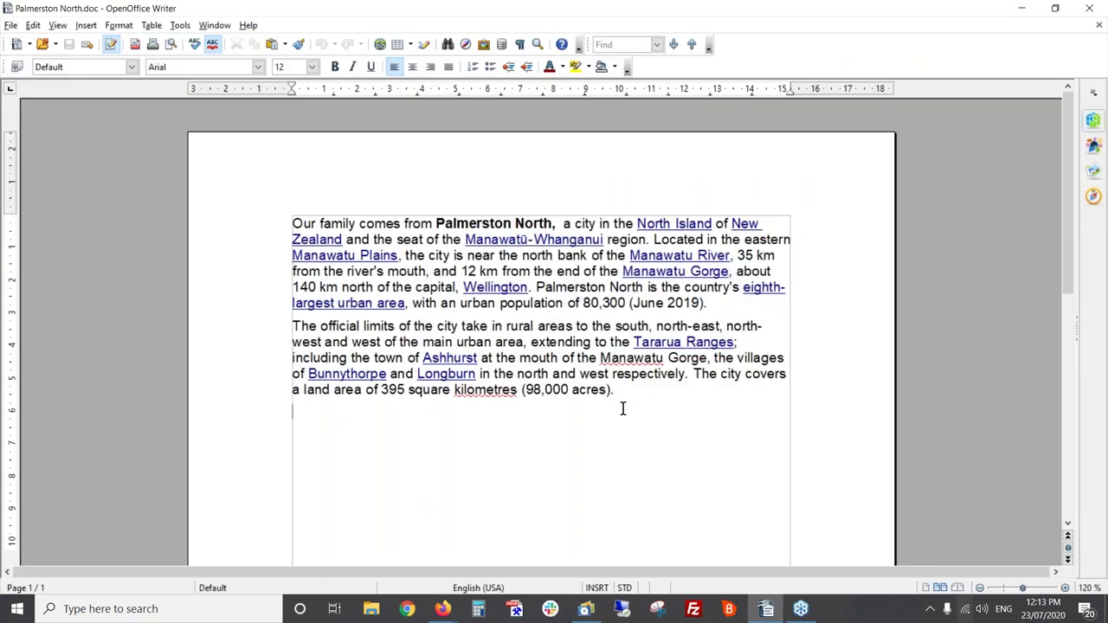
click(638, 385)
key(ctrl+a)
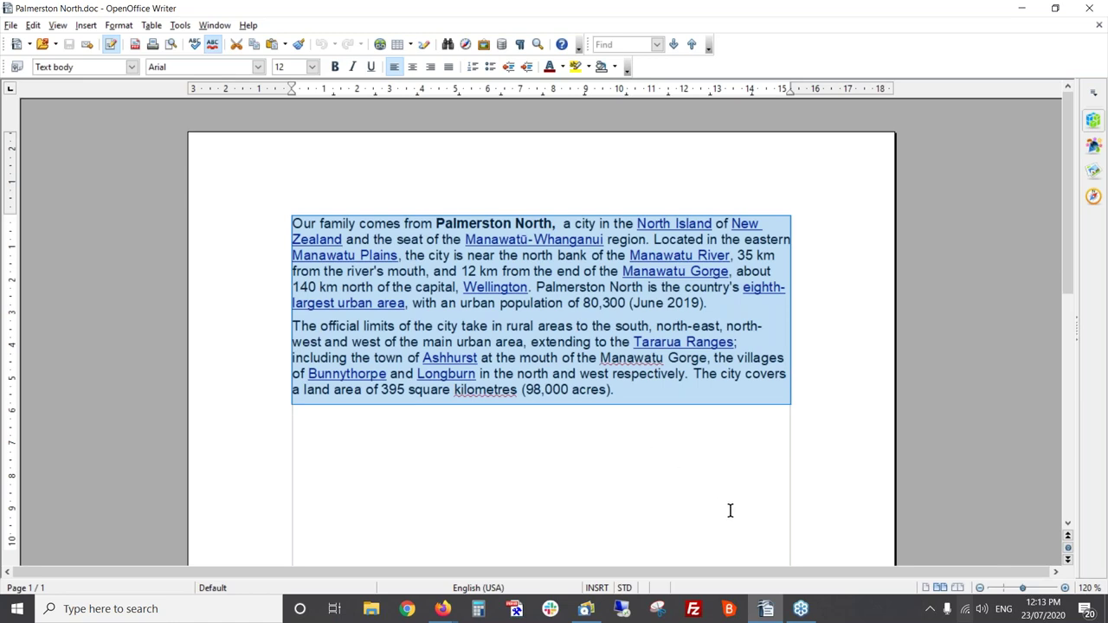
Return to albumworks, paste the copied text into page 1's empty text box and insert a blank line between its two paragraphs
key(alt+Tab)
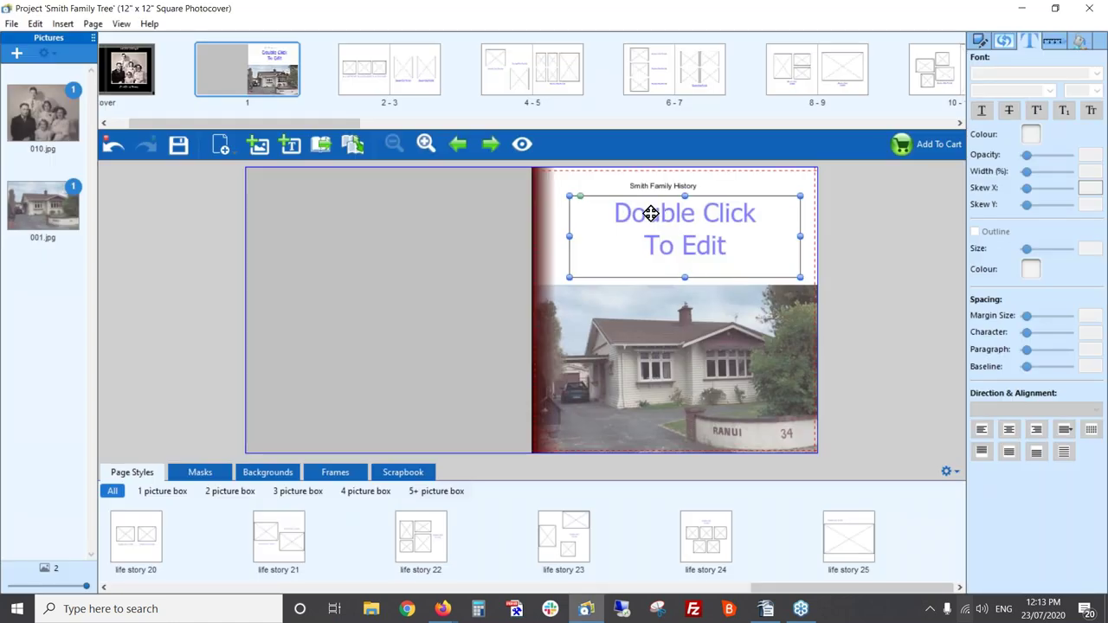
double_click(646, 215)
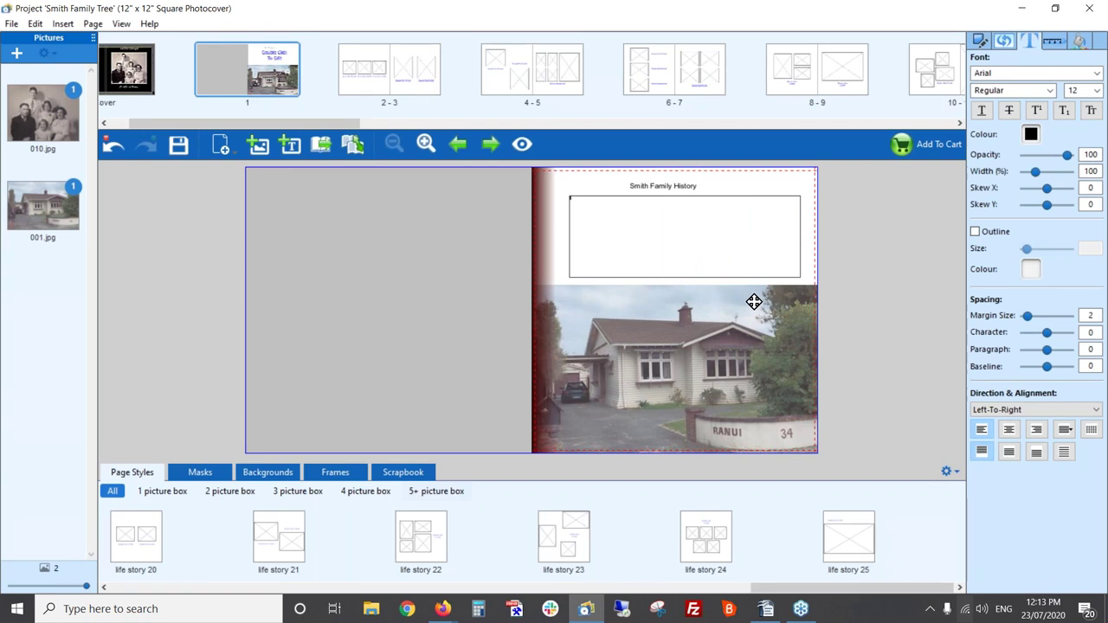
key(ctrl+v)
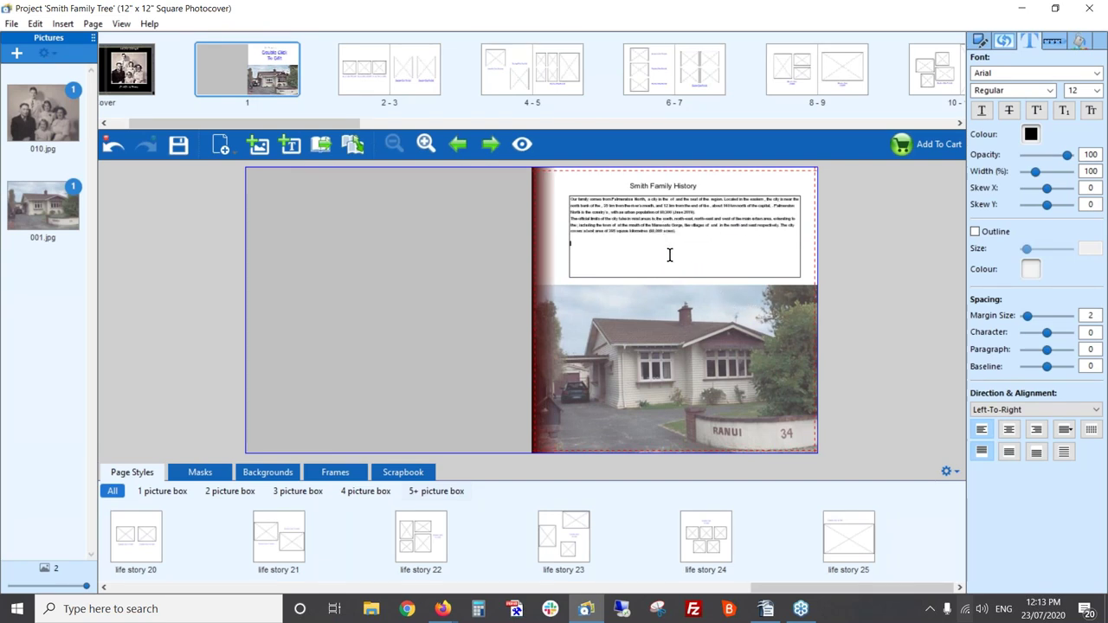
click(702, 228)
key(Return)
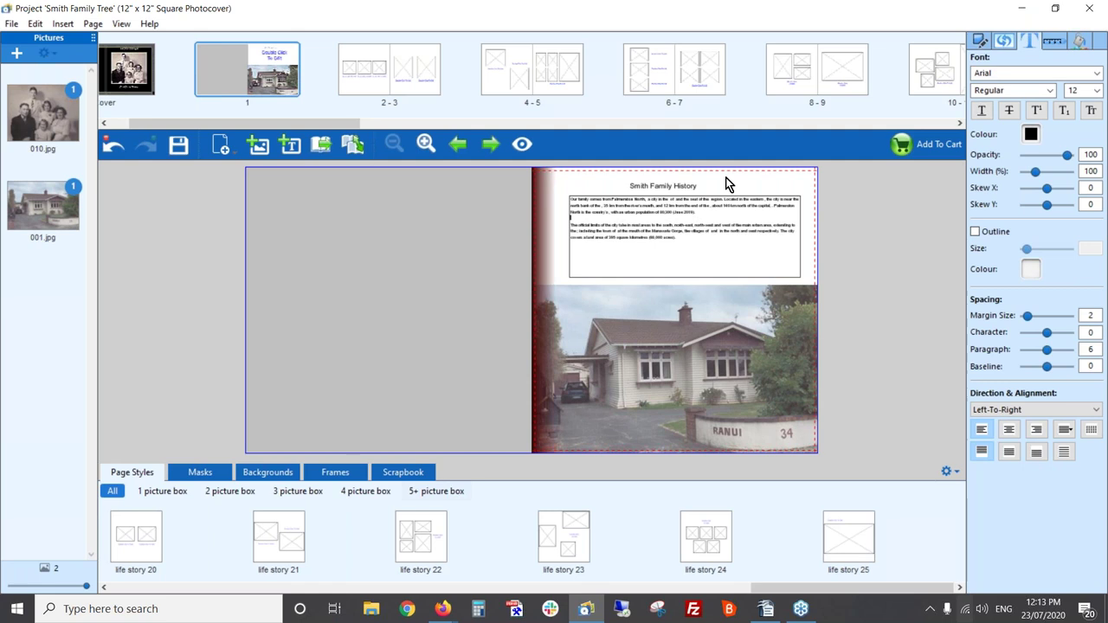
Set the font size of all the pasted text on page 1 to 14
click(731, 230)
key(ctrl+a)
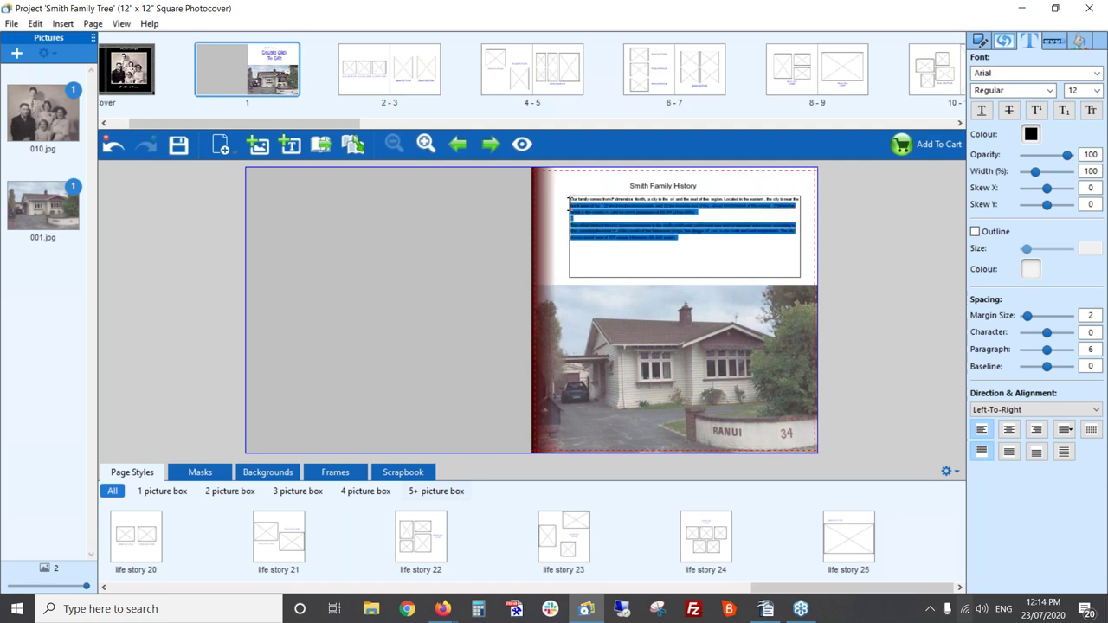
drag(578, 207, 584, 202)
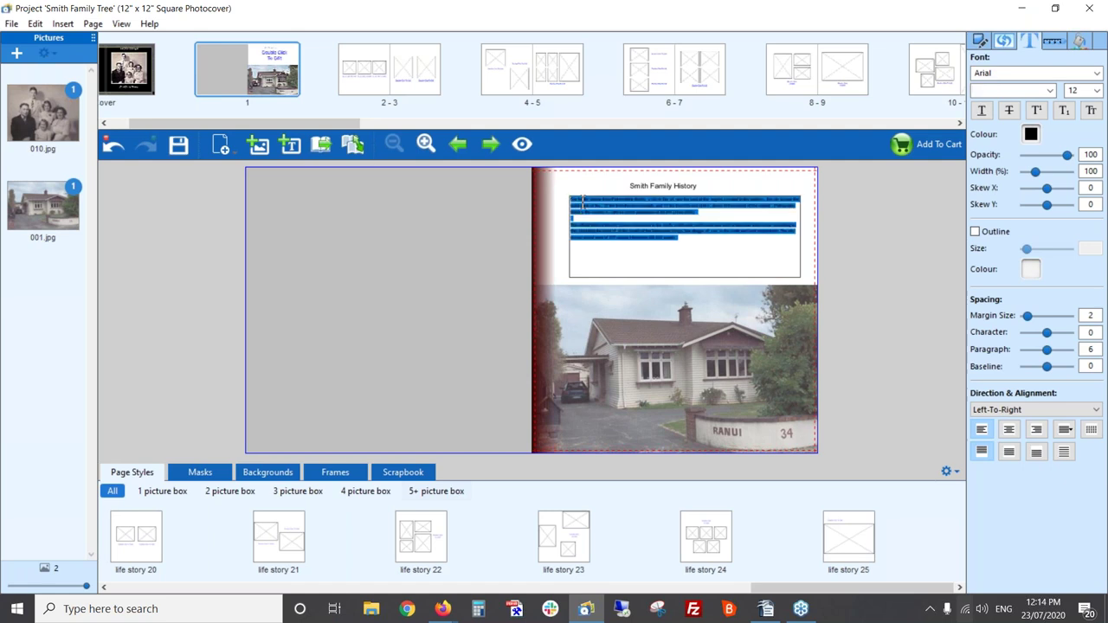
click(1095, 90)
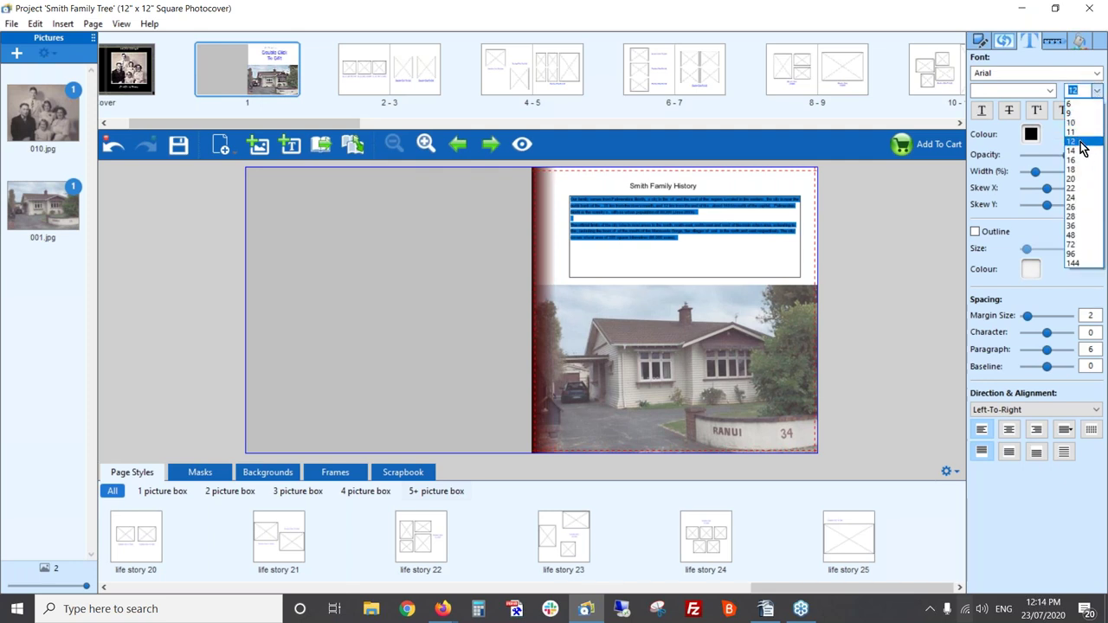
click(1079, 152)
click(713, 264)
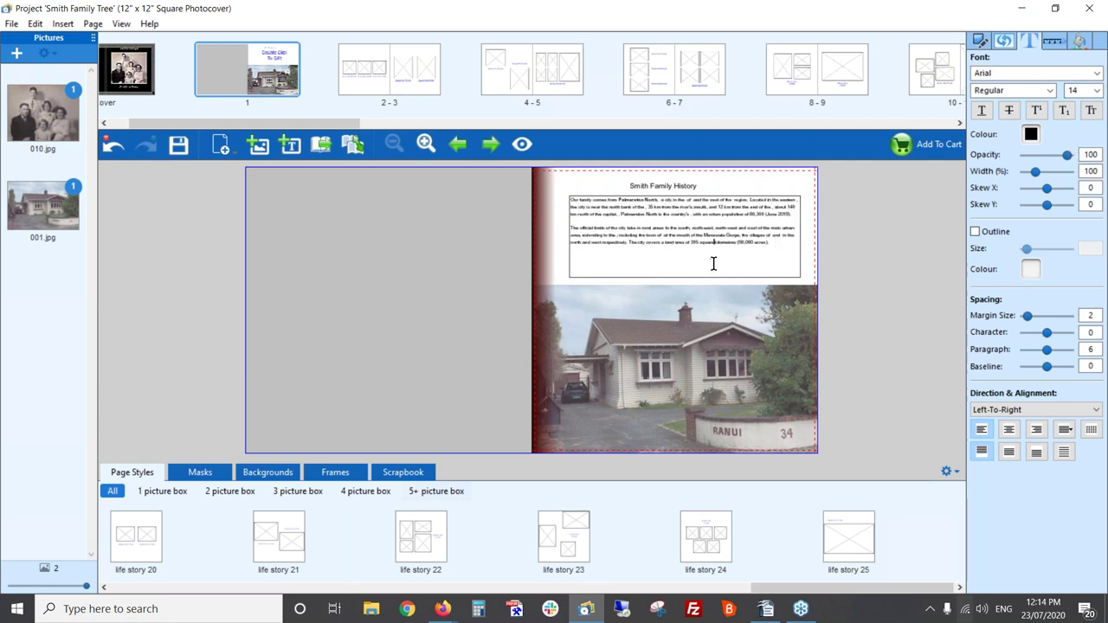
click(737, 180)
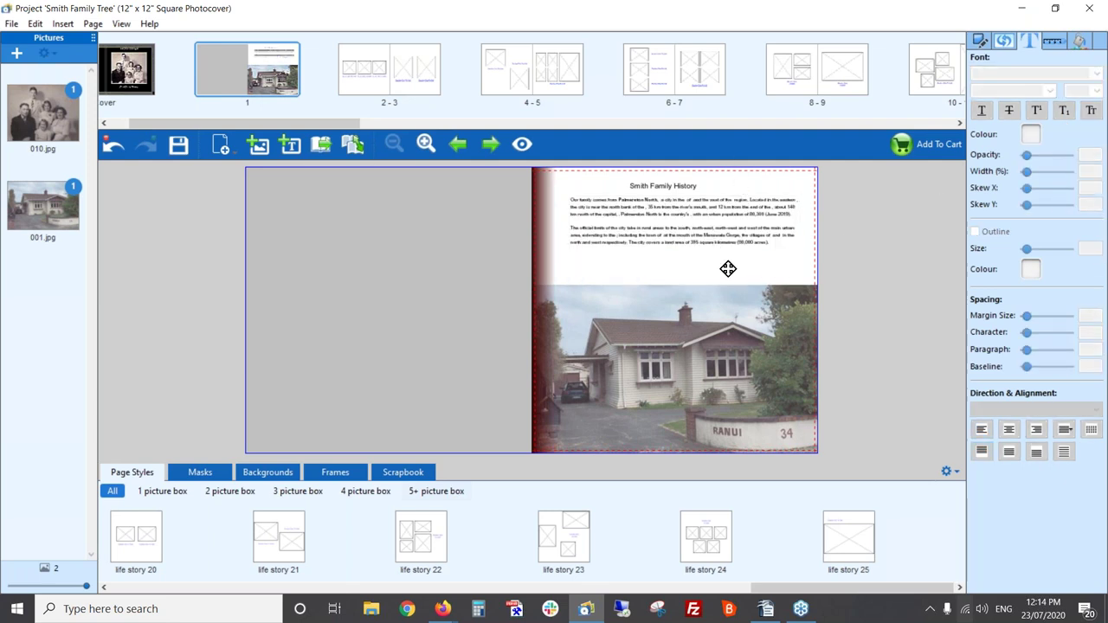
Extend the house photo slightly upward on page 1 and shift the body text box down a little
click(683, 285)
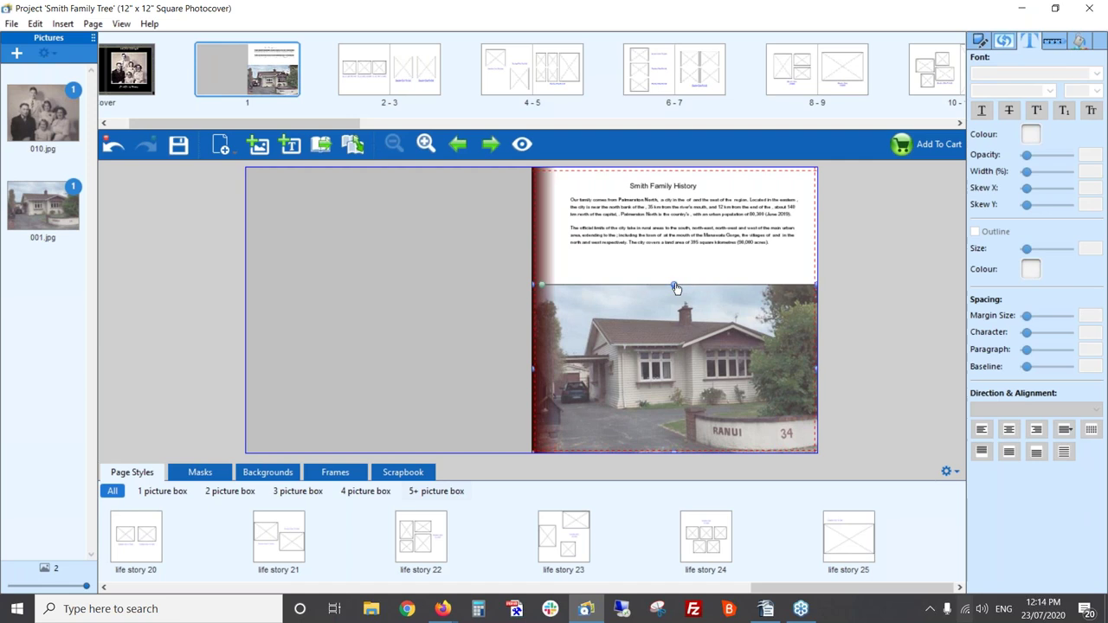
drag(674, 287, 672, 275)
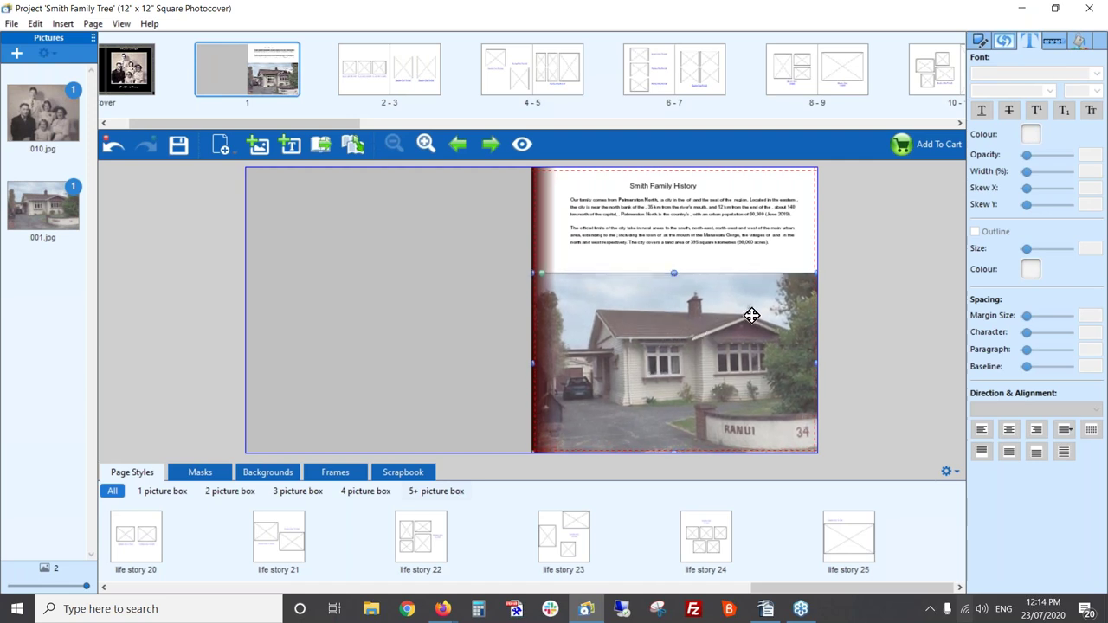
click(717, 206)
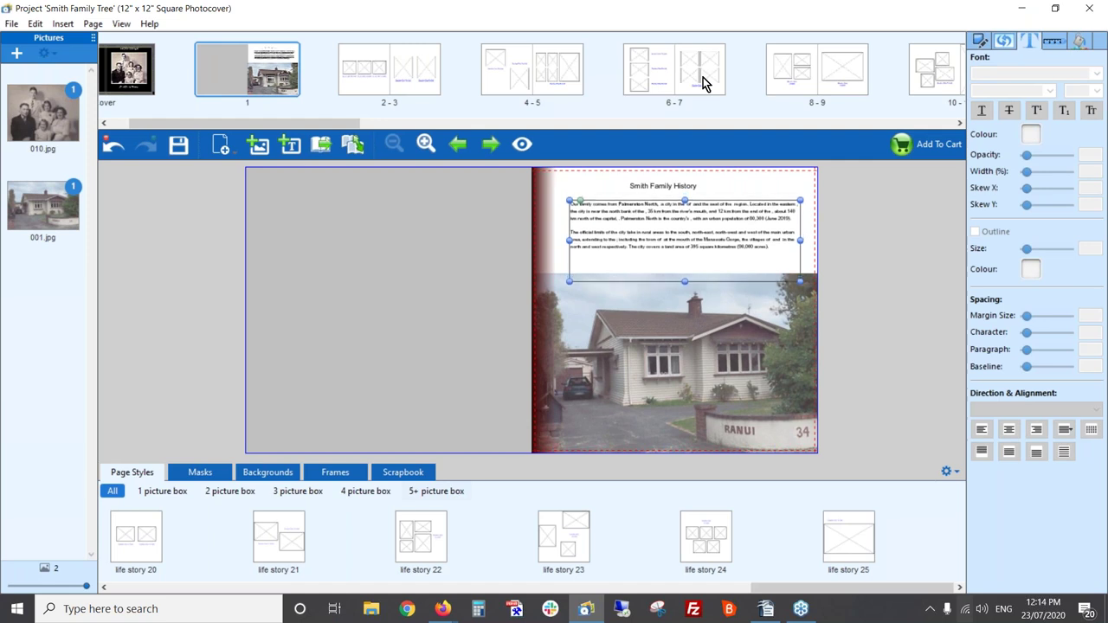
click(875, 298)
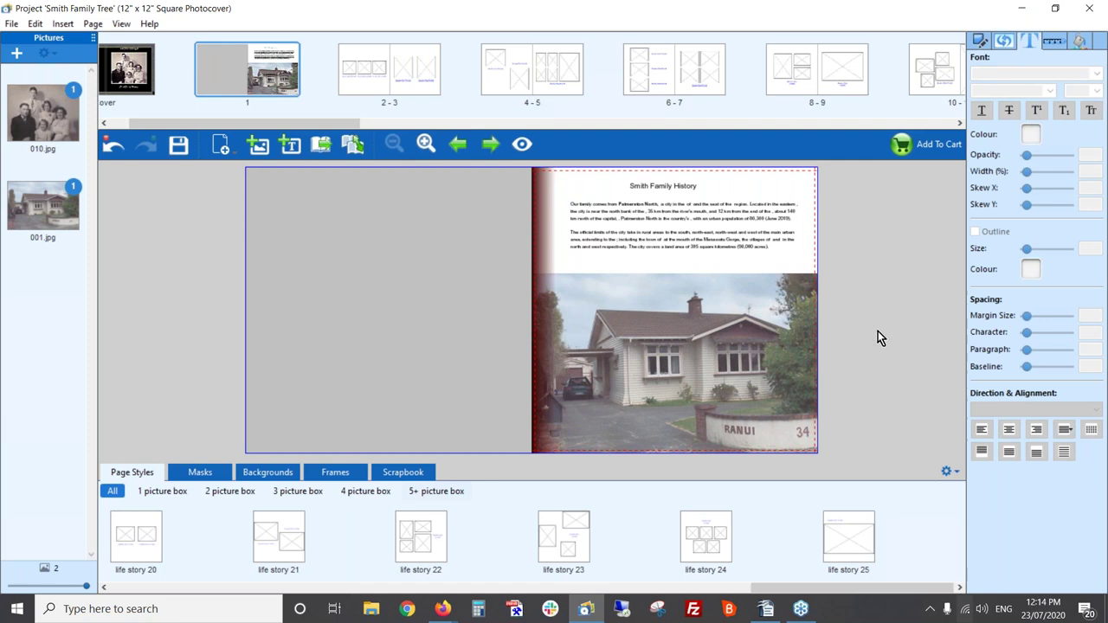
Apply Auto-Enhance (Perfectly Clear) to the house photo on page 1
click(669, 321)
click(1003, 43)
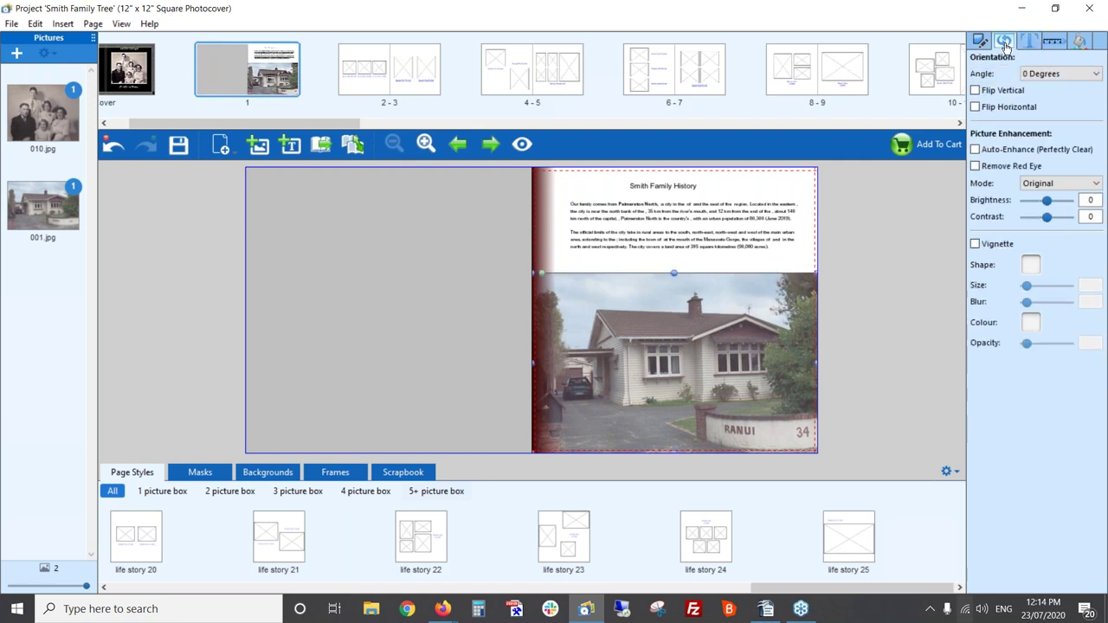
click(975, 151)
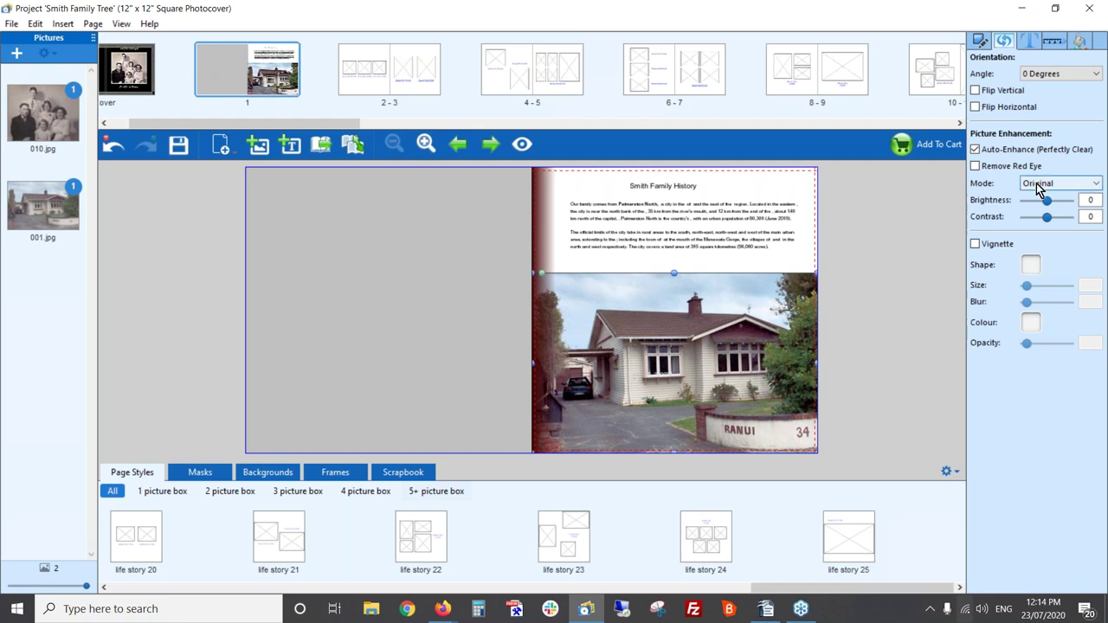
Try the Black and White mode on the house photo and settle on Sepia instead
click(1096, 183)
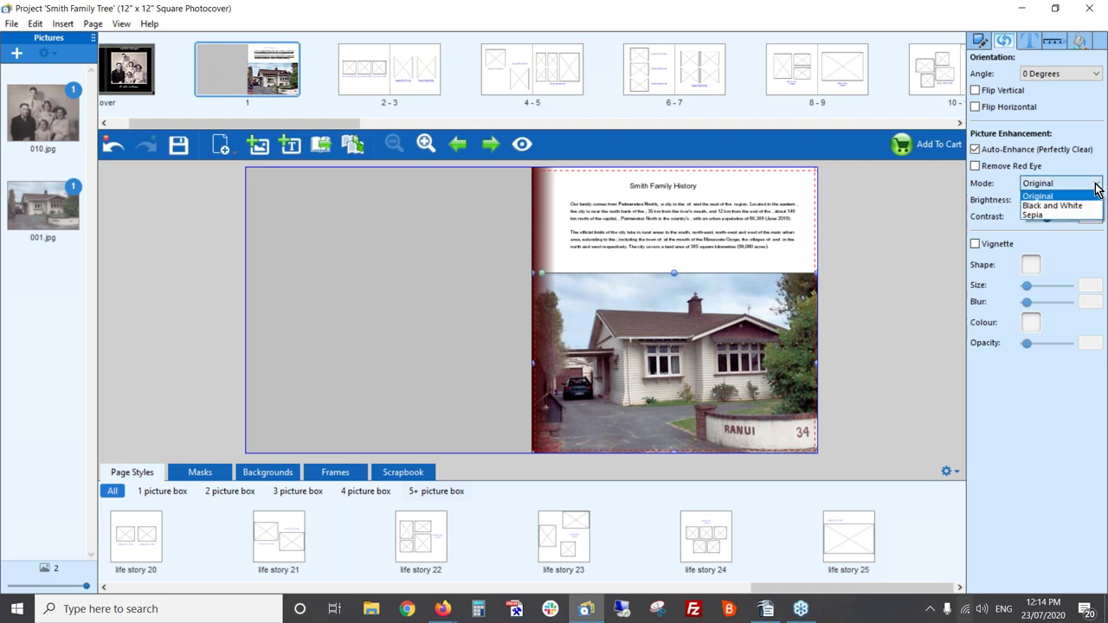
click(1076, 206)
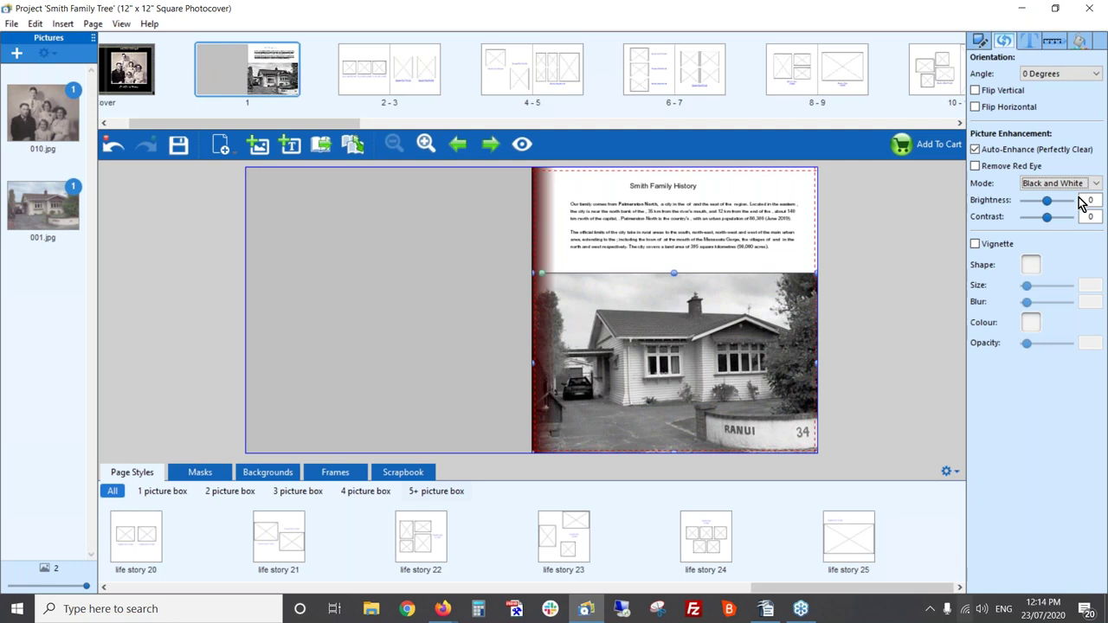
click(1096, 186)
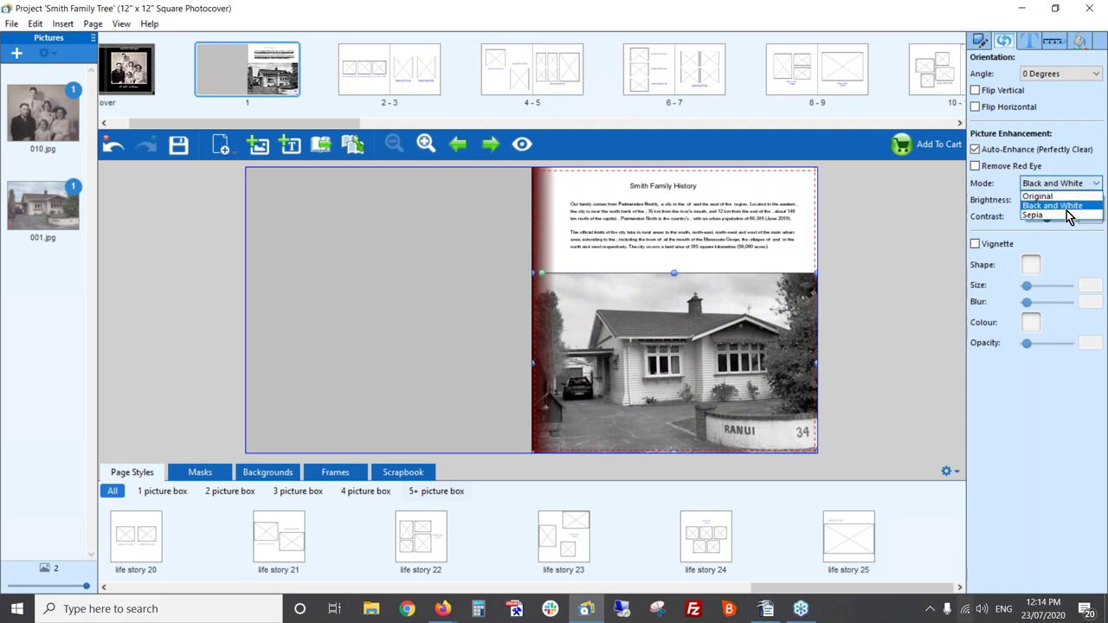
click(1062, 216)
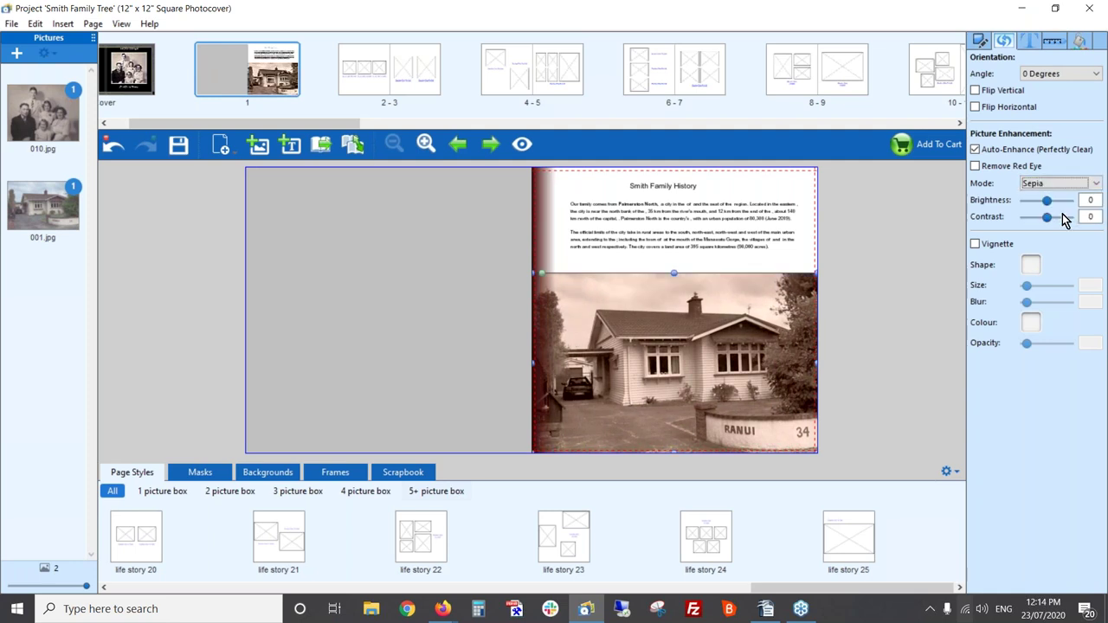
click(869, 284)
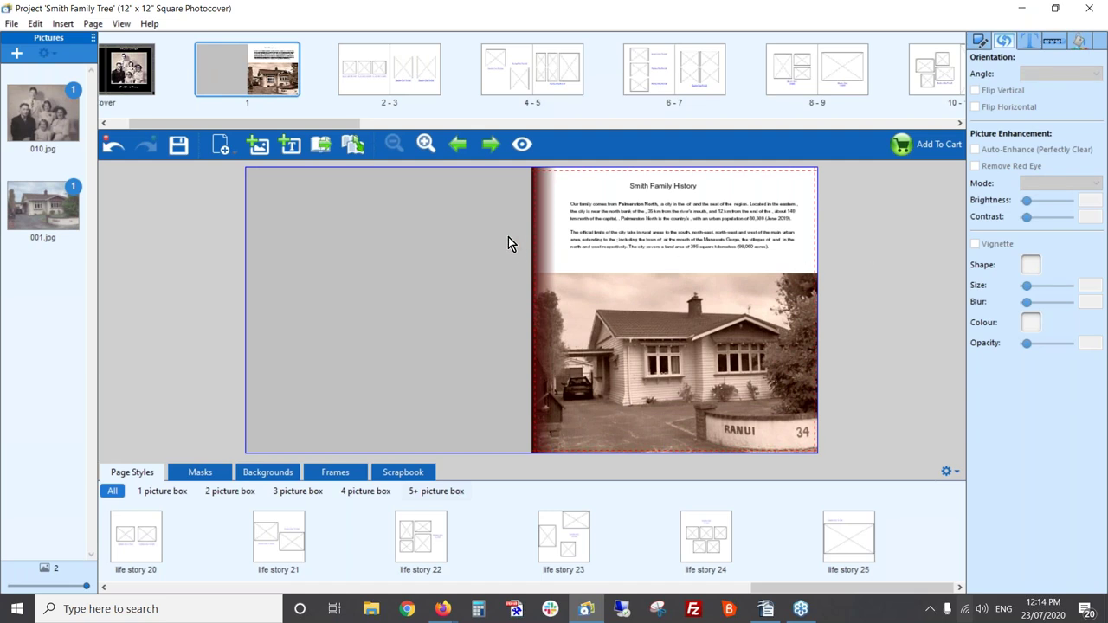
Go to pages 2 - 3 and delete the three empty picture boxes on page 2
click(491, 145)
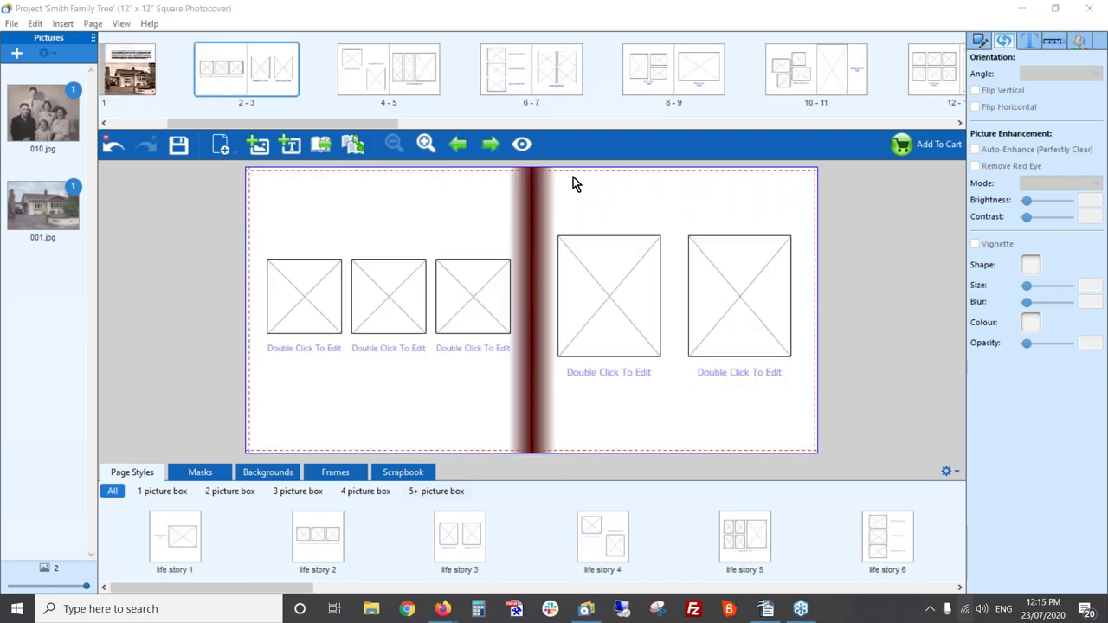
click(293, 310)
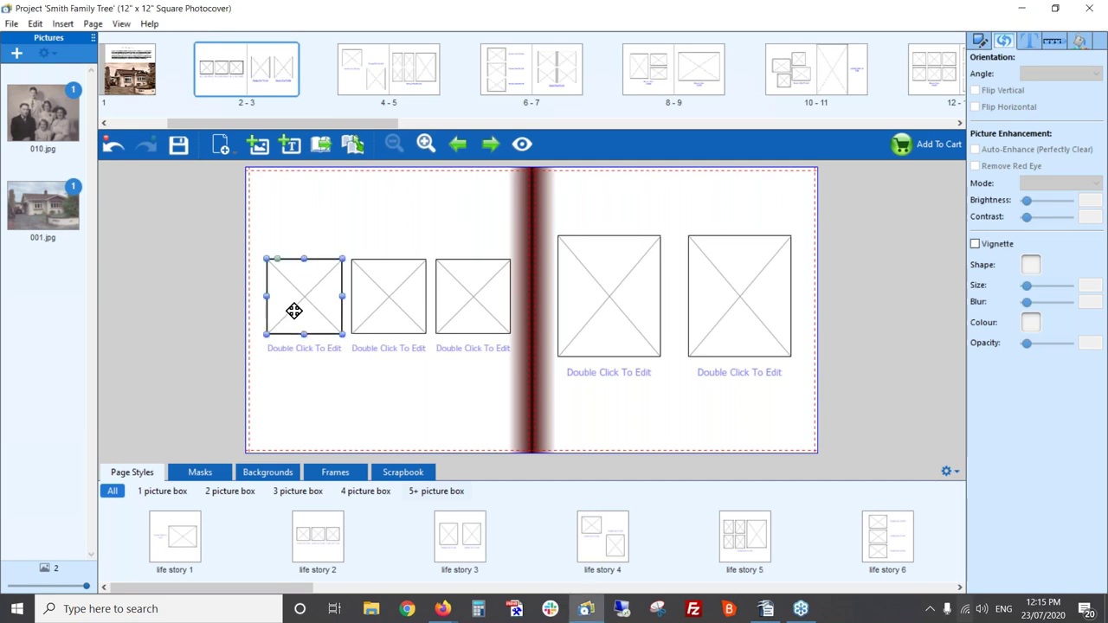
key(Delete)
click(361, 309)
key(Delete)
click(467, 307)
key(Delete)
Delete the three placeholder caption text boxes on page 2
click(321, 352)
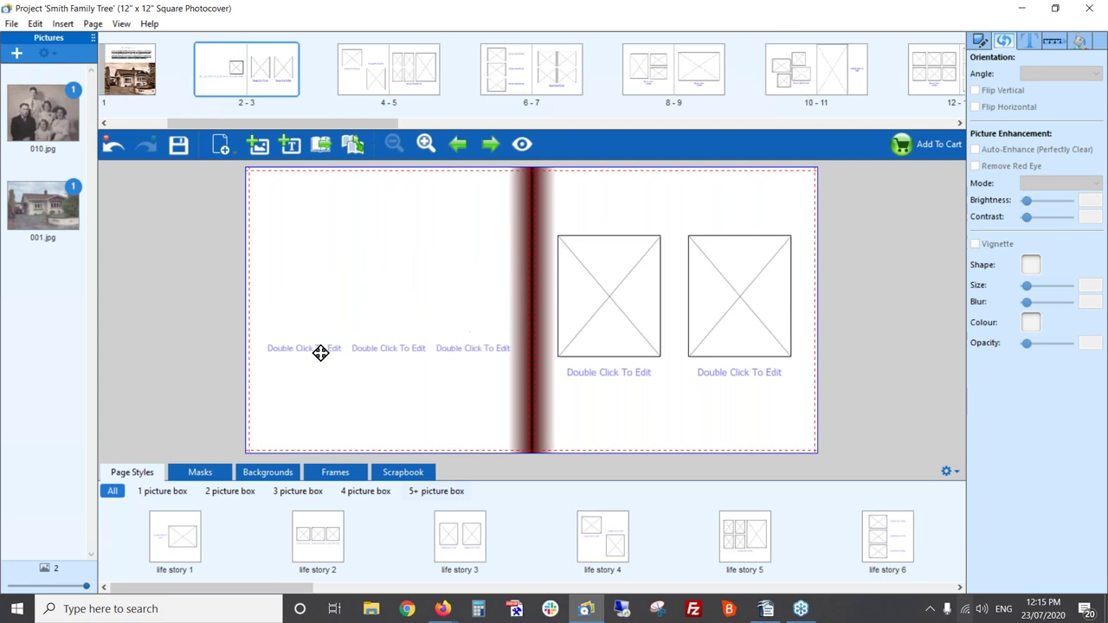
key(Delete)
click(364, 352)
key(Delete)
click(457, 352)
key(Delete)
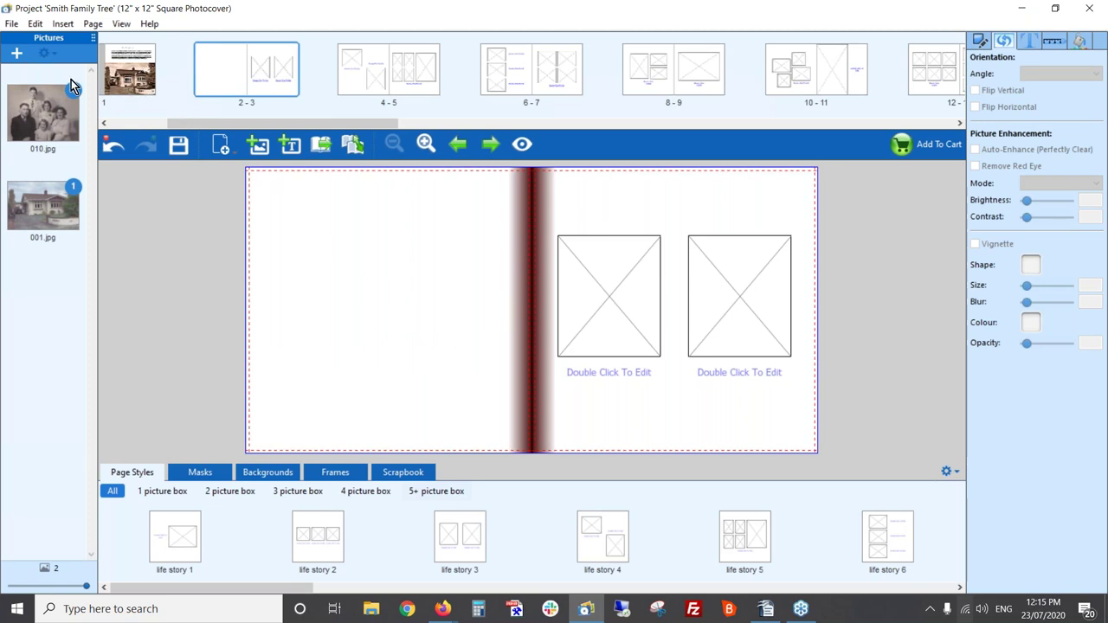
Add the picture file Smith Family Tree Chart 1 from the Webinar photos - Family Tree folder to the project's pictures
click(14, 53)
mouse_move(35, 69)
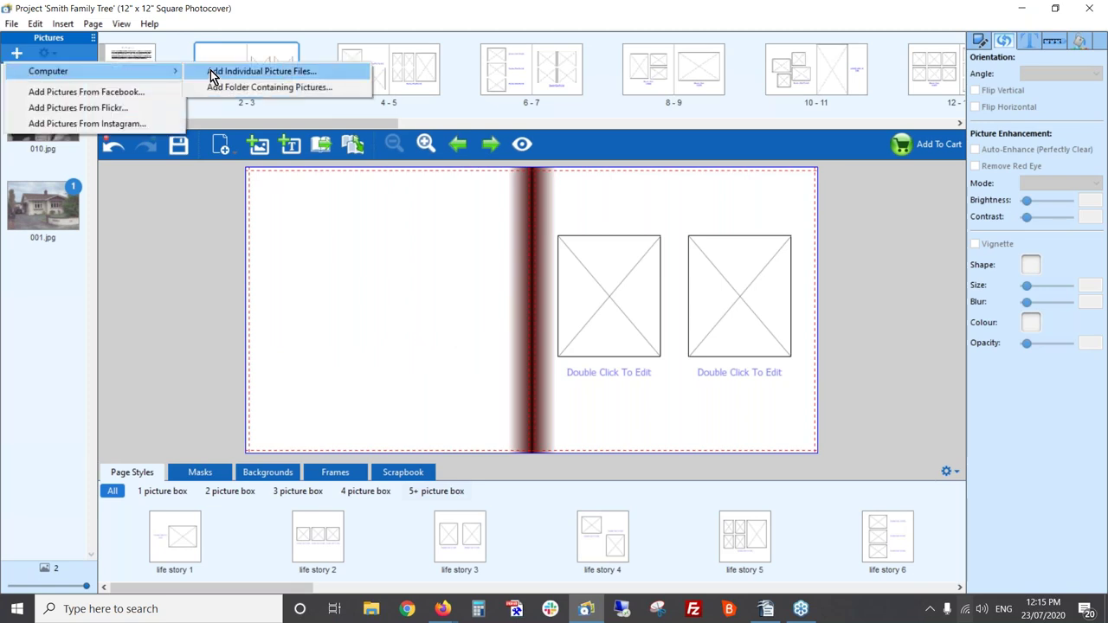
click(251, 71)
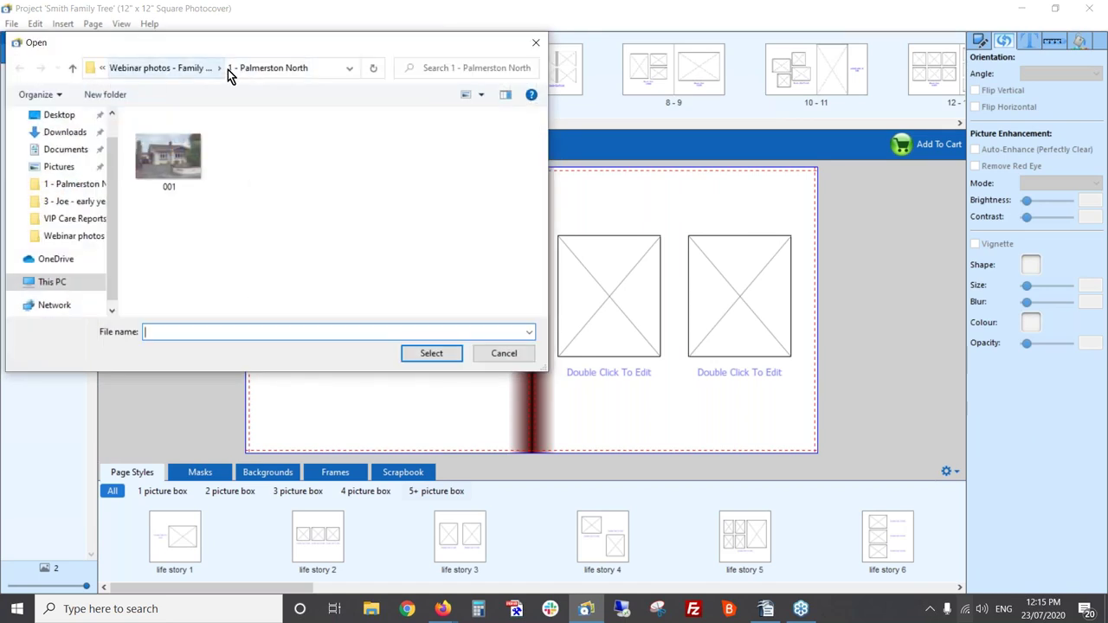
click(169, 70)
click(336, 253)
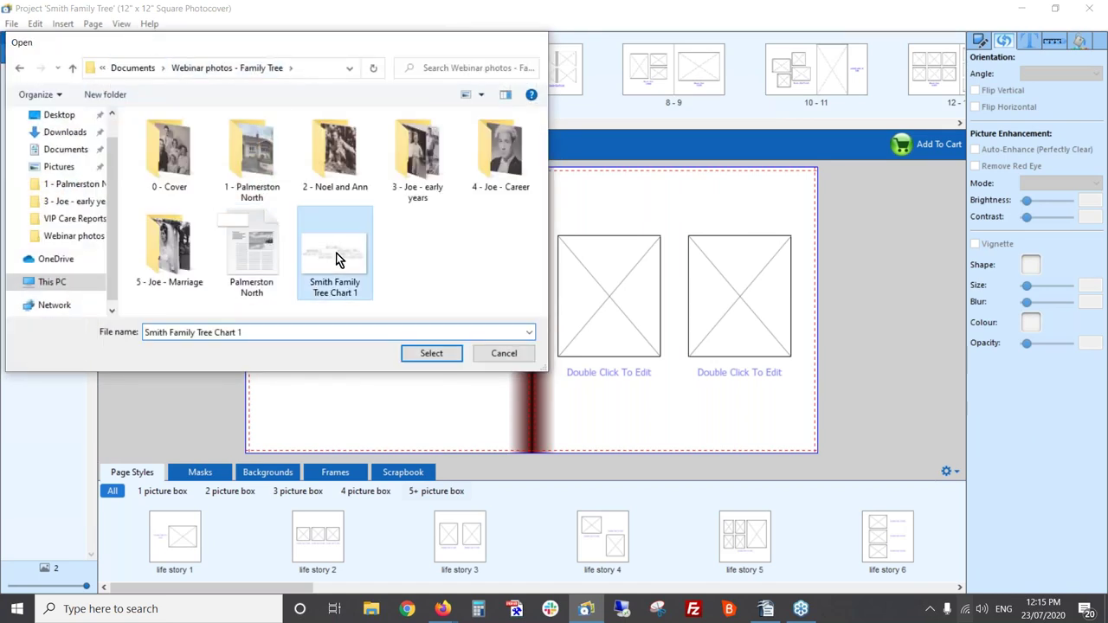
double_click(336, 253)
Place the family tree chart on page 2 and fit its box to the page
drag(45, 305, 349, 280)
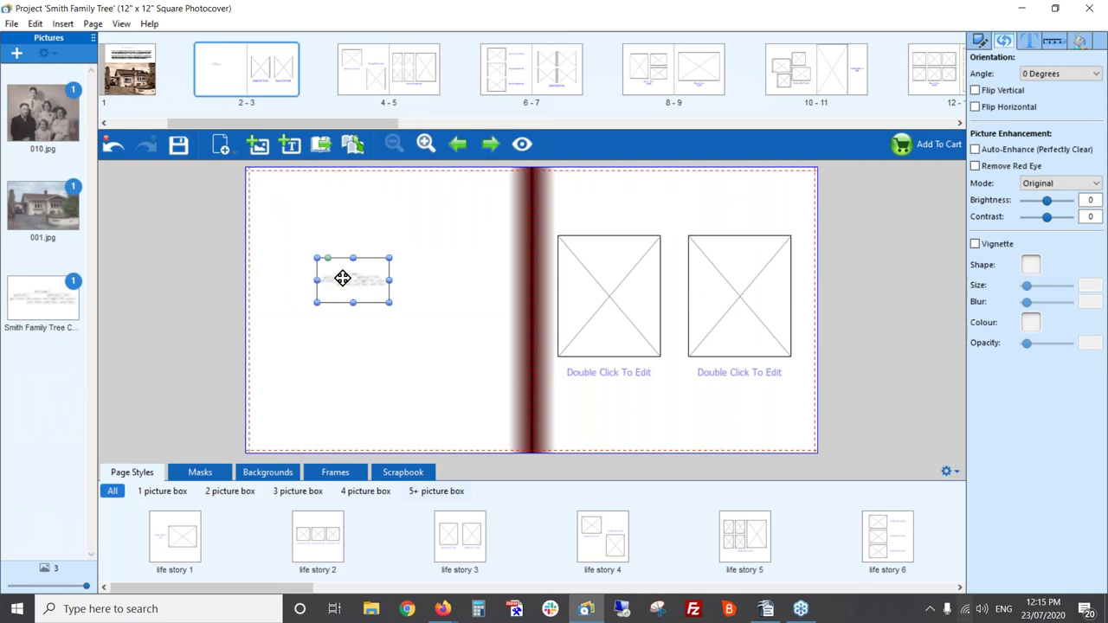
right_click(343, 277)
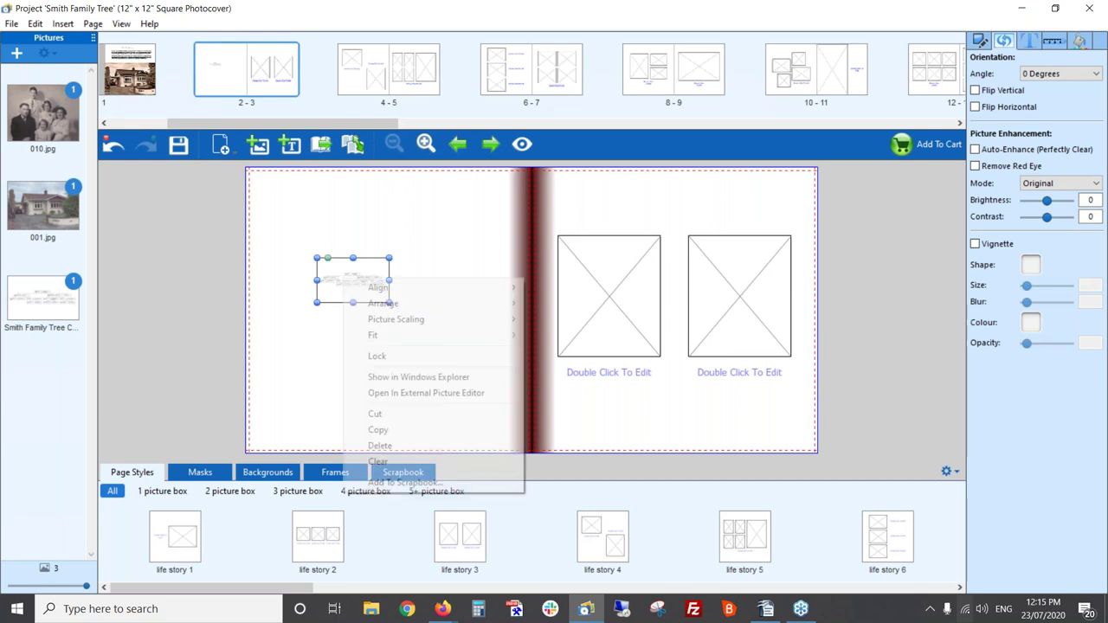
mouse_move(408, 337)
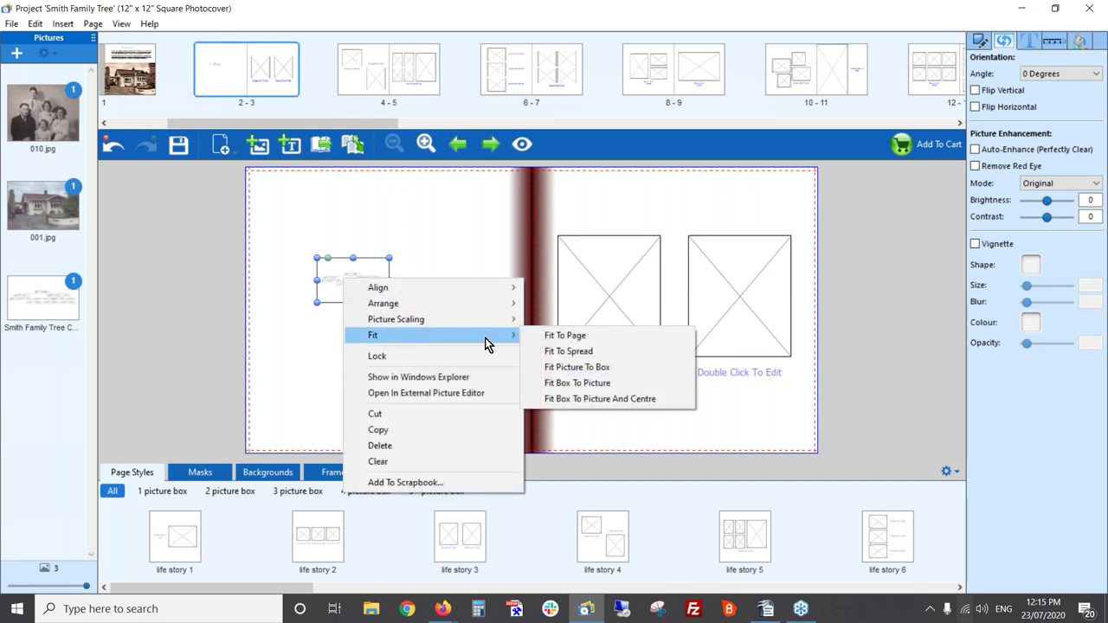
click(556, 336)
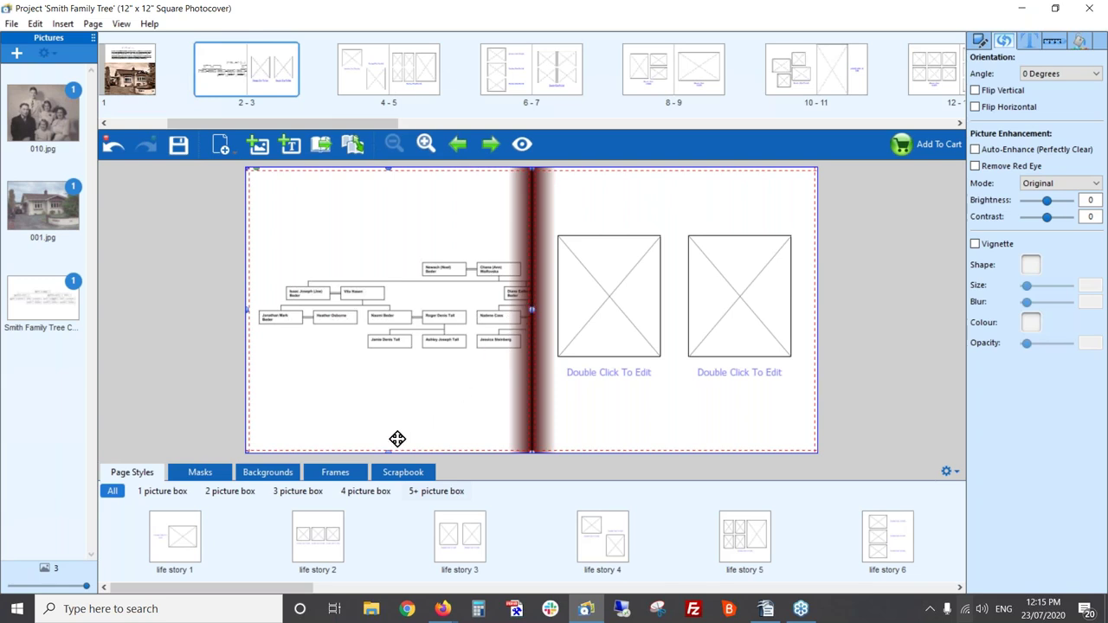
Shorten the chart's box to about three quarters of page 2's height and enlarge its crop area to include more of the chart
drag(389, 452, 389, 382)
double_click(386, 309)
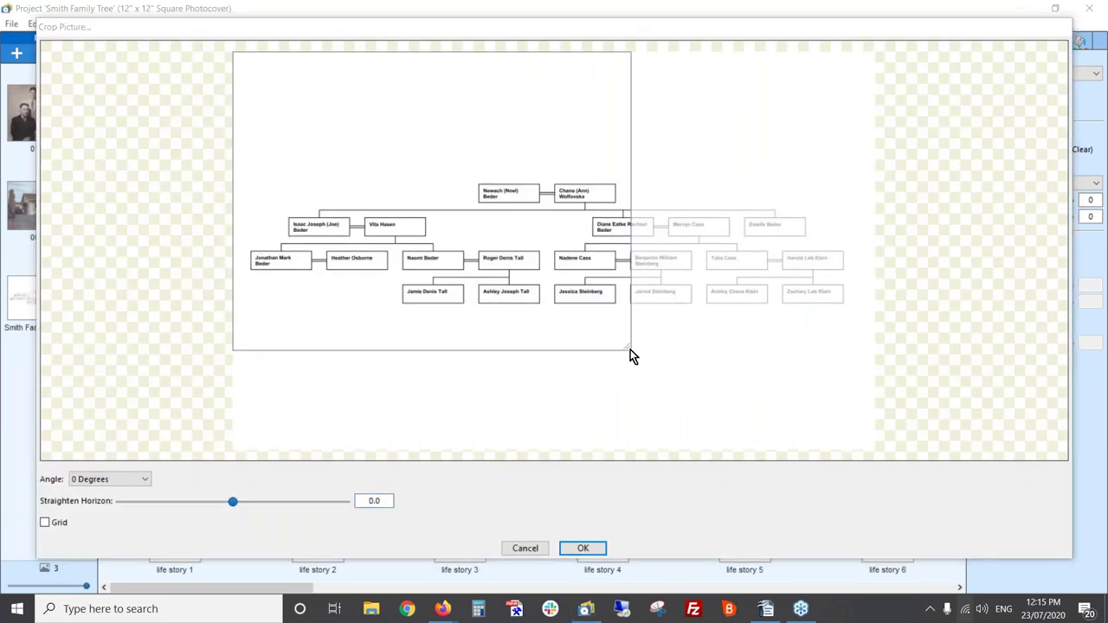
drag(628, 353, 866, 438)
click(583, 547)
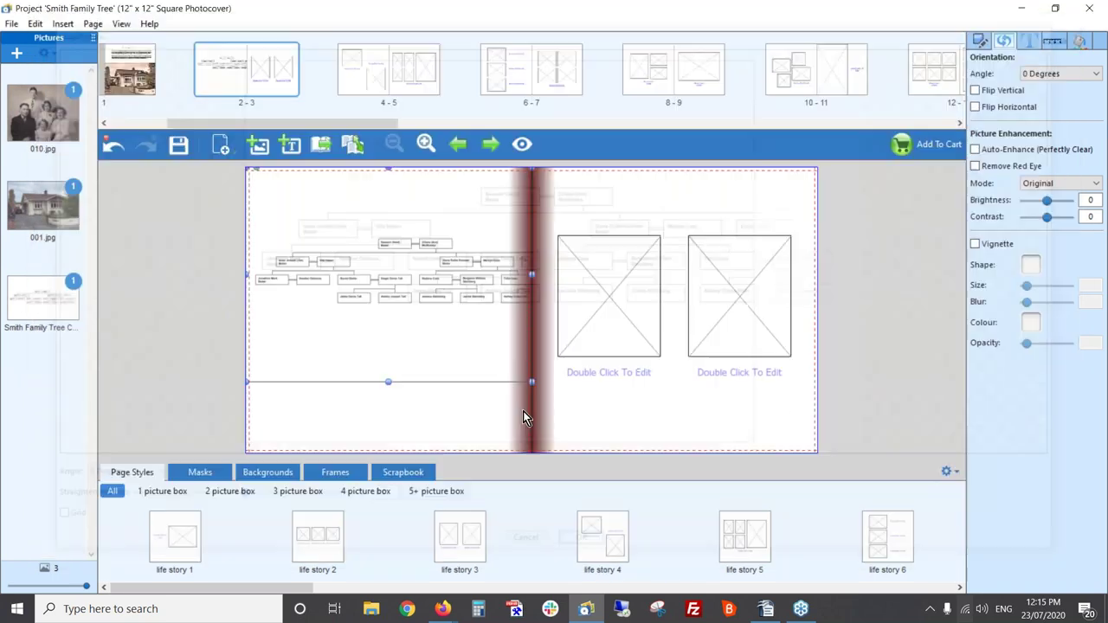
Shorten the chart's box from above to about 60% of page 2's height and enlarge its crop area to include the whole chart
drag(388, 169, 390, 219)
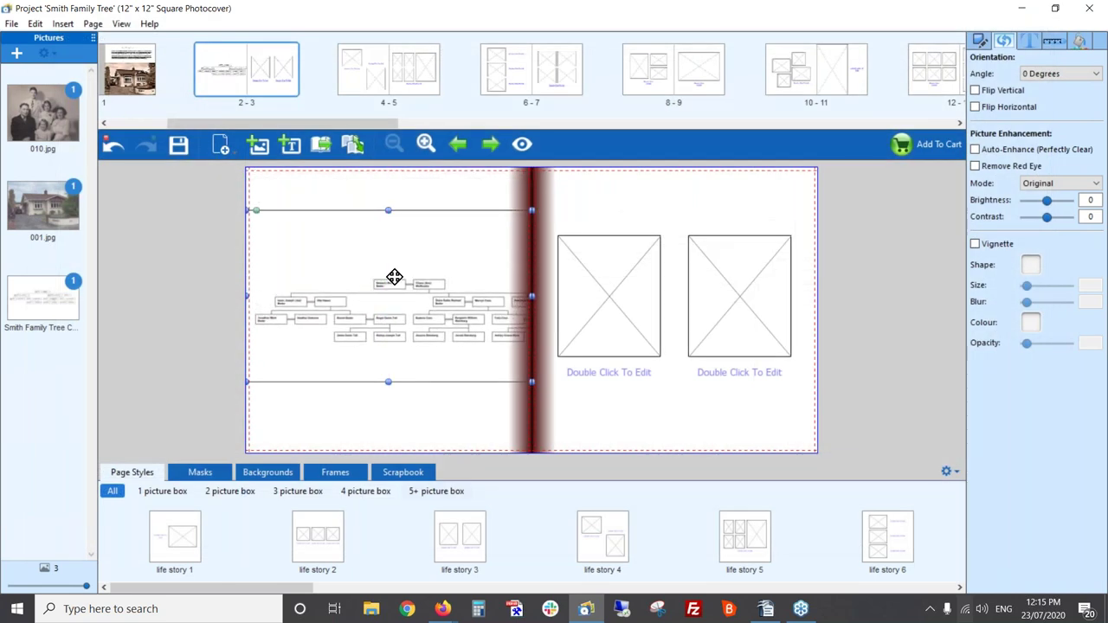
double_click(395, 278)
drag(776, 377, 934, 457)
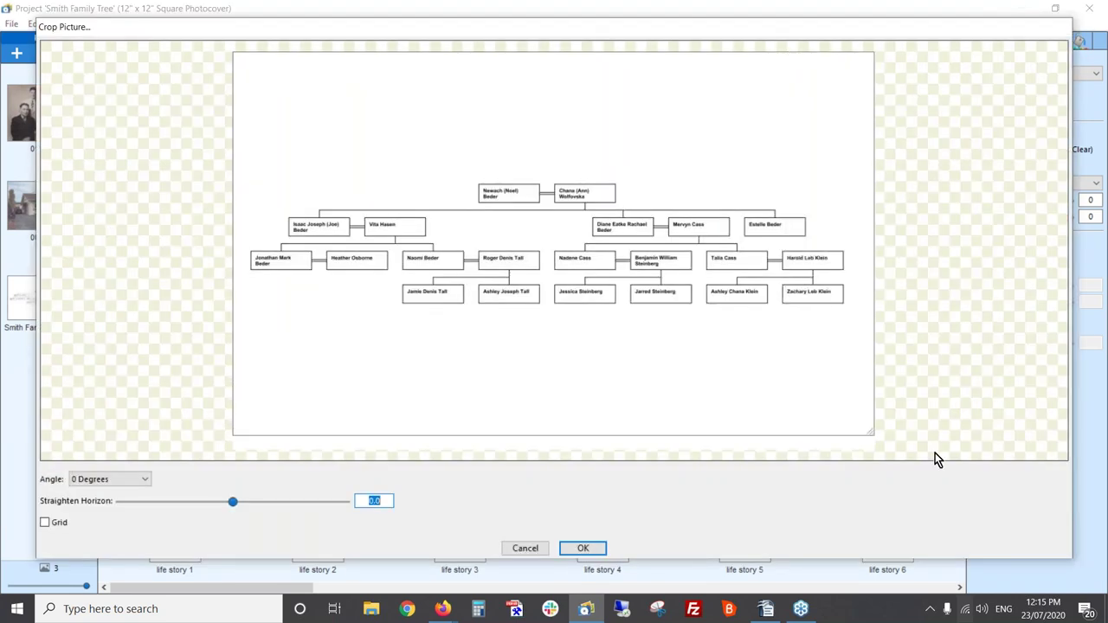
click(591, 539)
click(415, 426)
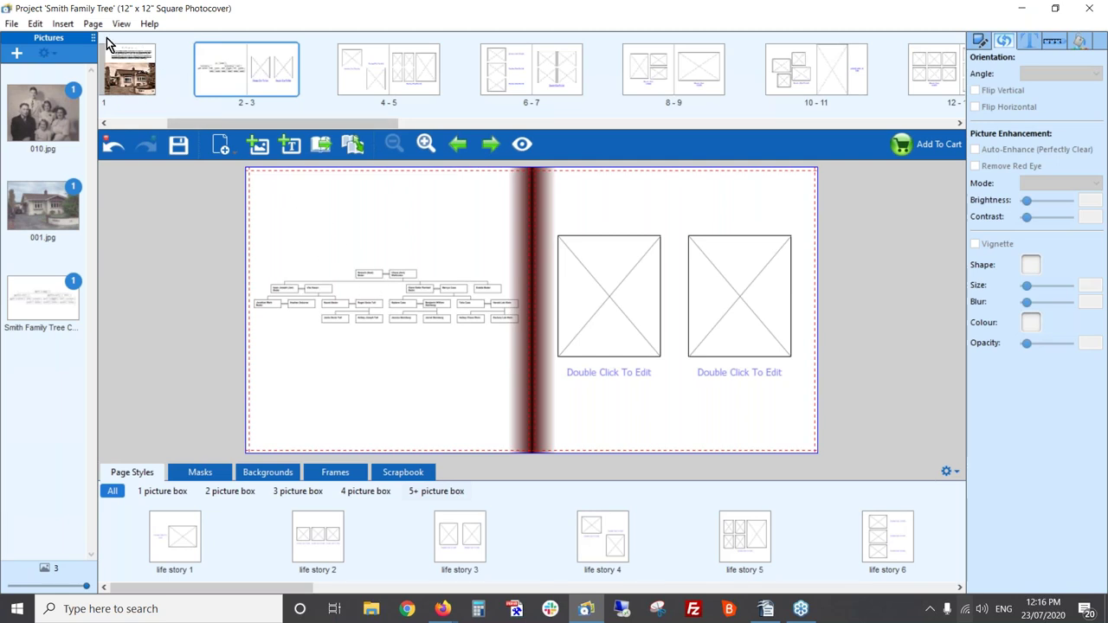
Try out a near-vertical line shape on page 2 beneath the family tree chart, and delete it
click(62, 24)
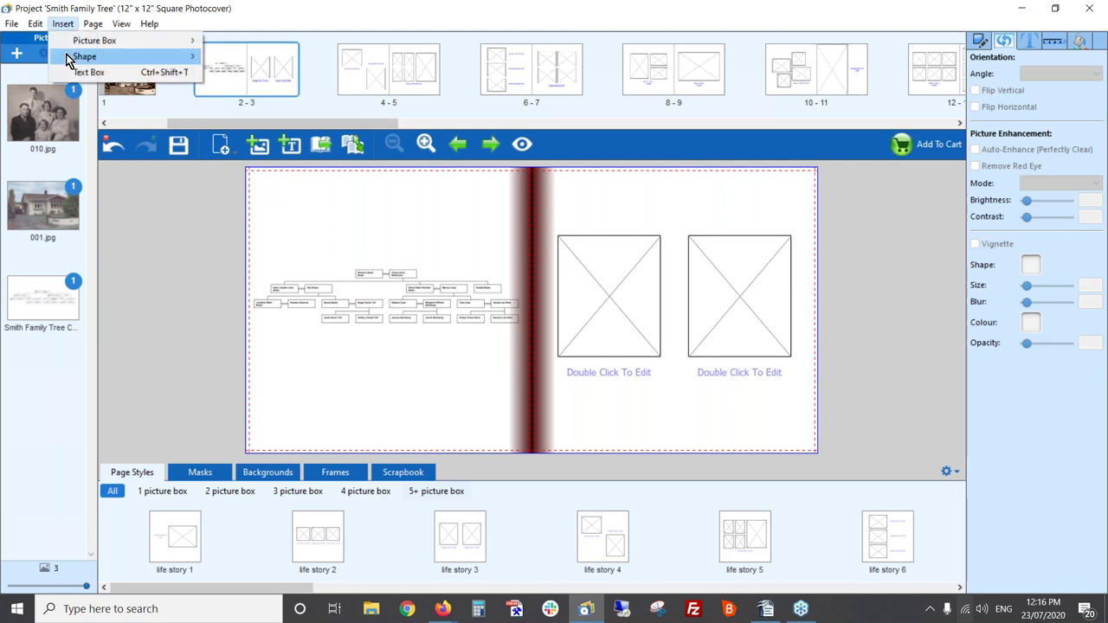
mouse_move(112, 57)
click(240, 104)
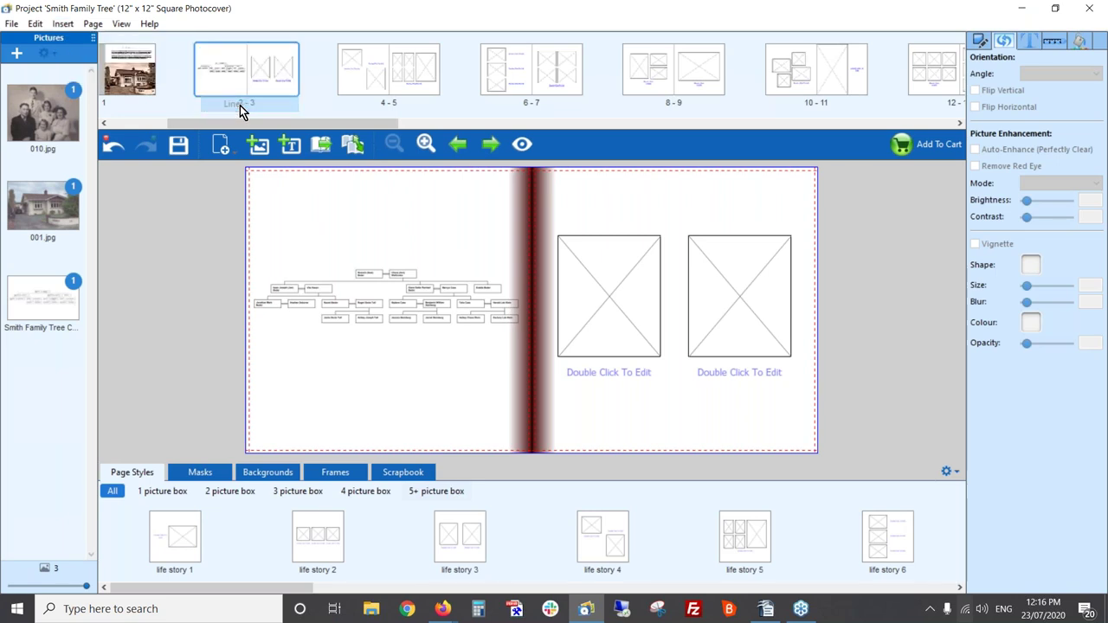
drag(424, 346, 356, 370)
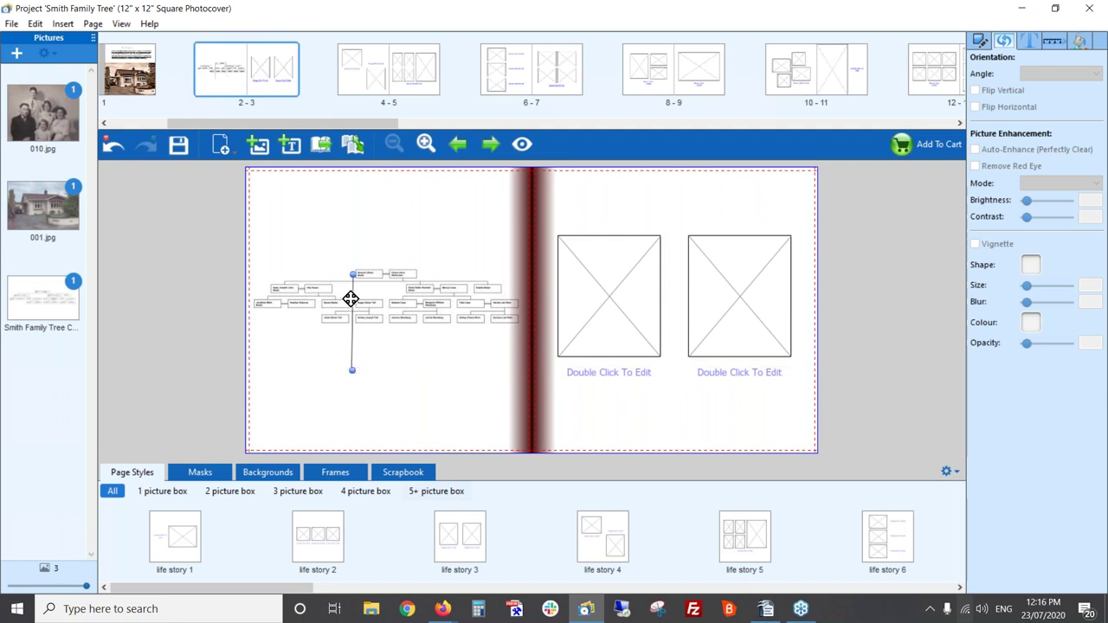
drag(351, 302, 367, 359)
click(398, 357)
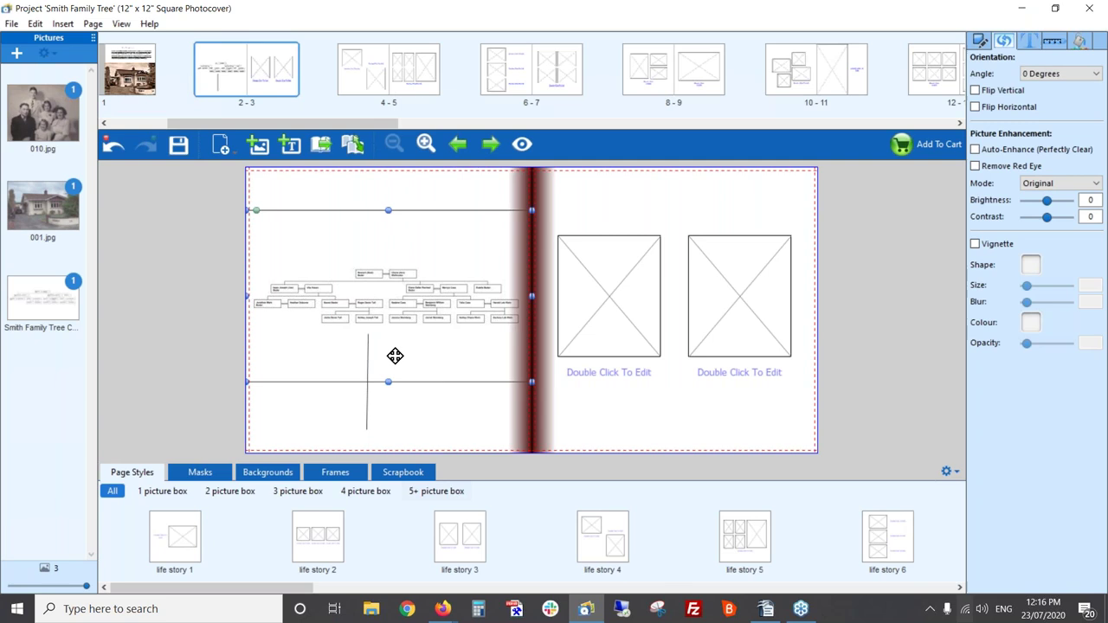
click(366, 403)
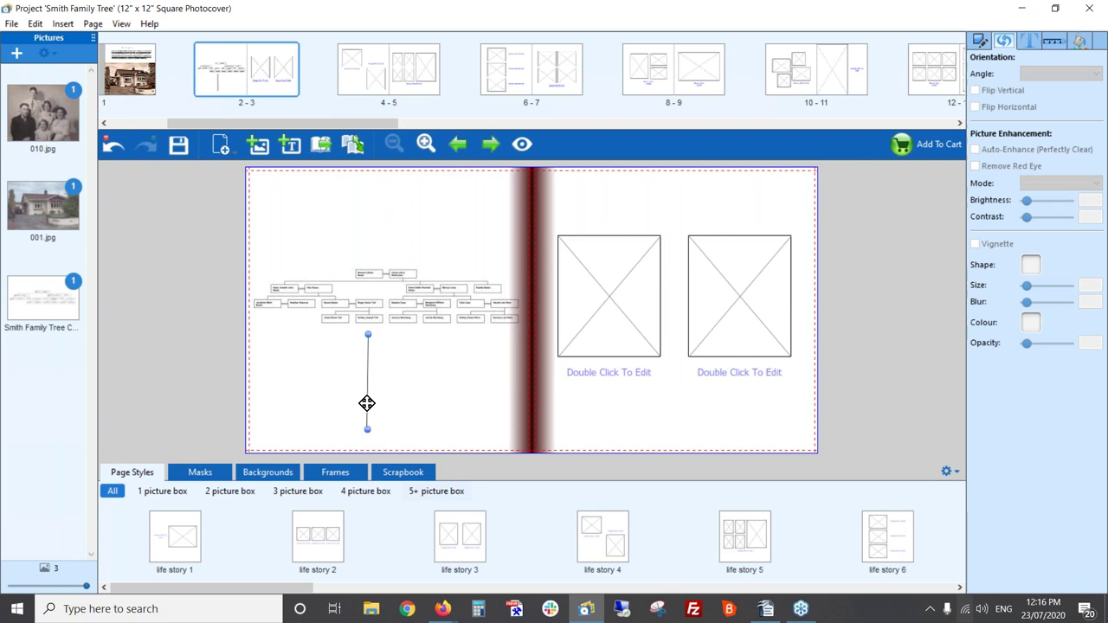
key(Delete)
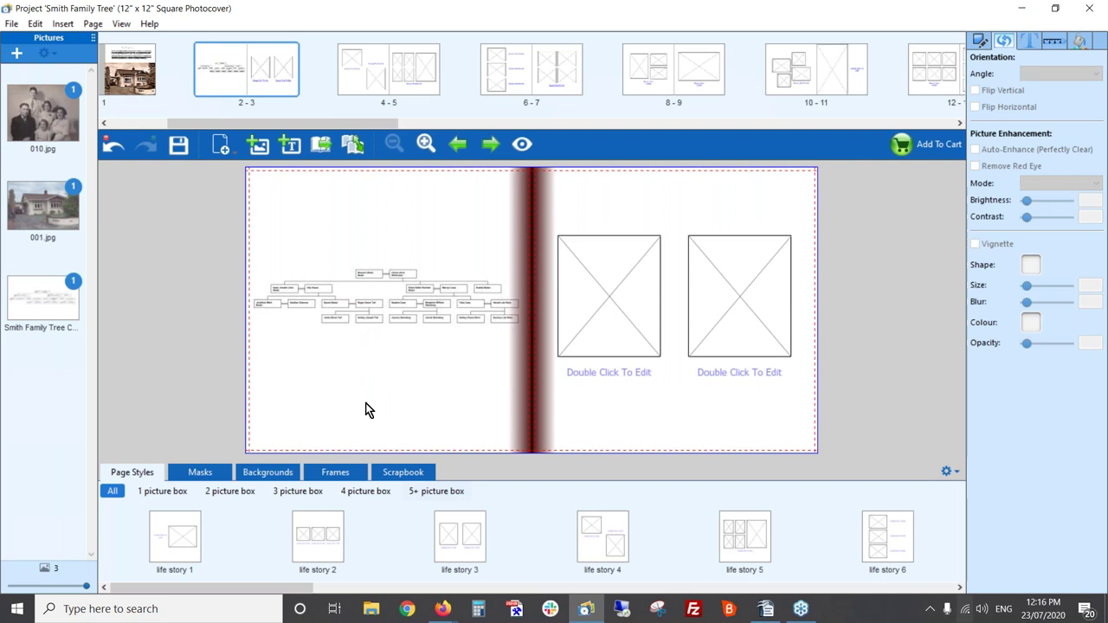
Clear the project's picture list and add the pictures of the subfolder numbered 2 in Webinar photos - Family Tree
click(55, 51)
click(77, 142)
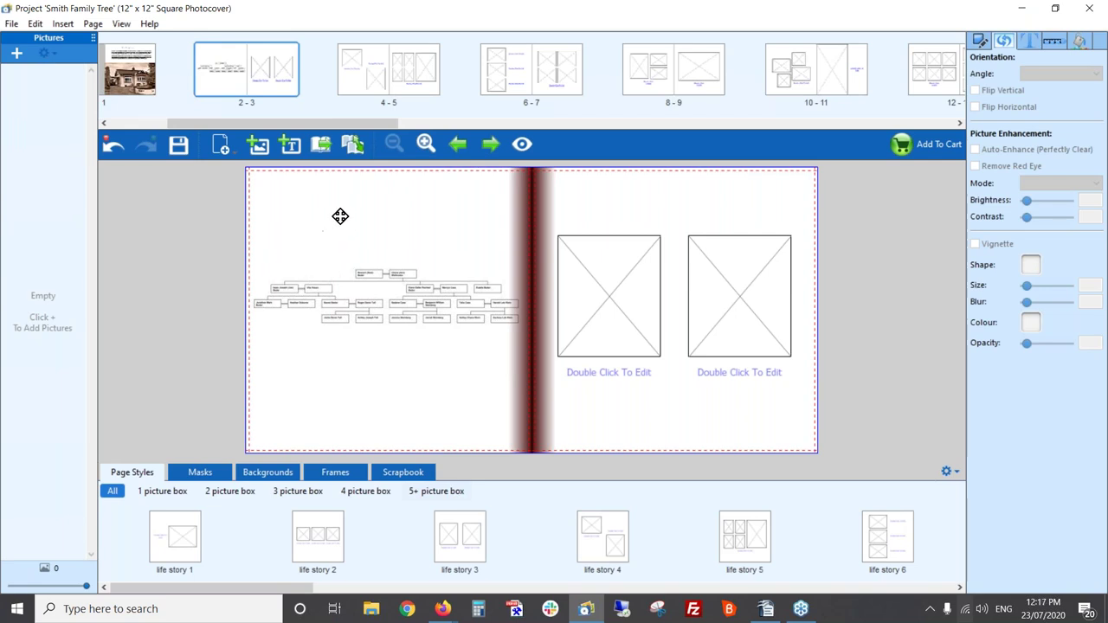
click(17, 55)
mouse_move(26, 76)
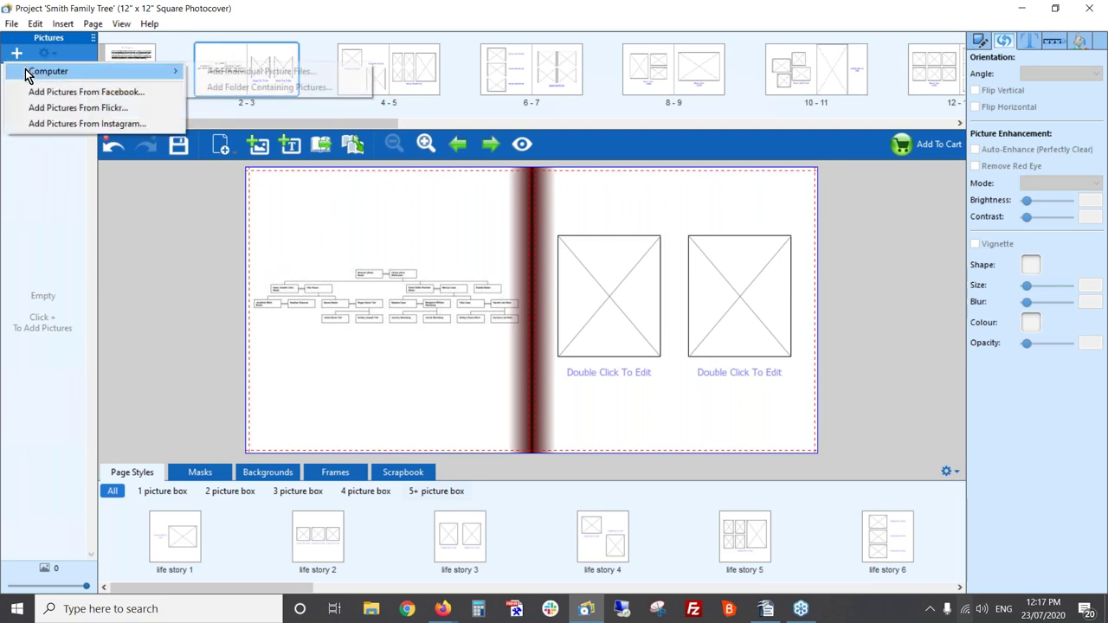
click(217, 87)
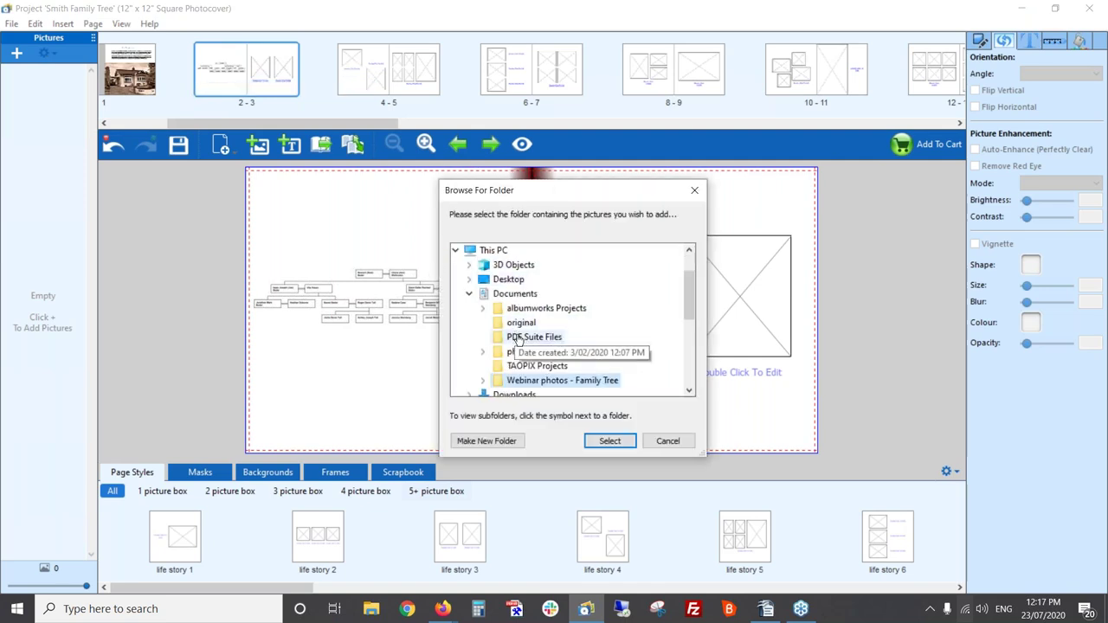
scroll(547, 340, down, 1)
double_click(554, 338)
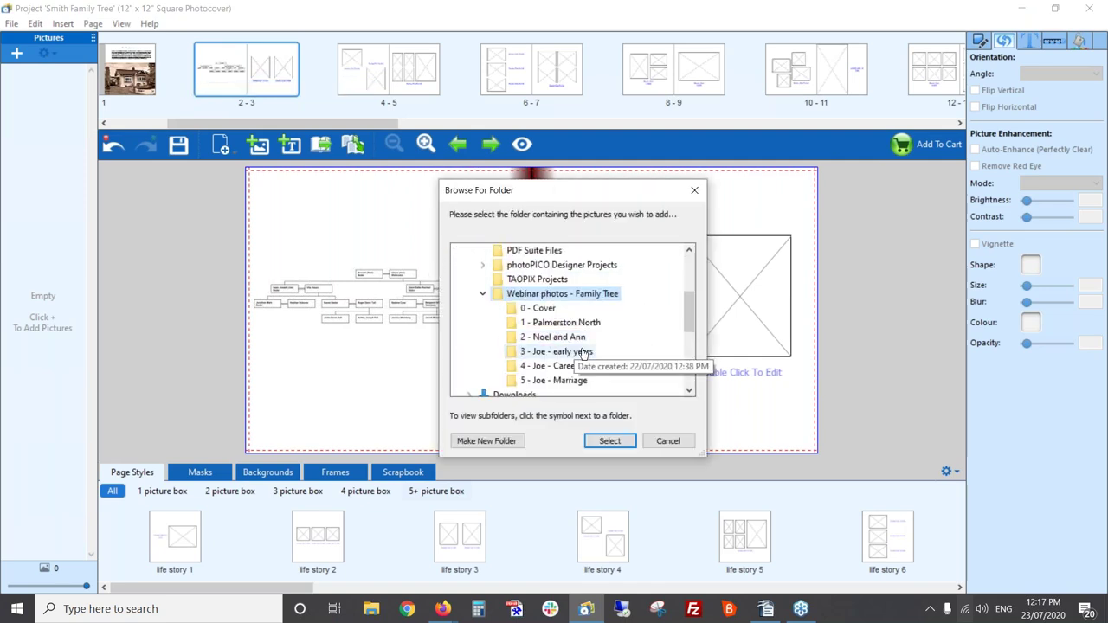
click(578, 340)
click(609, 442)
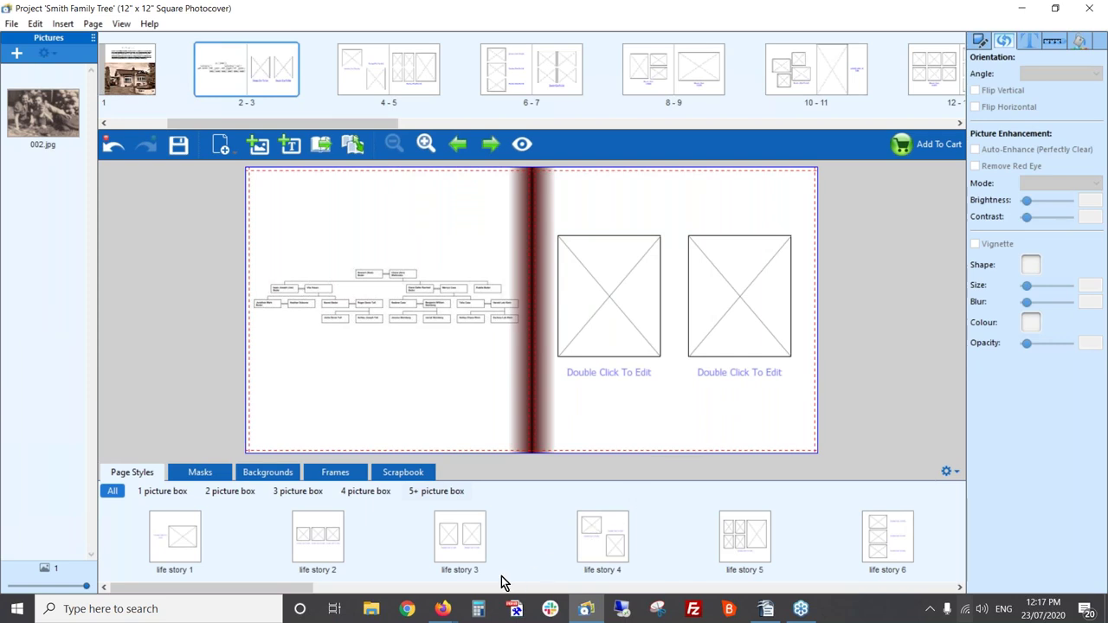
Apply the life story 9 page style to page 3 and place the picture 002.jpg in its picture box
drag(311, 585, 509, 585)
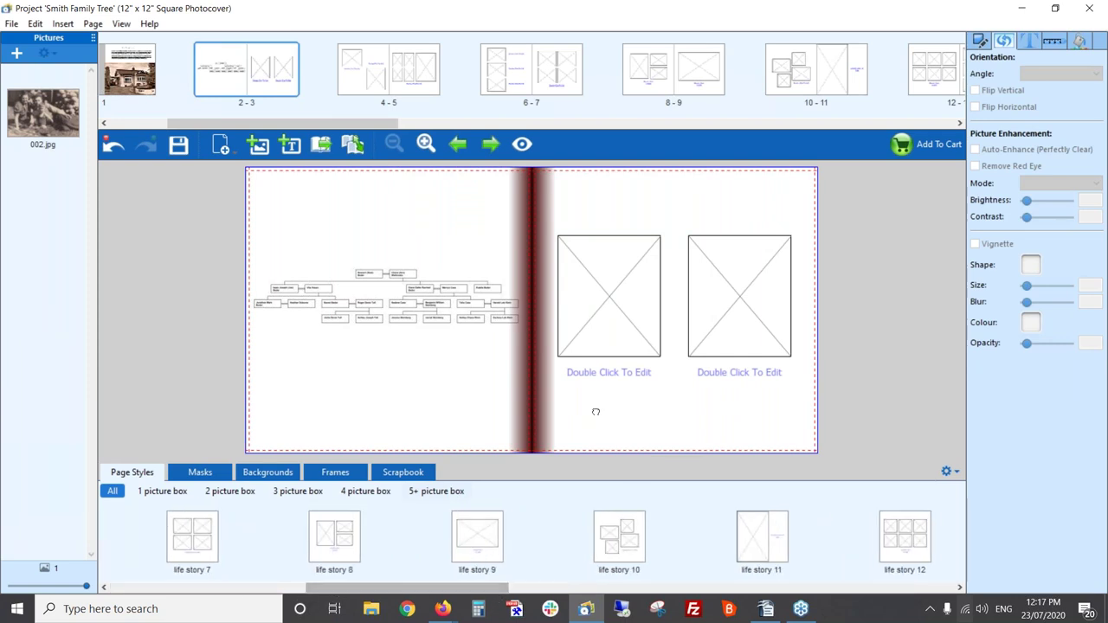
drag(659, 344, 643, 321)
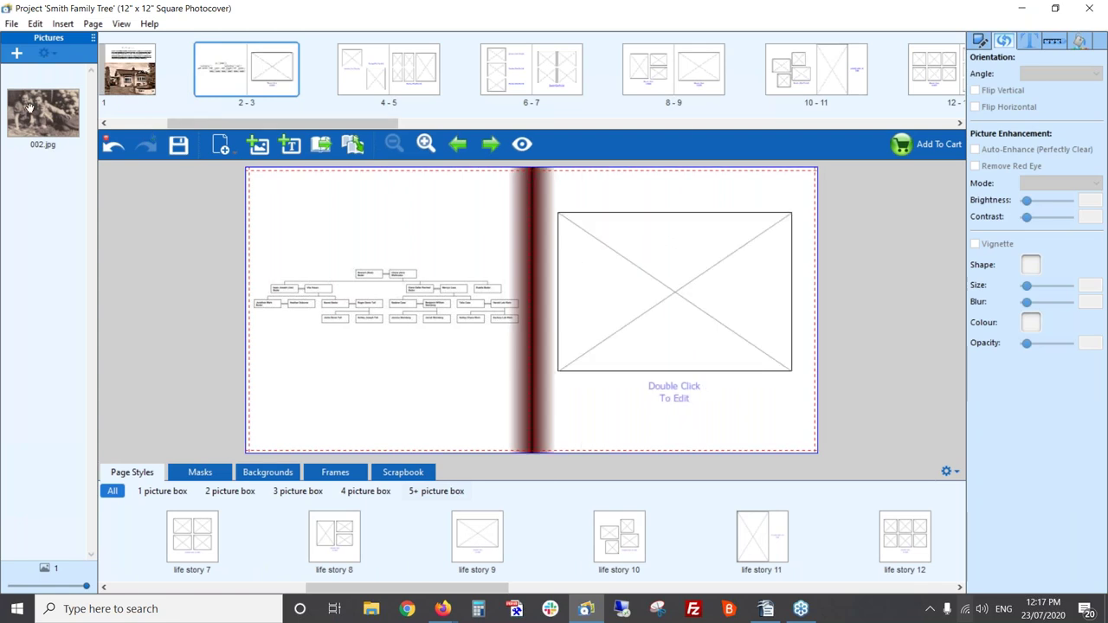
drag(631, 279, 632, 279)
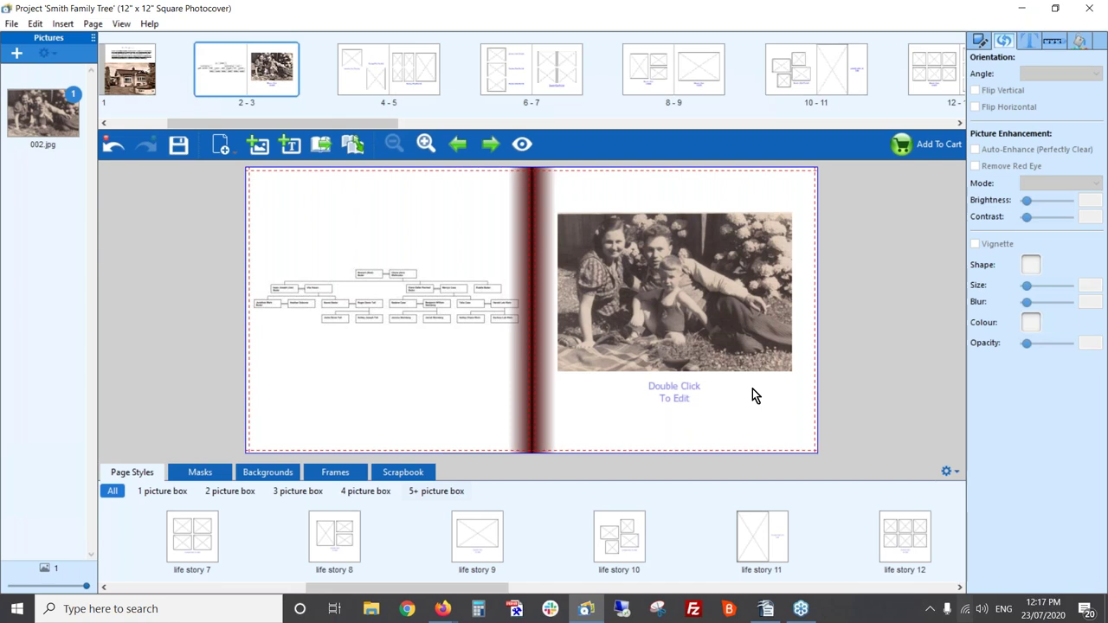
Try the light grey paper and the crumpled beige paper backgrounds on page 3
click(282, 476)
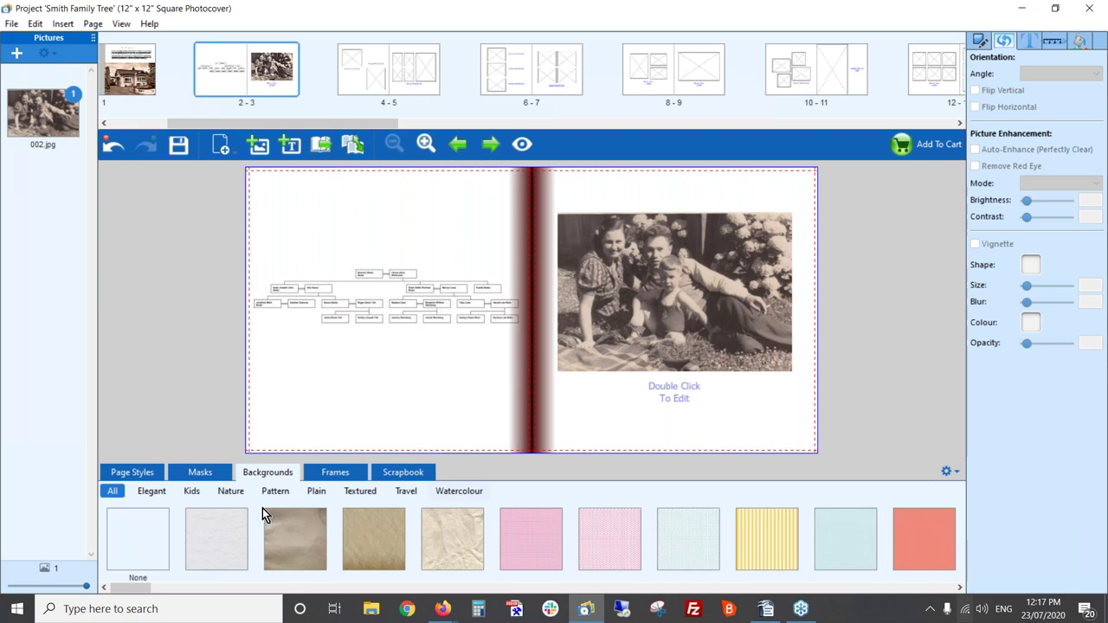
click(607, 419)
drag(607, 419, 620, 407)
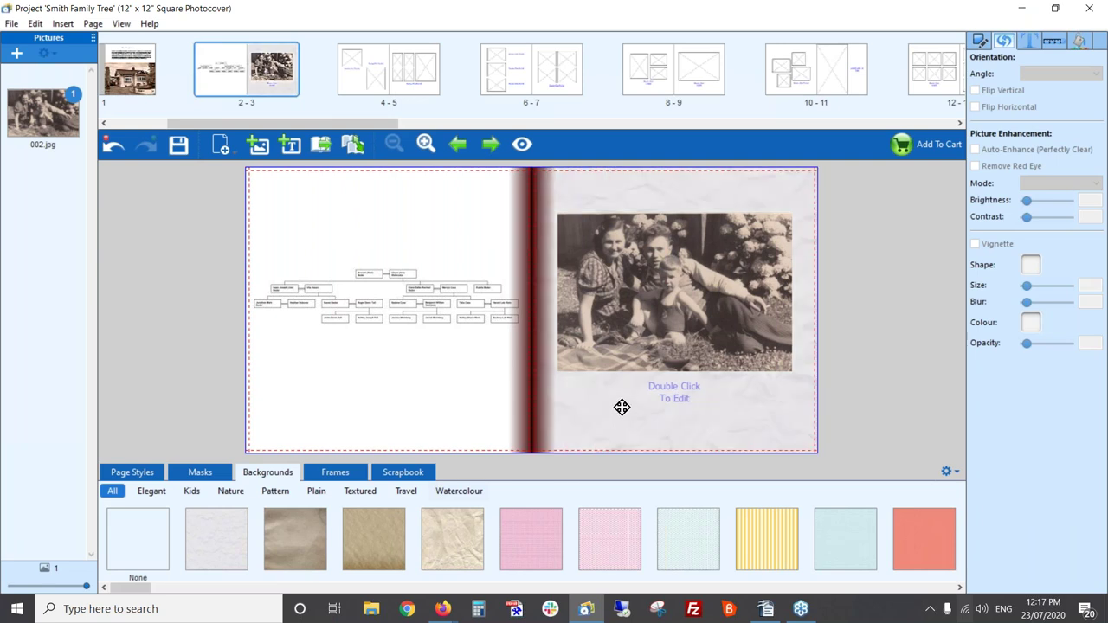
click(617, 398)
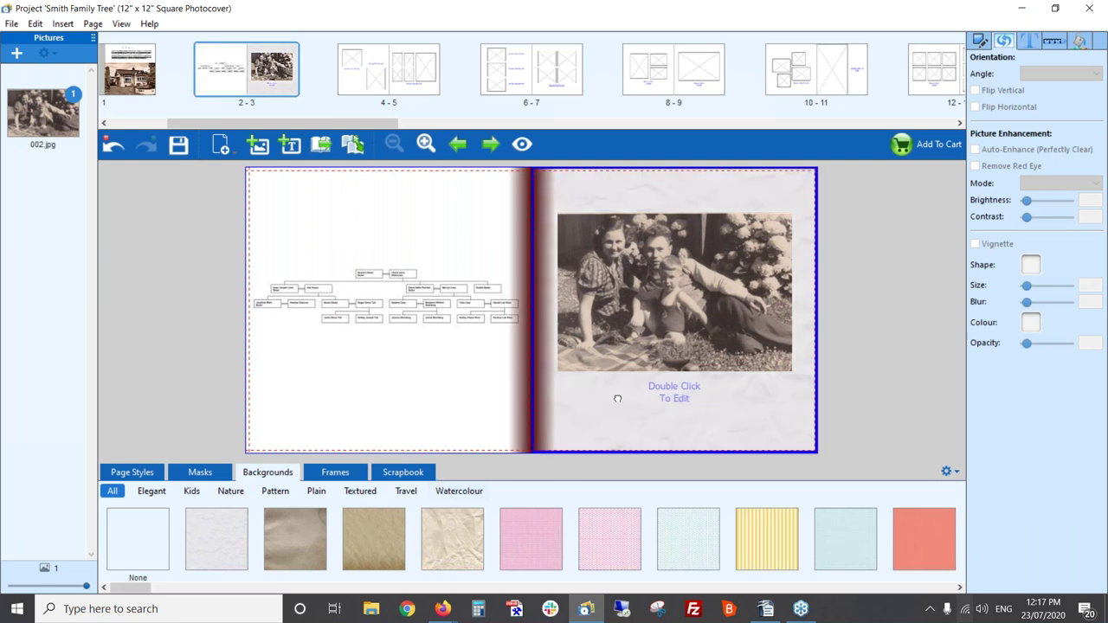
drag(626, 399, 630, 398)
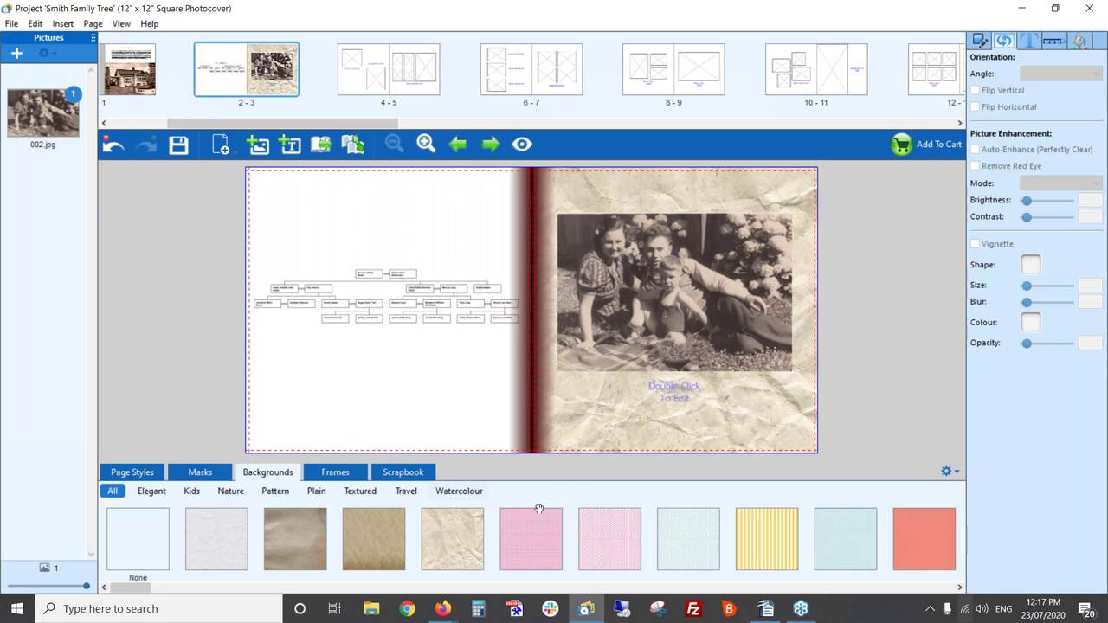
Try a dark grey plain background on page 3, and replace it with the plain cream one
drag(145, 587, 278, 594)
click(316, 491)
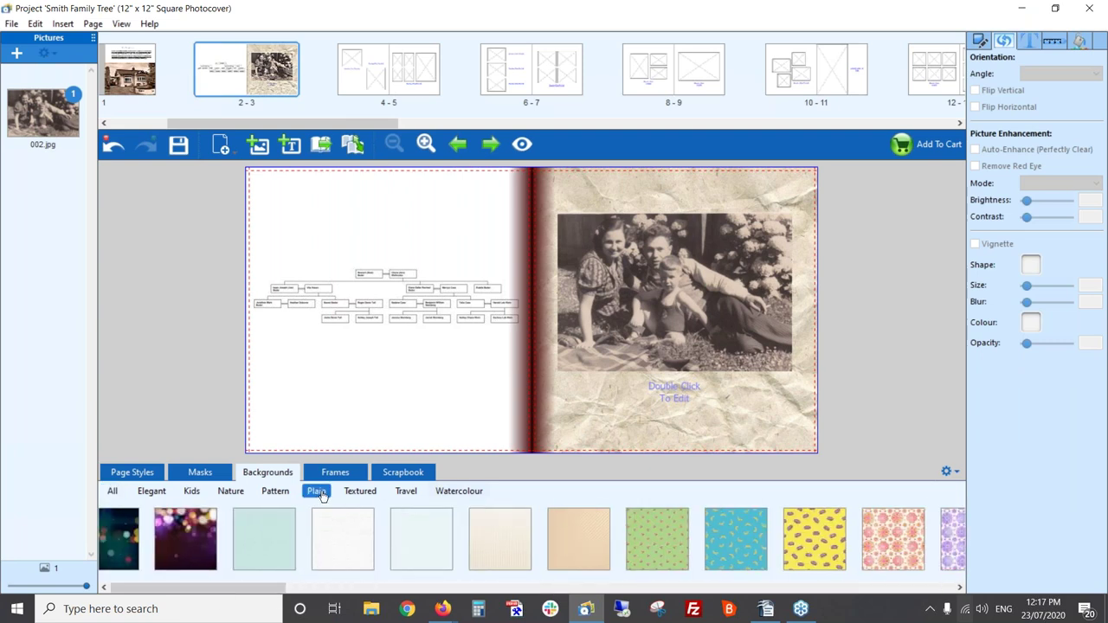
drag(542, 440, 645, 386)
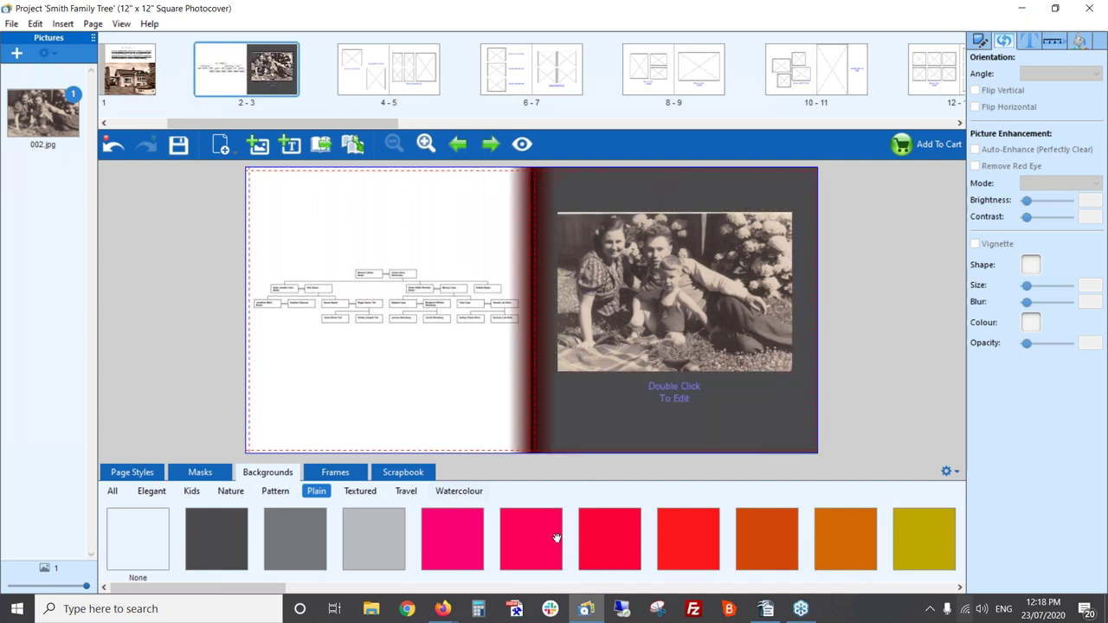
drag(271, 588, 657, 412)
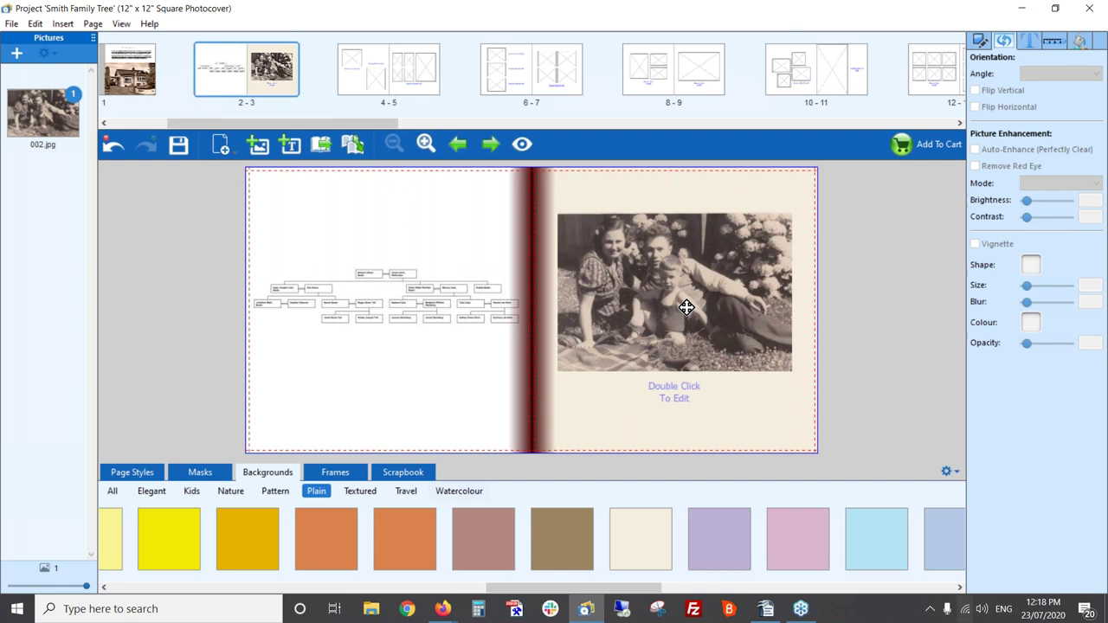
Nudge the photo on page 3 slightly to the right and apply the soft-edged rounded square mask to it
drag(681, 304, 689, 301)
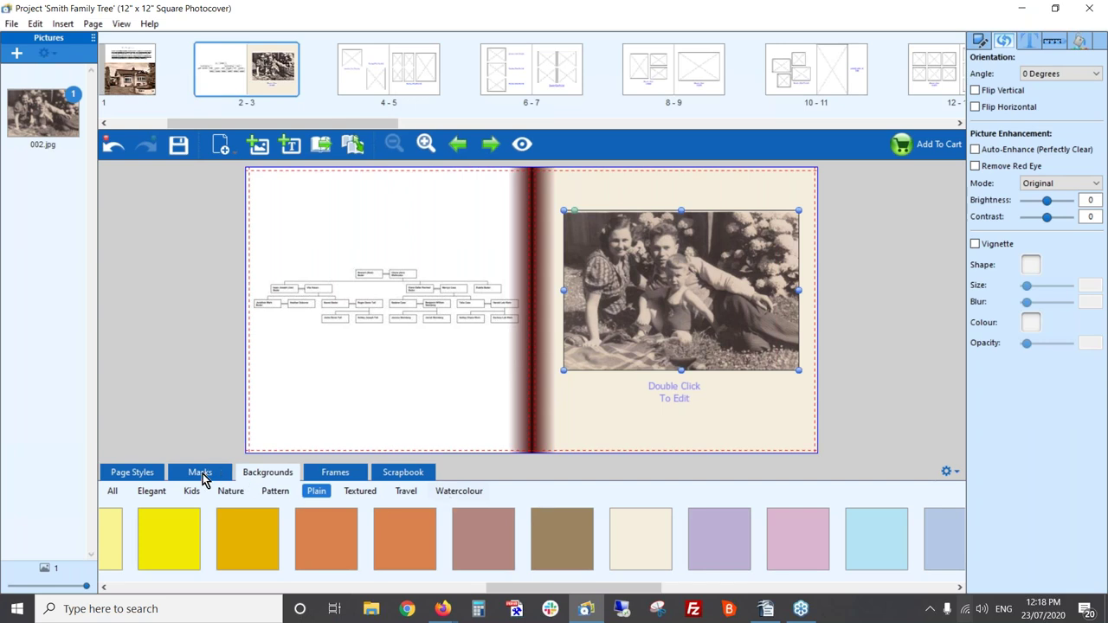
click(200, 474)
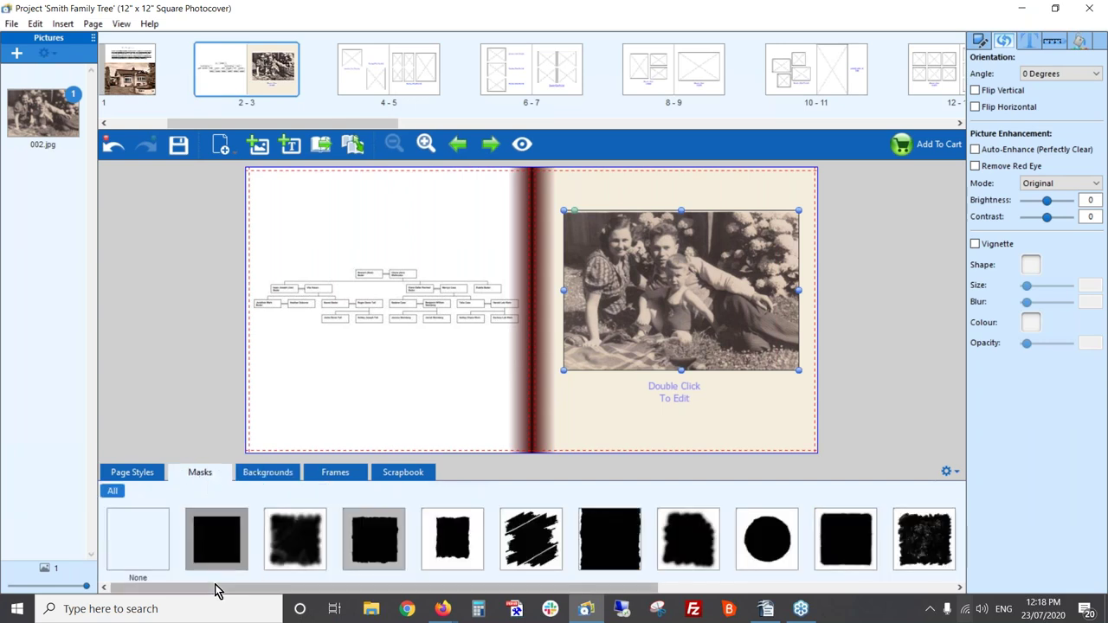
drag(251, 591, 556, 604)
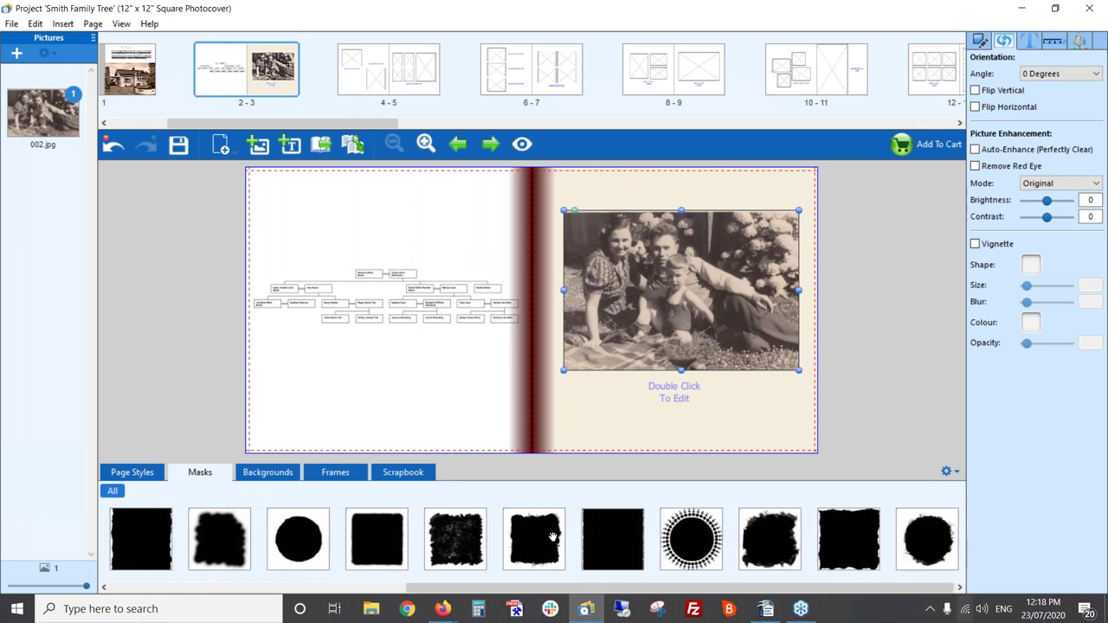
drag(366, 538, 612, 362)
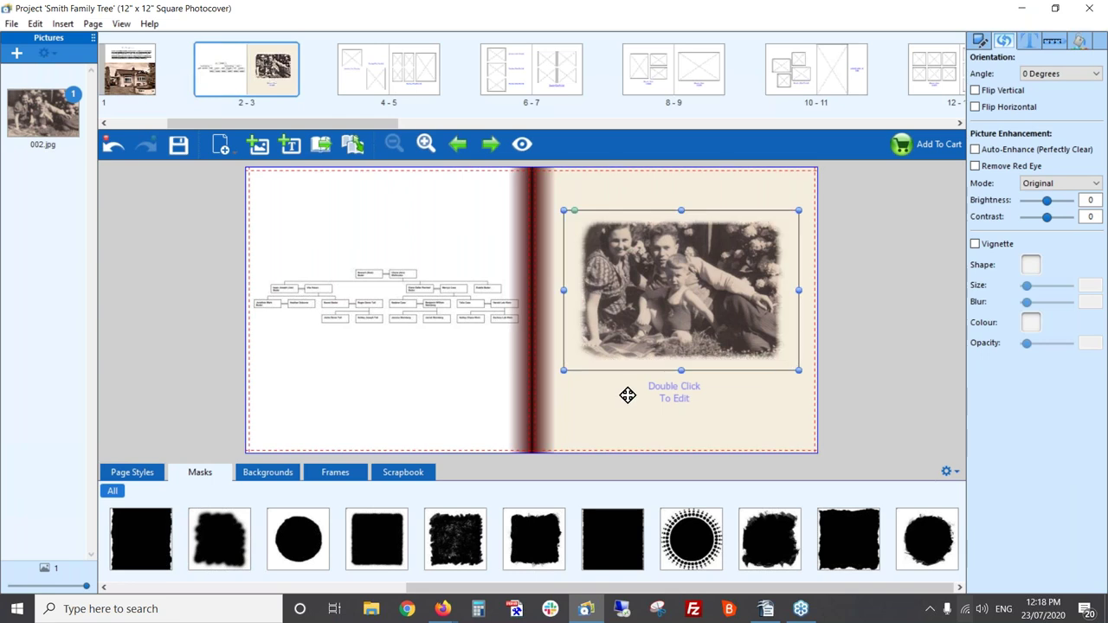
drag(527, 535, 617, 337)
drag(370, 527, 654, 323)
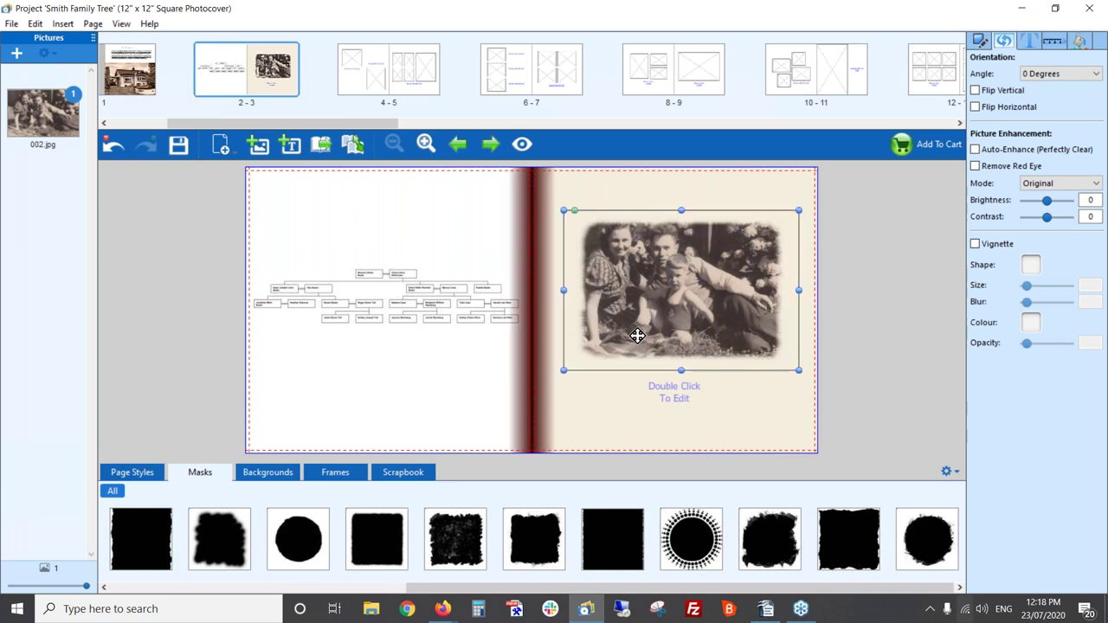
click(698, 411)
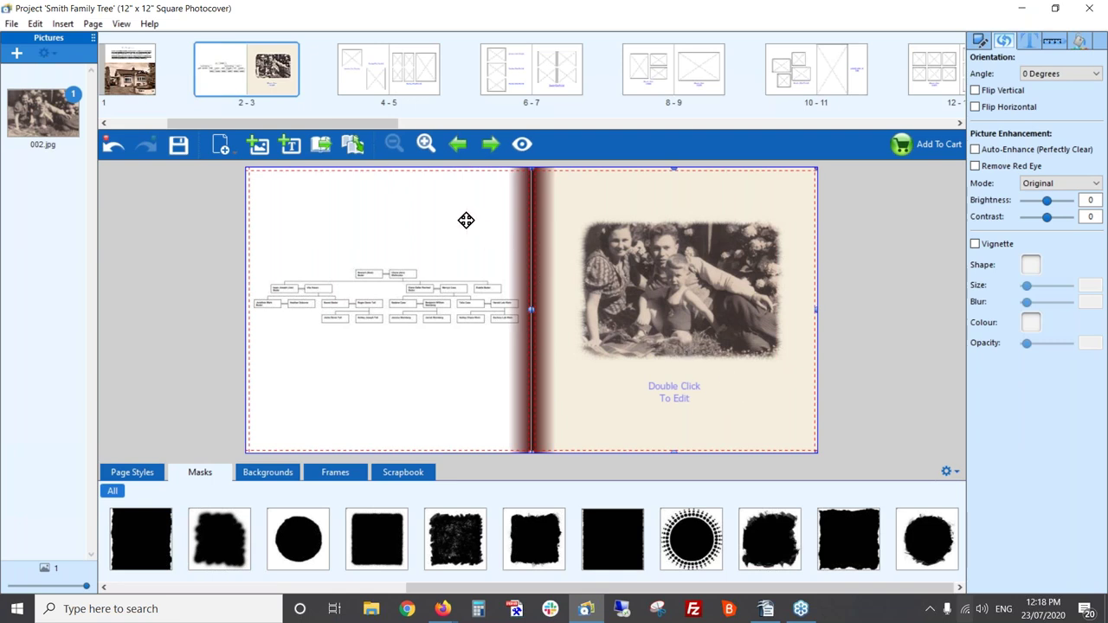
Go to pages 4-5 and add the "early years" subfolder numbered 3 from Webinar photos - Family Tree to the project's pictures
click(488, 145)
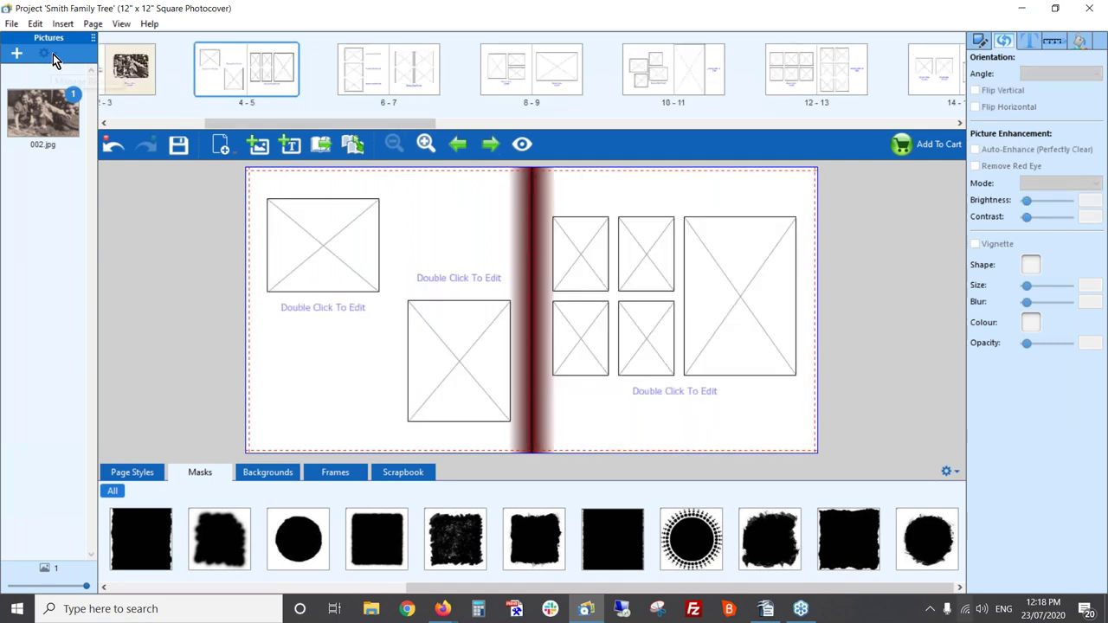
click(52, 53)
click(16, 53)
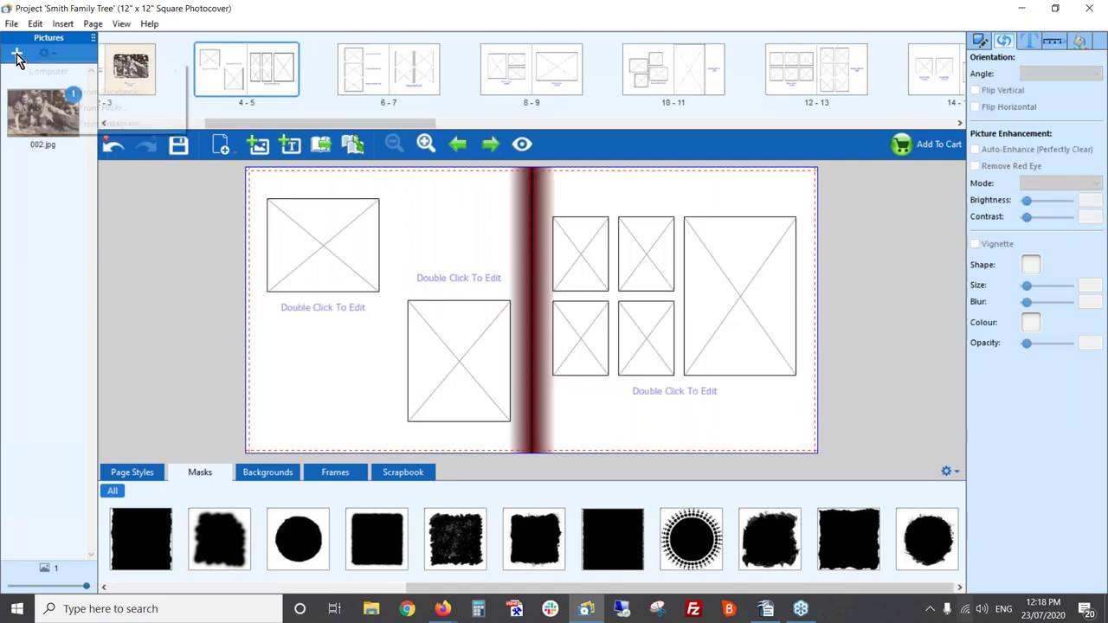
mouse_move(17, 73)
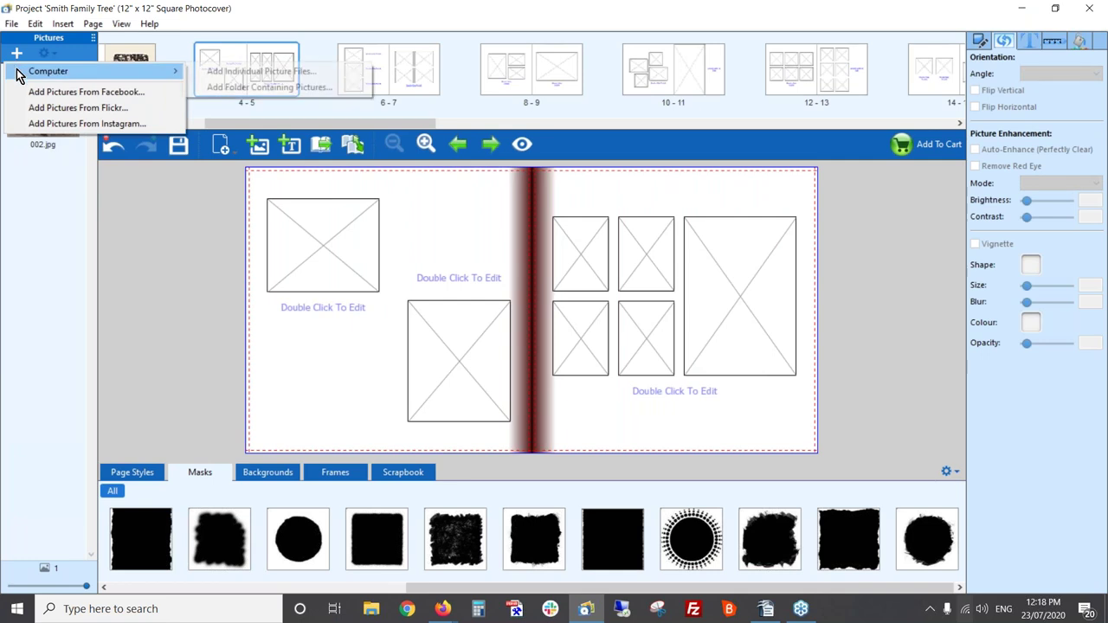
click(247, 88)
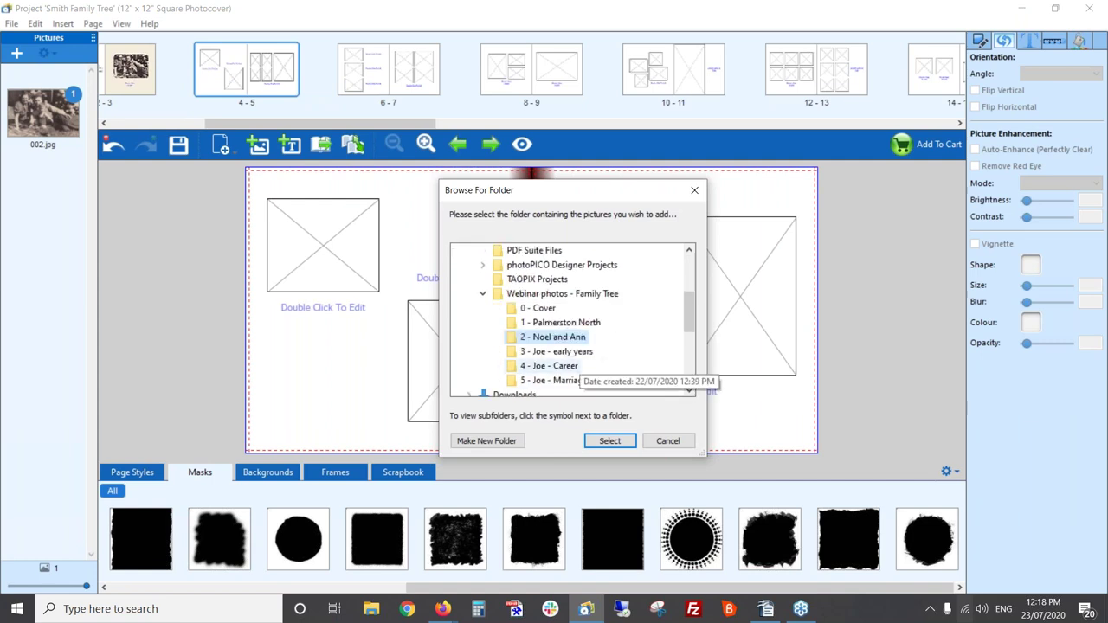
click(558, 353)
click(616, 442)
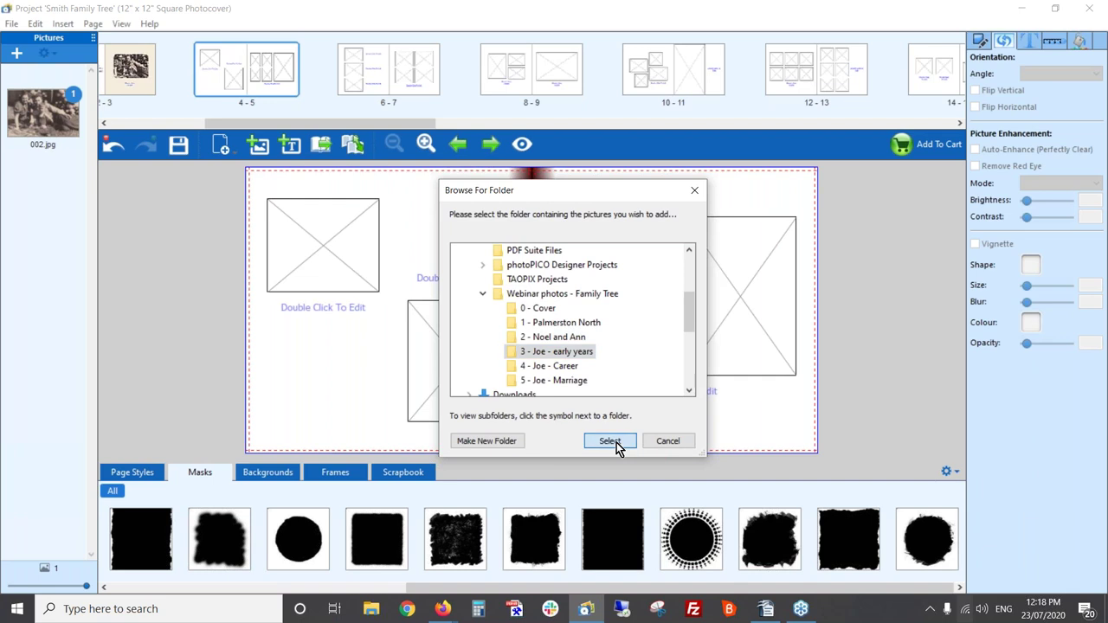
Delete both empty picture boxes from page 4
click(130, 472)
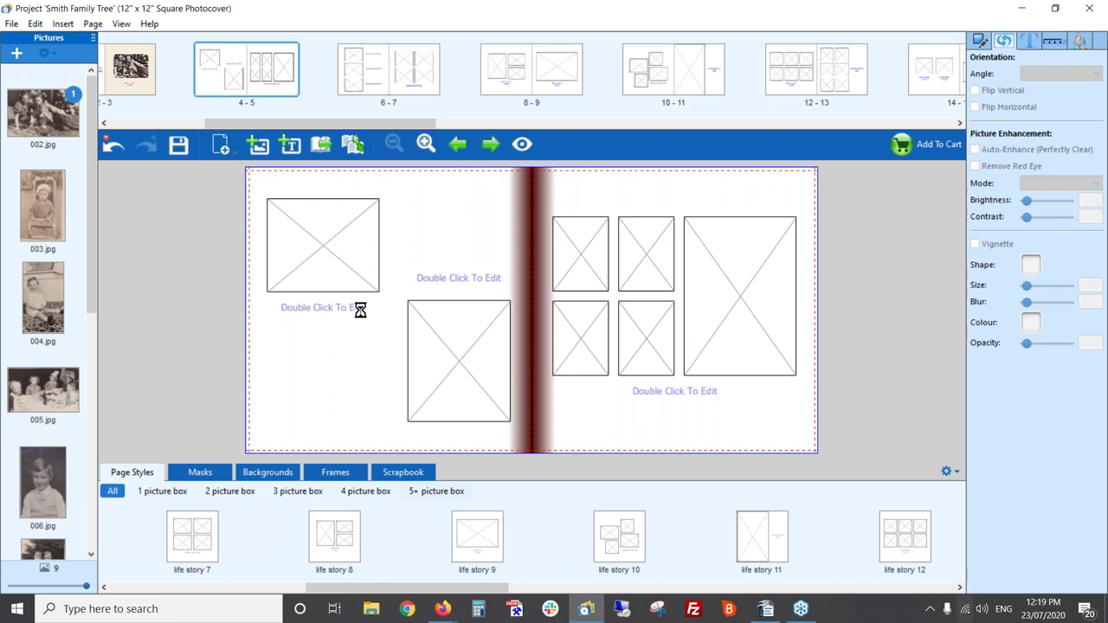
click(444, 331)
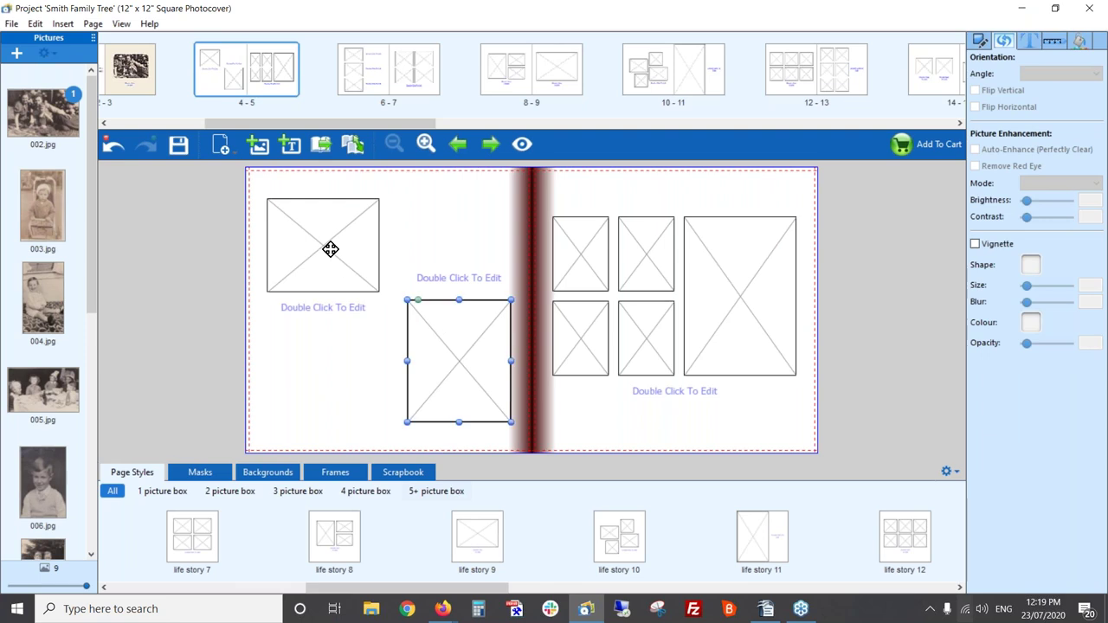
key(Delete)
click(329, 249)
key(Delete)
Place photos 003.jpg, 004.jpg, 006.jpg, 007.jpg and 009.jpg loosely on page 4
click(313, 230)
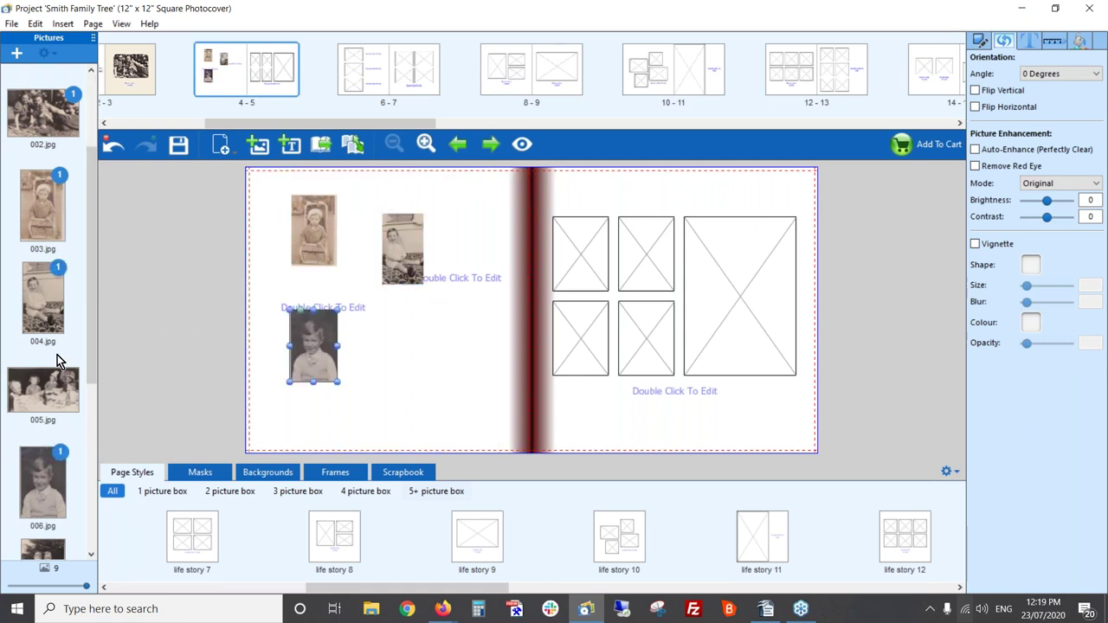
scroll(57, 355, down, 3)
drag(43, 452, 379, 366)
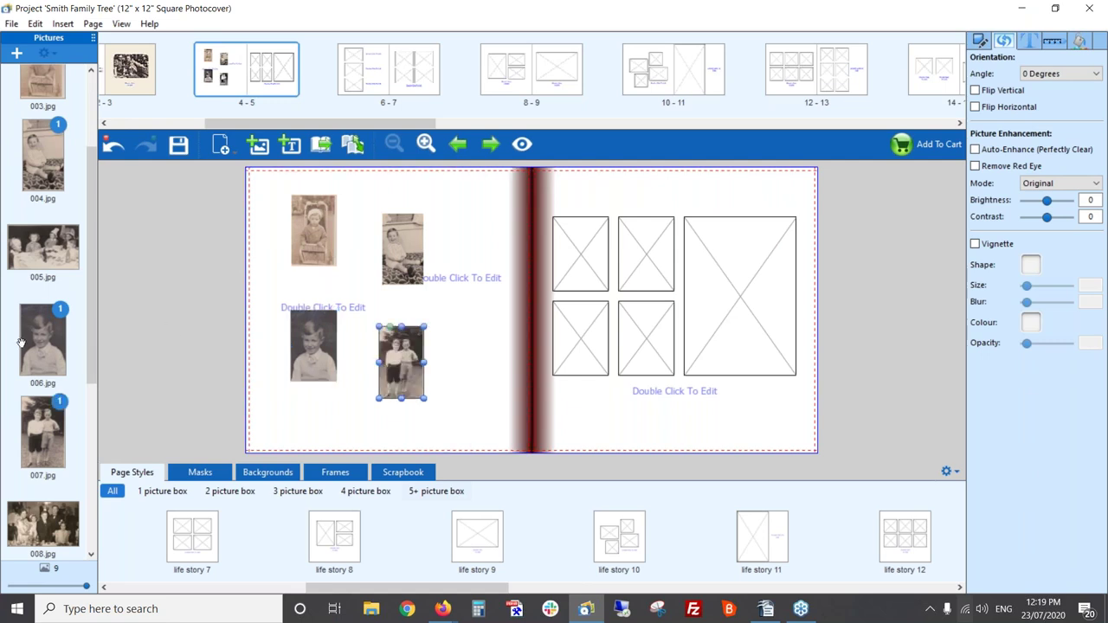
scroll(22, 343, down, 3)
drag(52, 478, 473, 378)
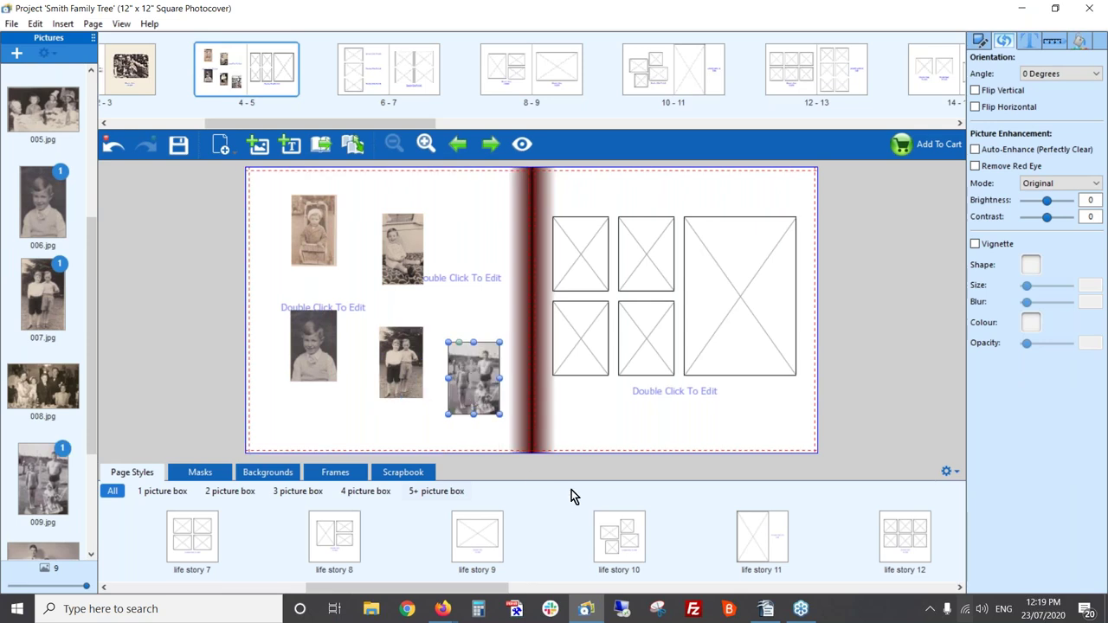
Apply the life story 5 page style to page 4 and caption it with the boy's first name followed by "as a boy."
drag(450, 587, 358, 608)
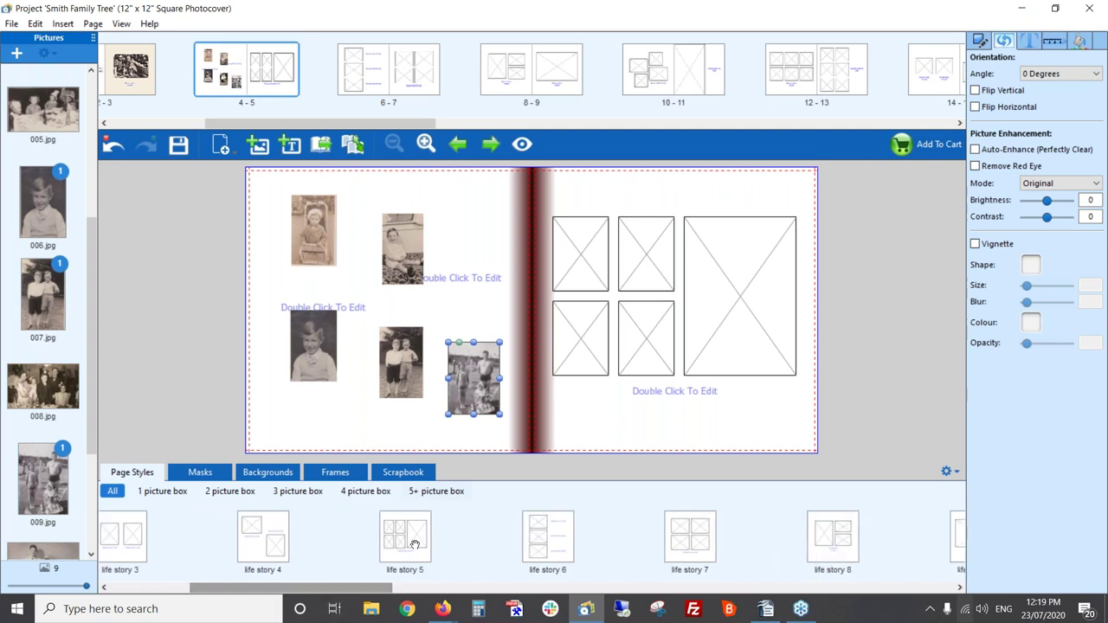
drag(404, 546, 399, 360)
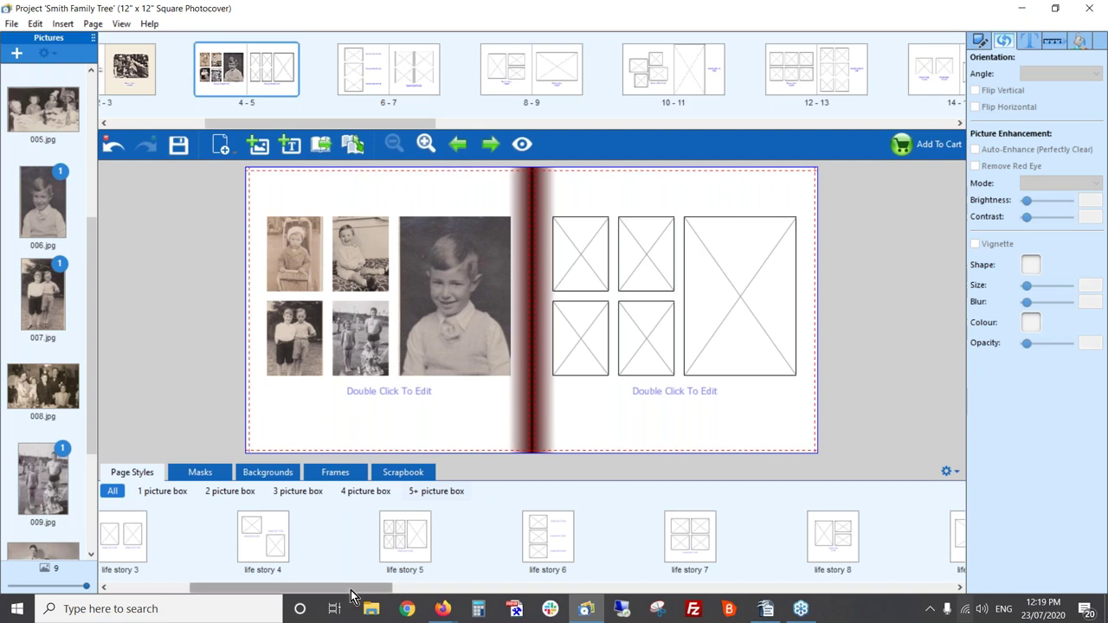
click(369, 396)
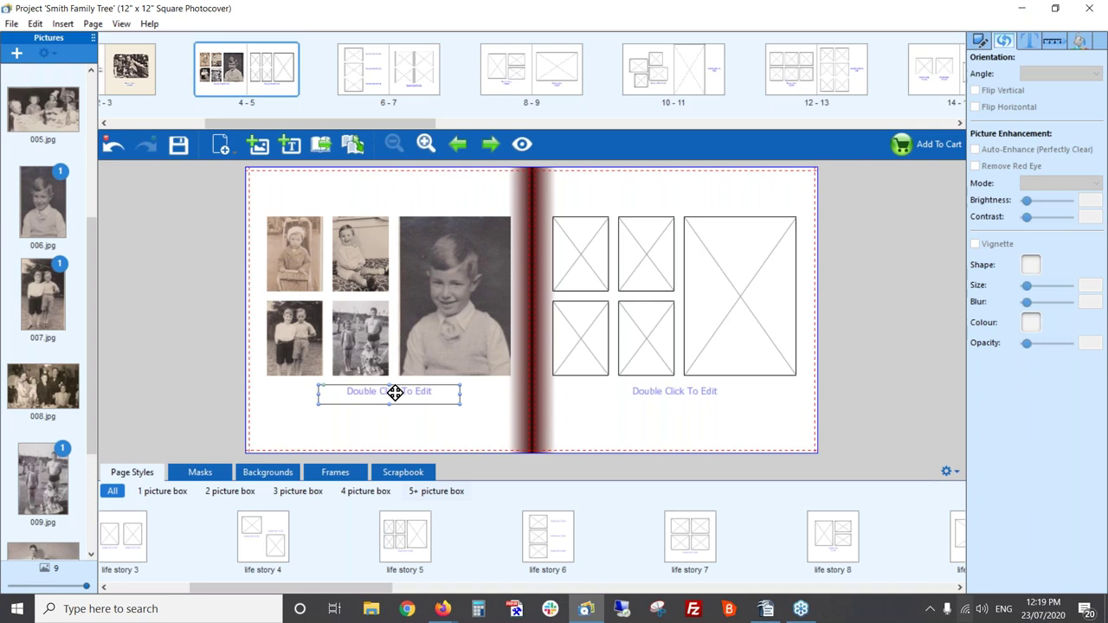
double_click(395, 393)
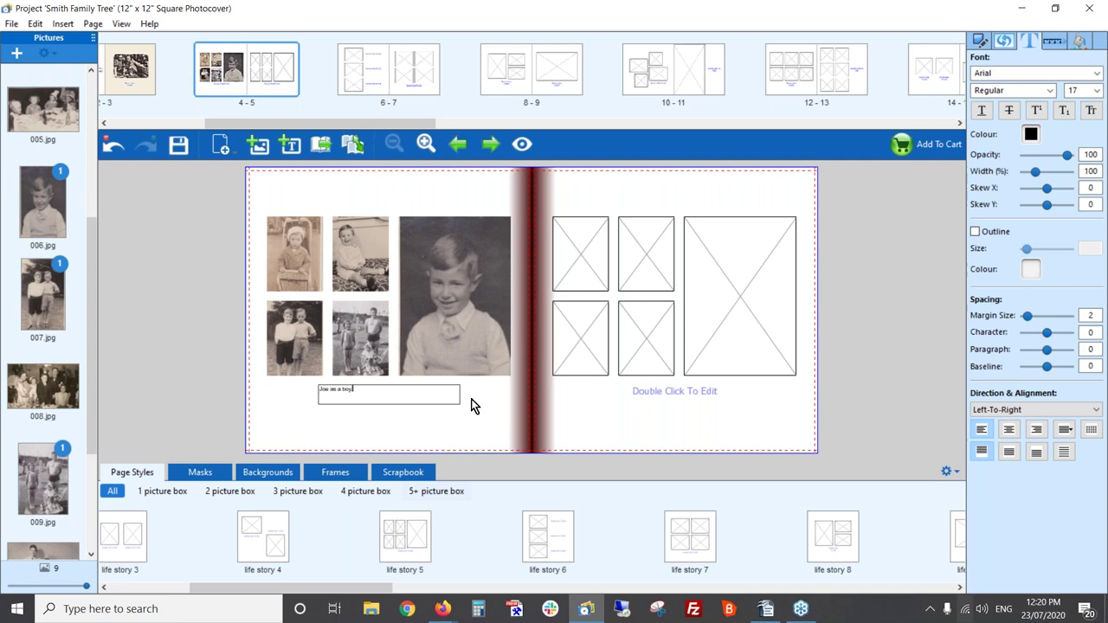
click(409, 431)
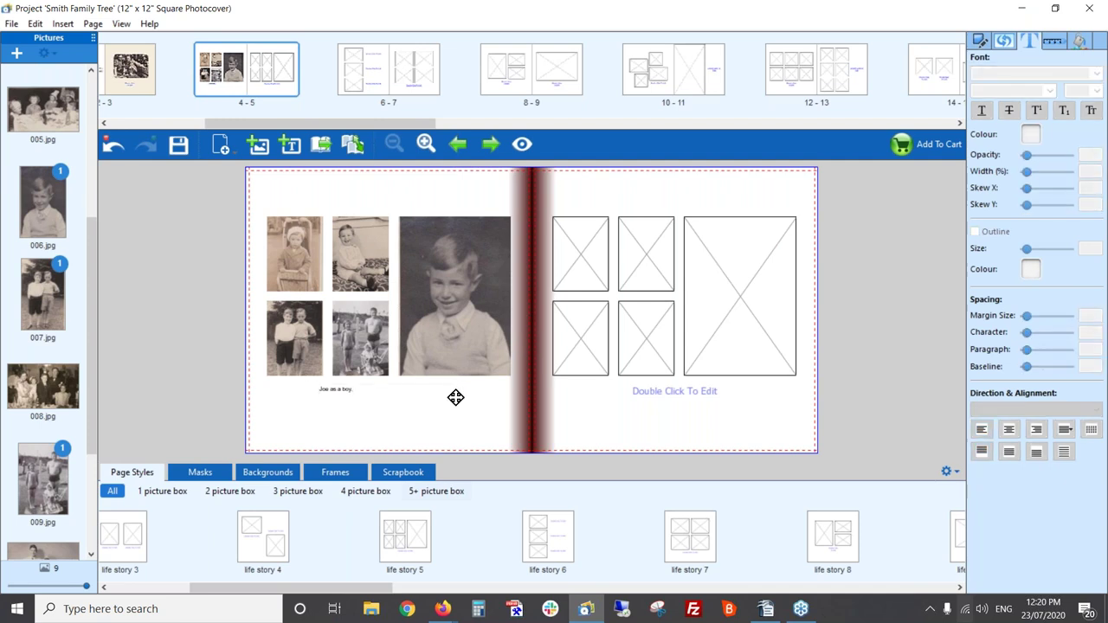
Apply the thin white shadow frame to the four small photos on page 4 and the Polaroid-style frame to the large portrait
click(335, 474)
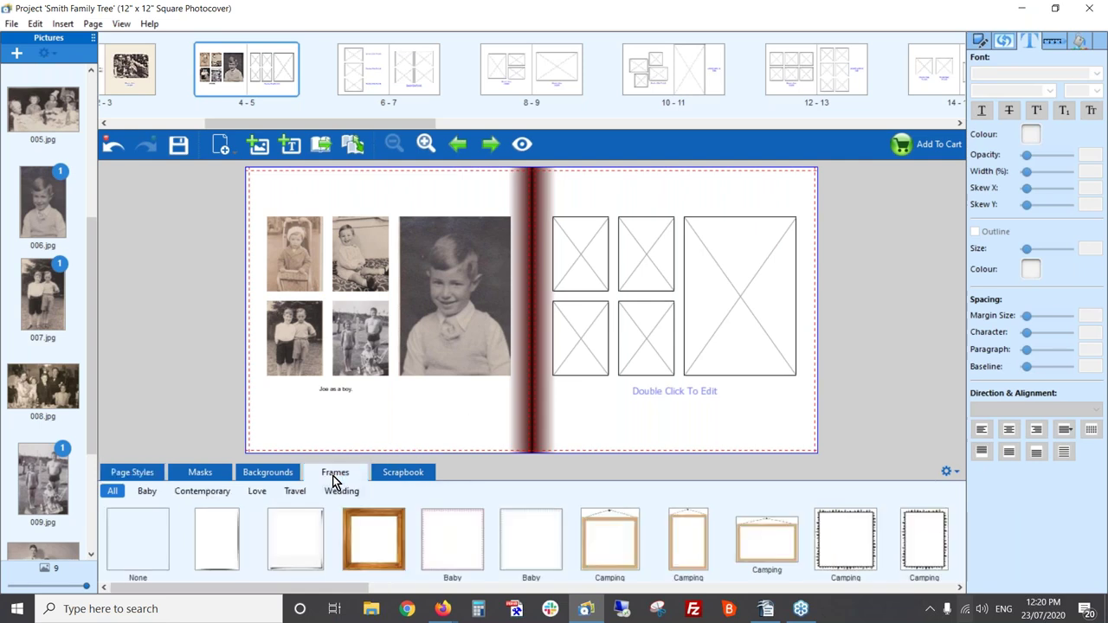
click(299, 259)
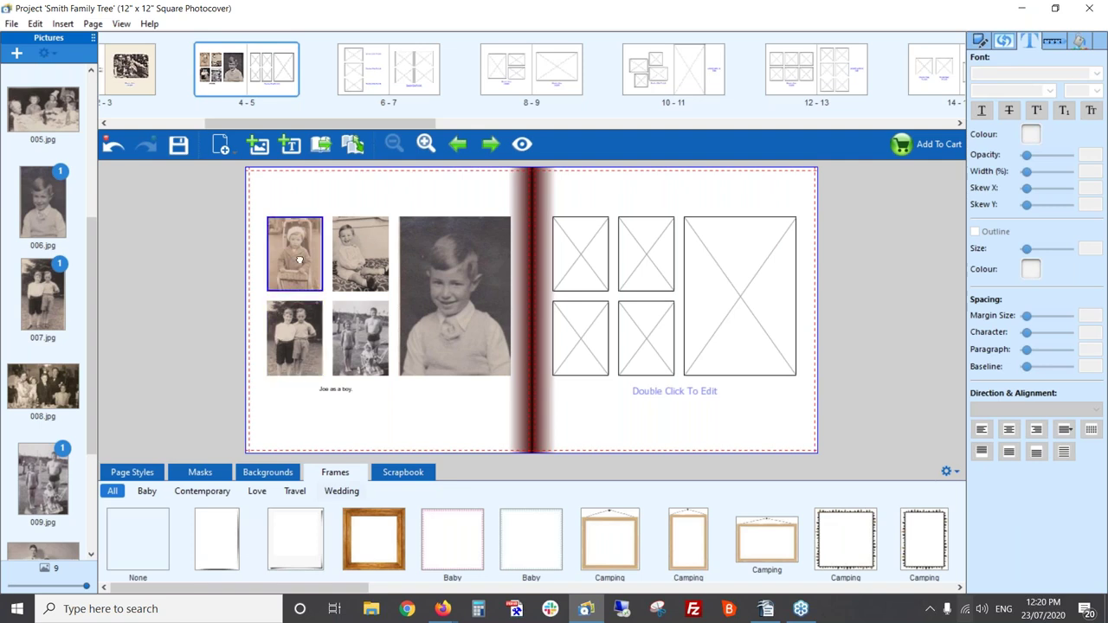
click(308, 361)
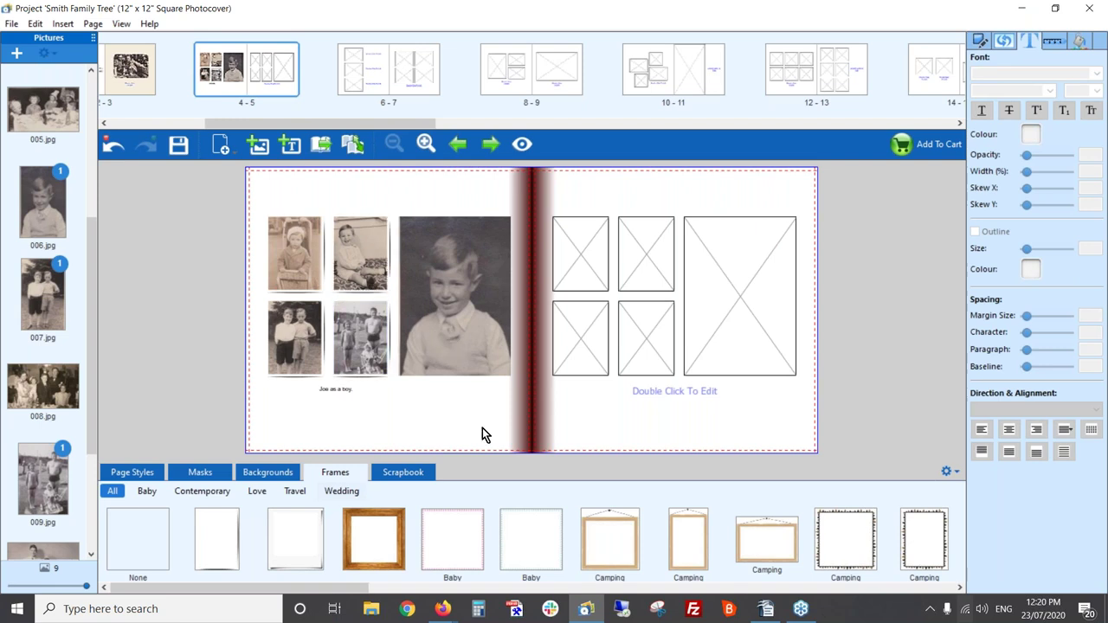
drag(298, 541, 460, 298)
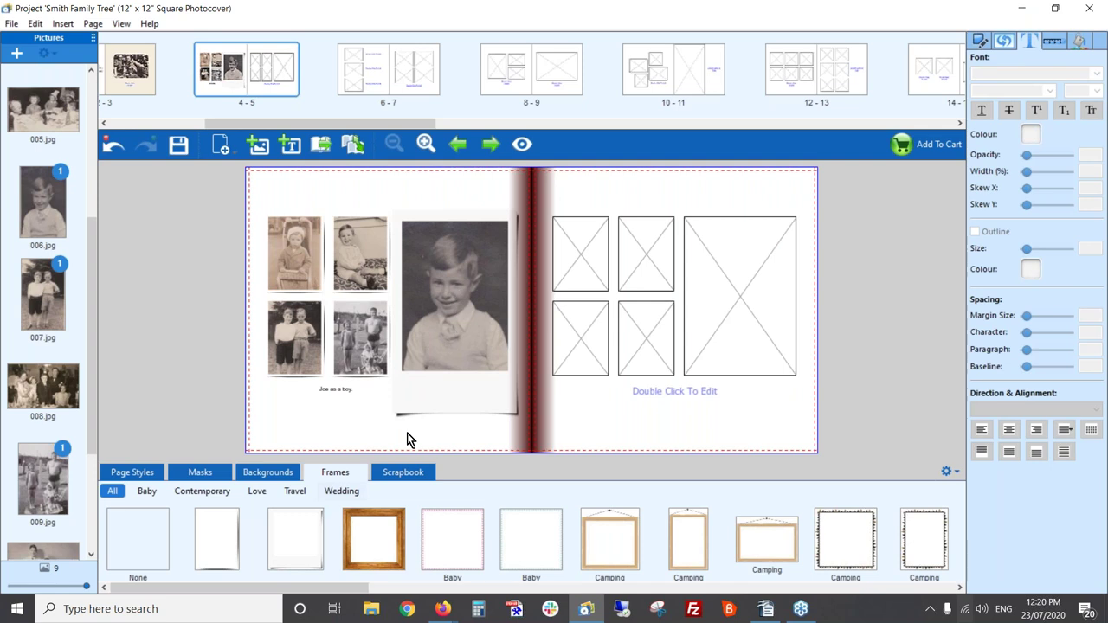
Move the page 4 caption onto the blank lower strip of the large portrait's Polaroid-style frame
click(338, 393)
drag(339, 393, 442, 390)
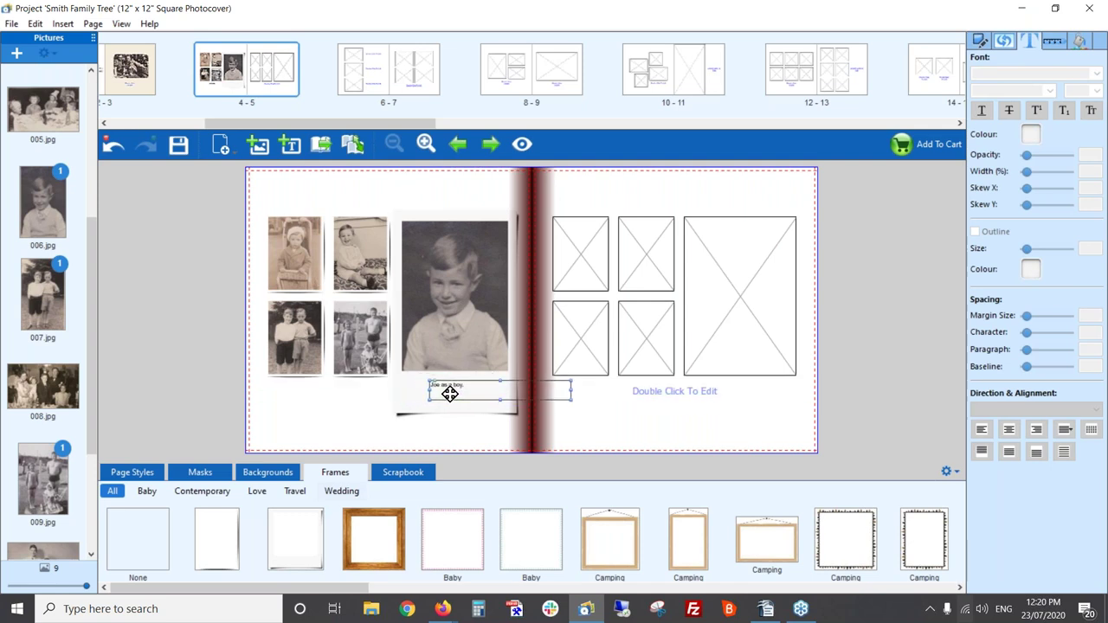
click(295, 422)
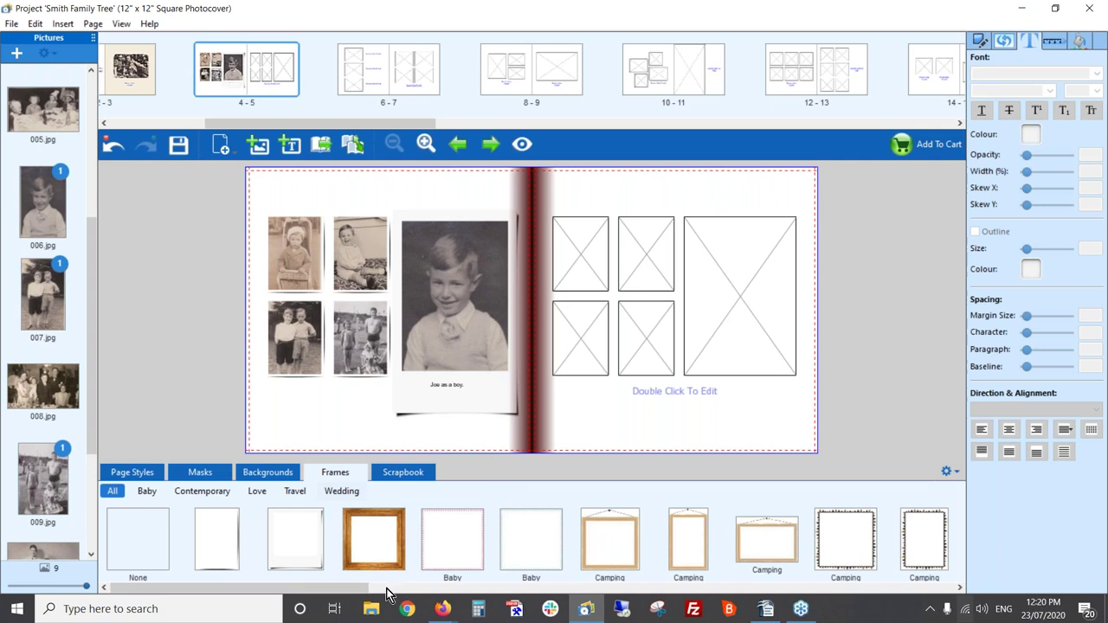
drag(363, 589, 951, 602)
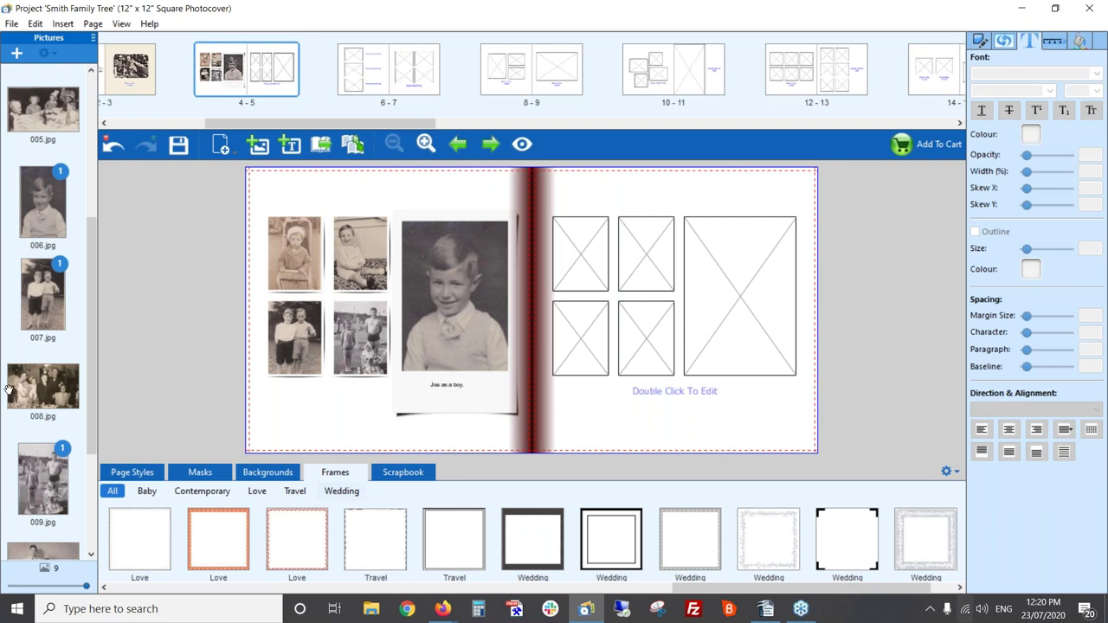
Delete the large box and the lower small box beside it on page 5, and place photos 008.jpg and 010.jpg there
click(705, 282)
key(Delete)
click(651, 339)
key(Delete)
click(722, 253)
drag(610, 313, 598, 326)
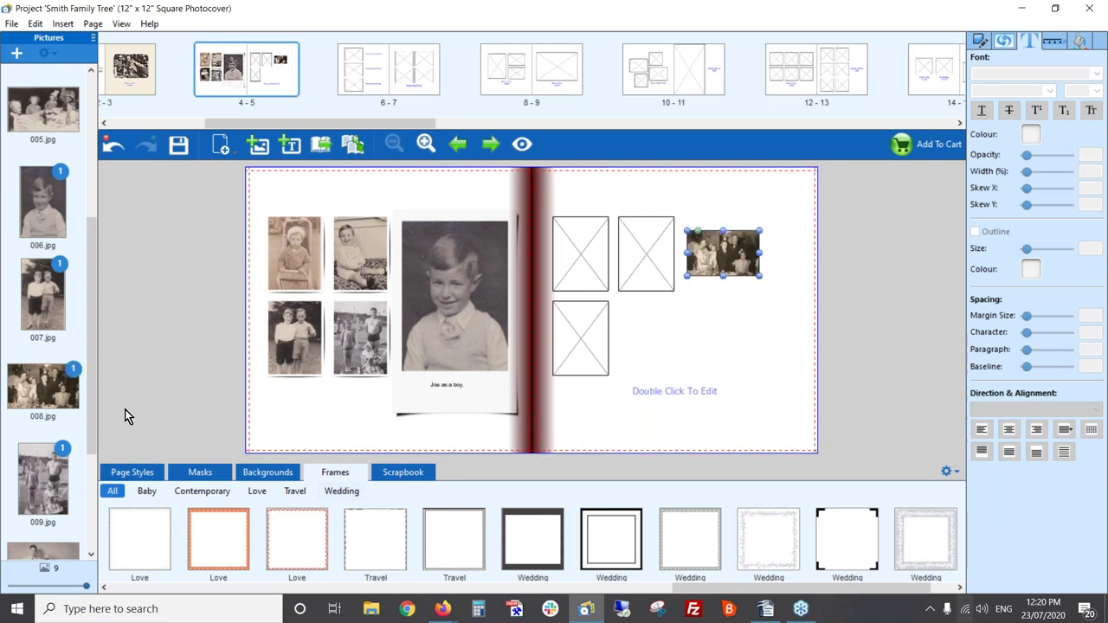
scroll(39, 394, down, 3)
drag(39, 388, 694, 357)
Apply the life story 1 page style to page 5
click(142, 474)
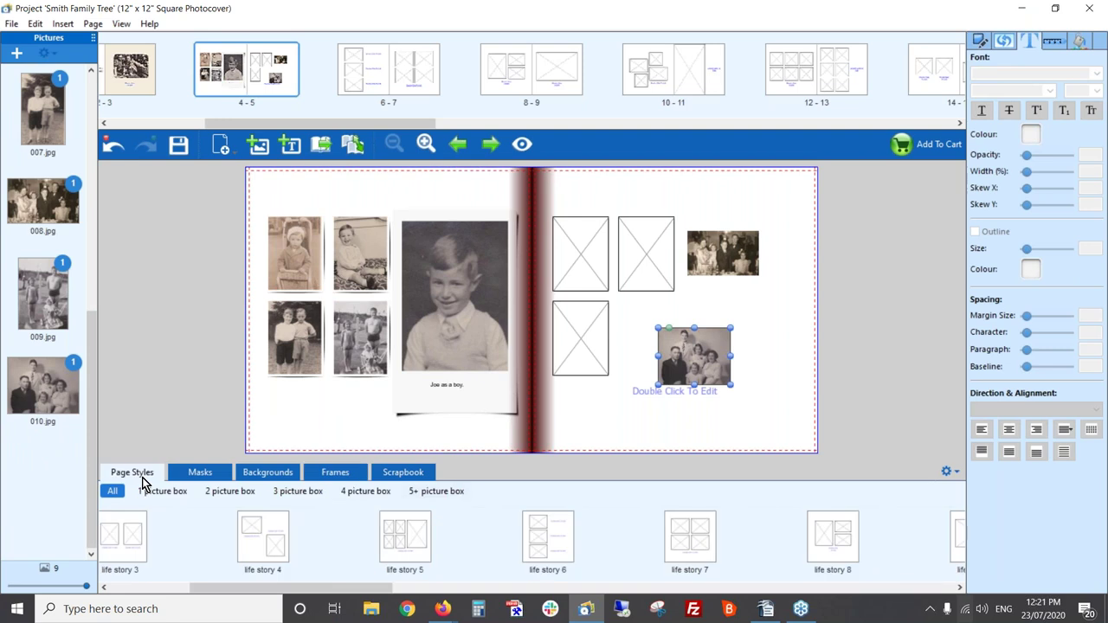
drag(351, 588, 233, 592)
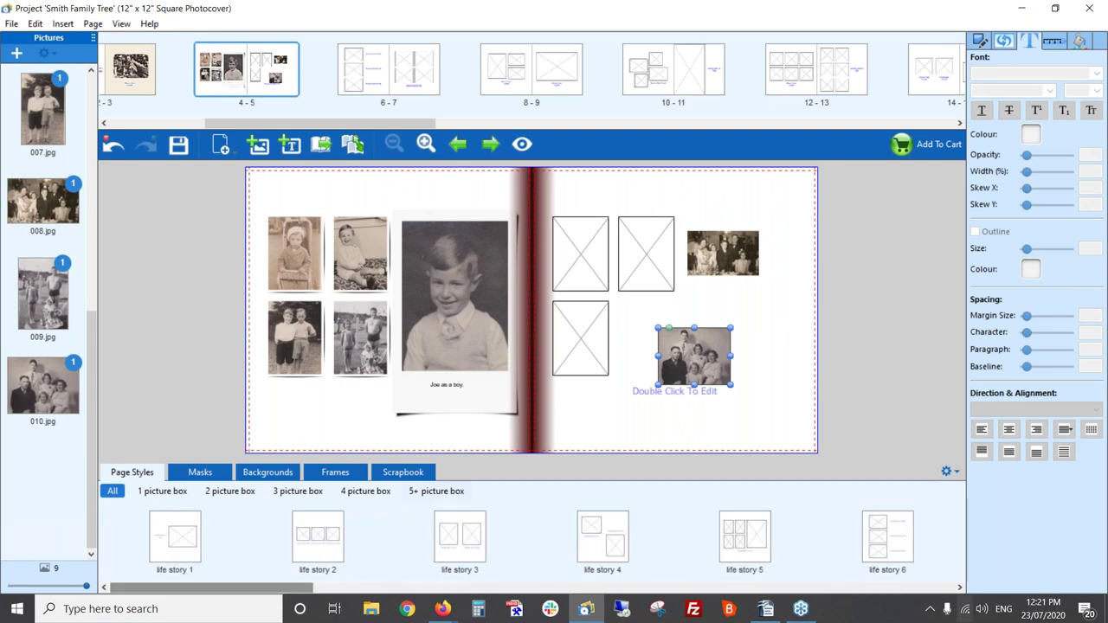
click(640, 359)
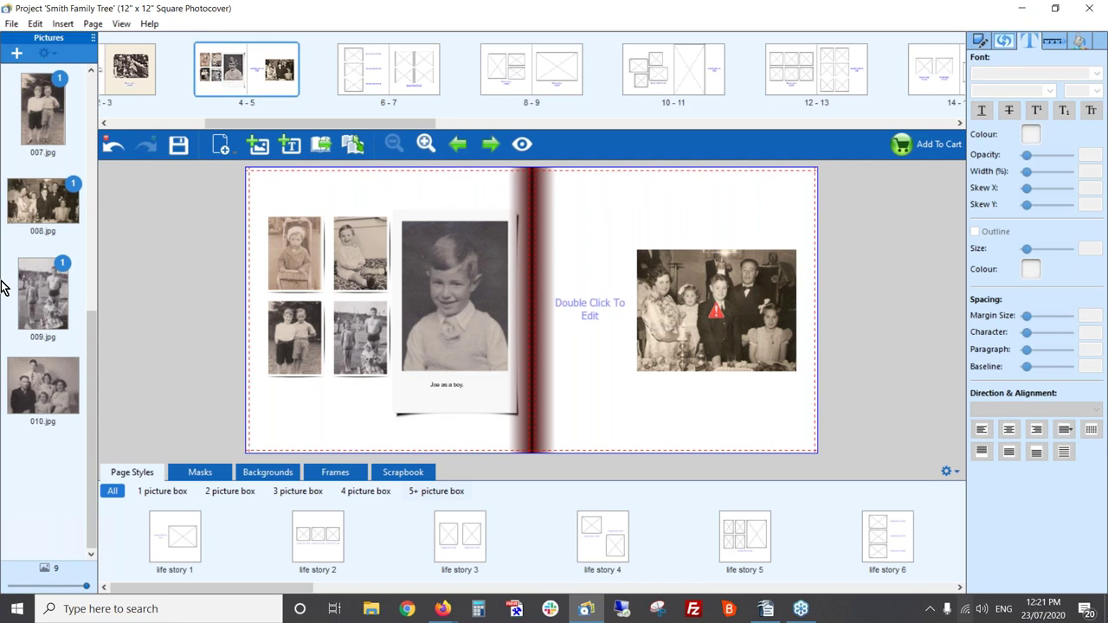
Replace the photo on page 5 with 005.jpg and move its box to the upper part of the page
scroll(42, 289, up, 3)
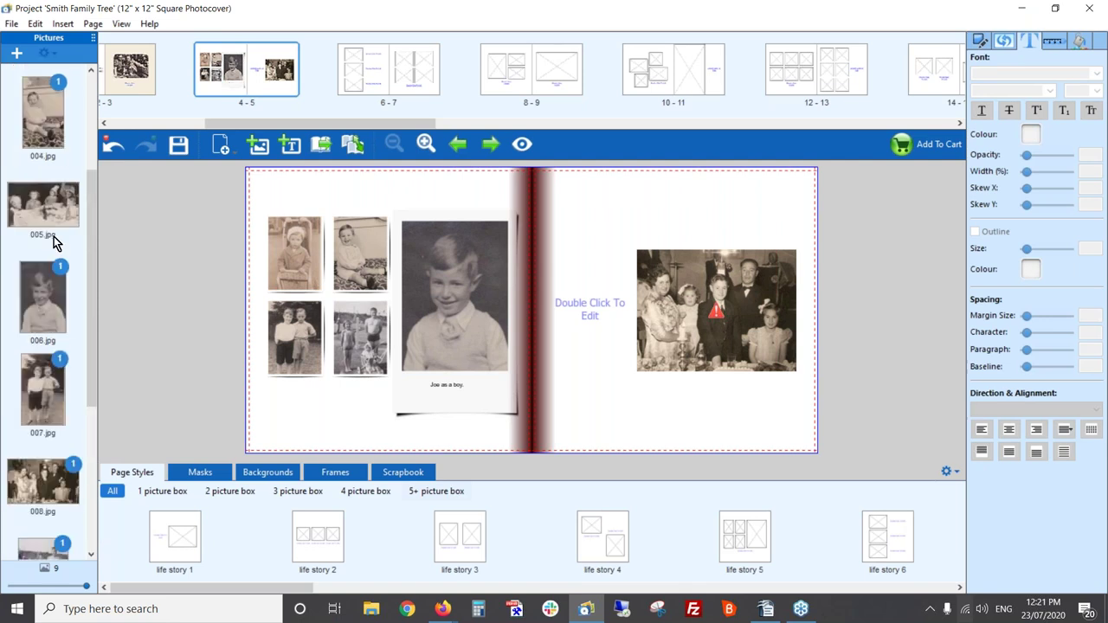
drag(735, 305, 690, 248)
click(717, 306)
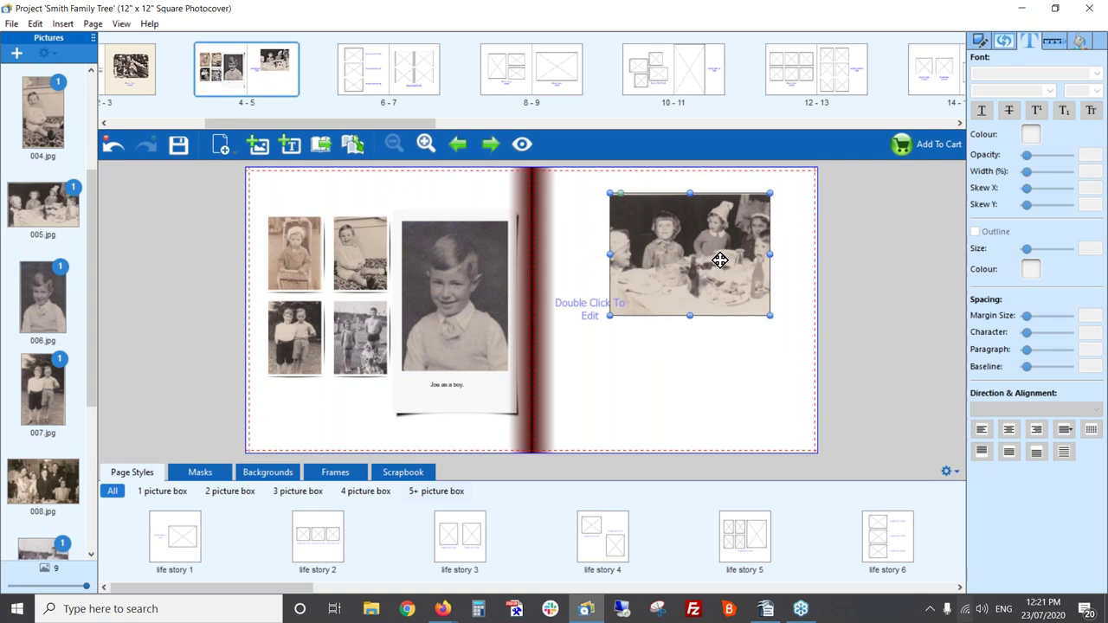
Duplicate the party photo box on page 5 and align the copy directly beneath the original
key(ctrl+c)
key(ctrl+v)
drag(355, 229, 673, 356)
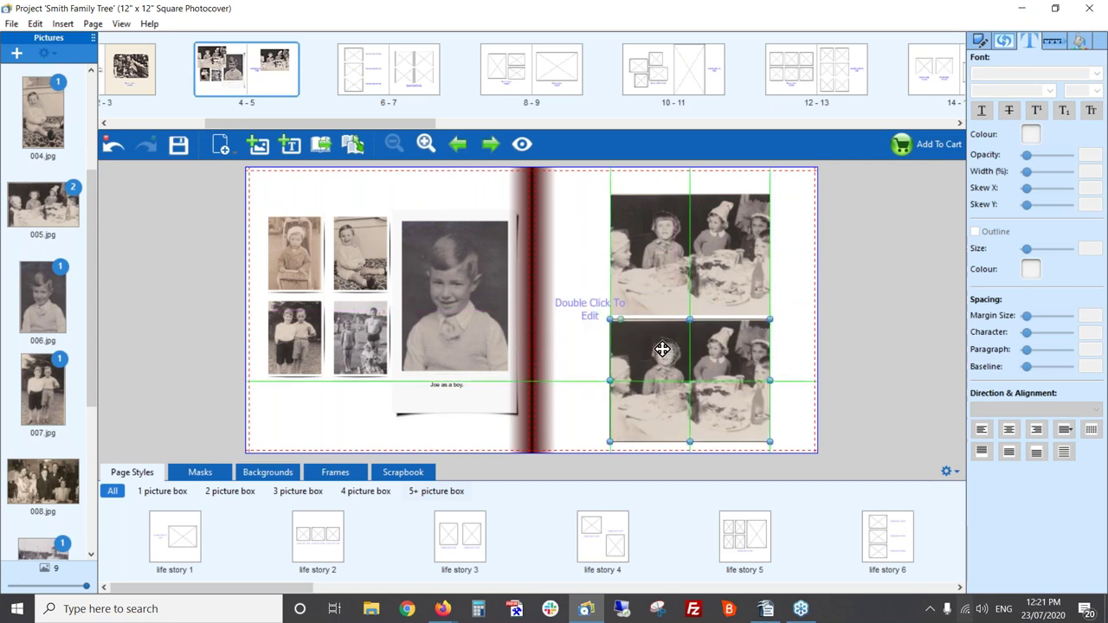
Swap the lower photo on page 5 for 010.jpg and shift both photos slightly upward, leaving a gap between them
scroll(48, 442, down, 3)
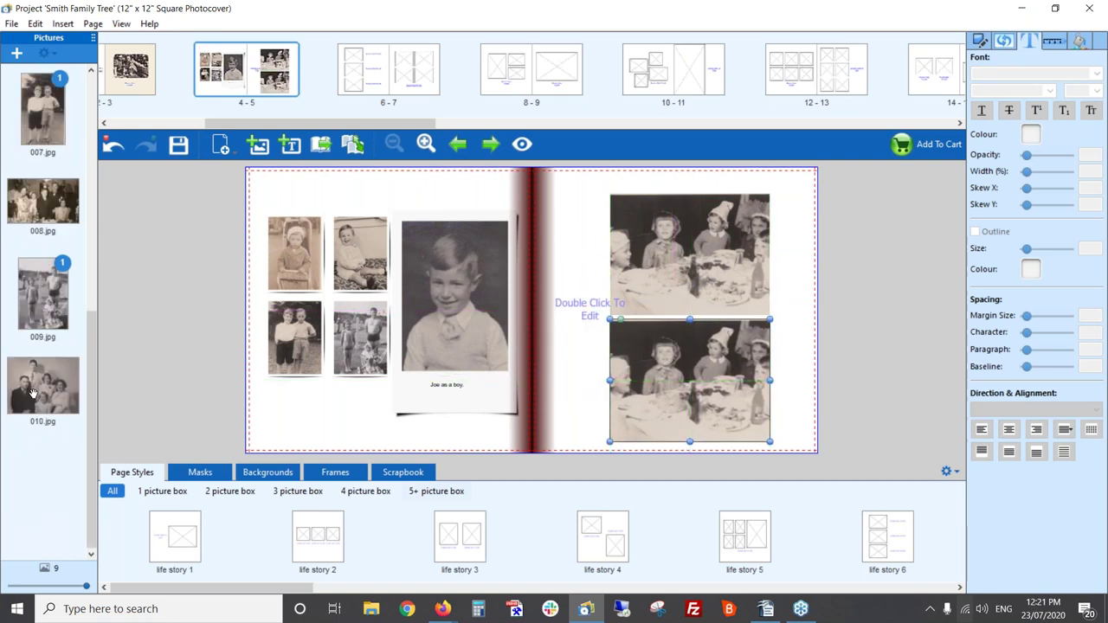
drag(32, 394, 376, 392)
drag(532, 394, 707, 383)
drag(686, 259, 687, 245)
click(672, 358)
drag(672, 358, 671, 353)
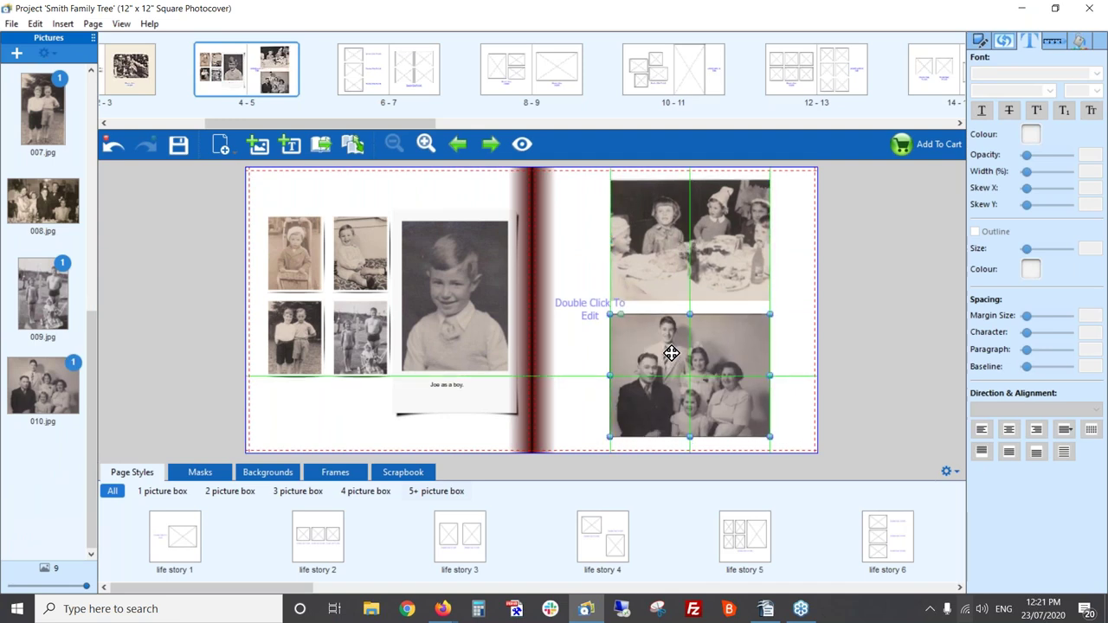
click(584, 348)
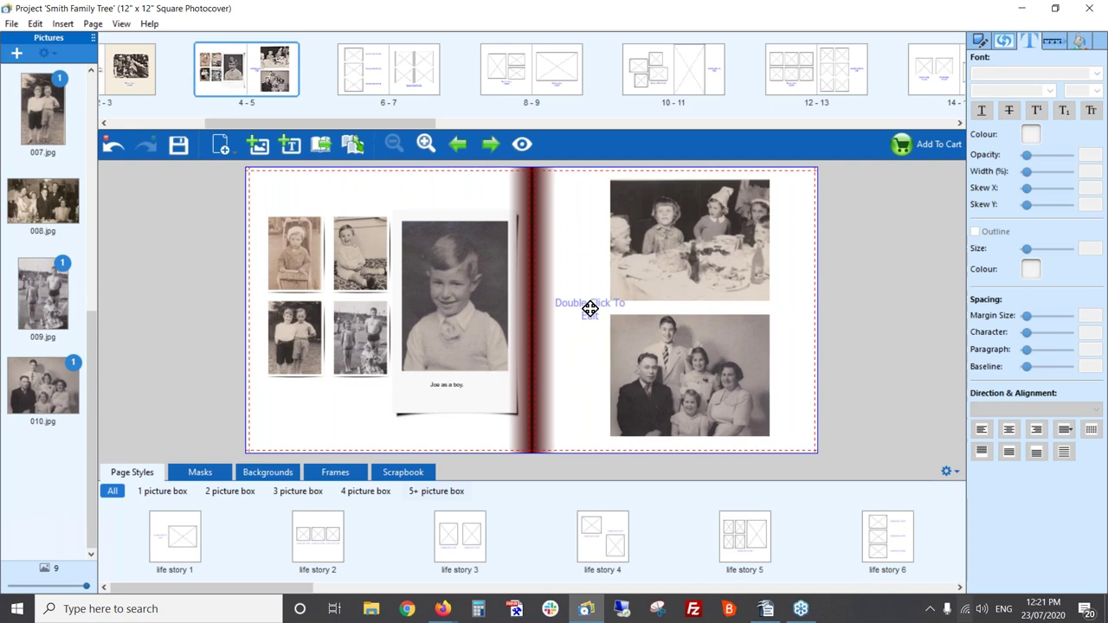
Select both photos on page 5 and move them together slightly right and up, clear of the text box
click(687, 272)
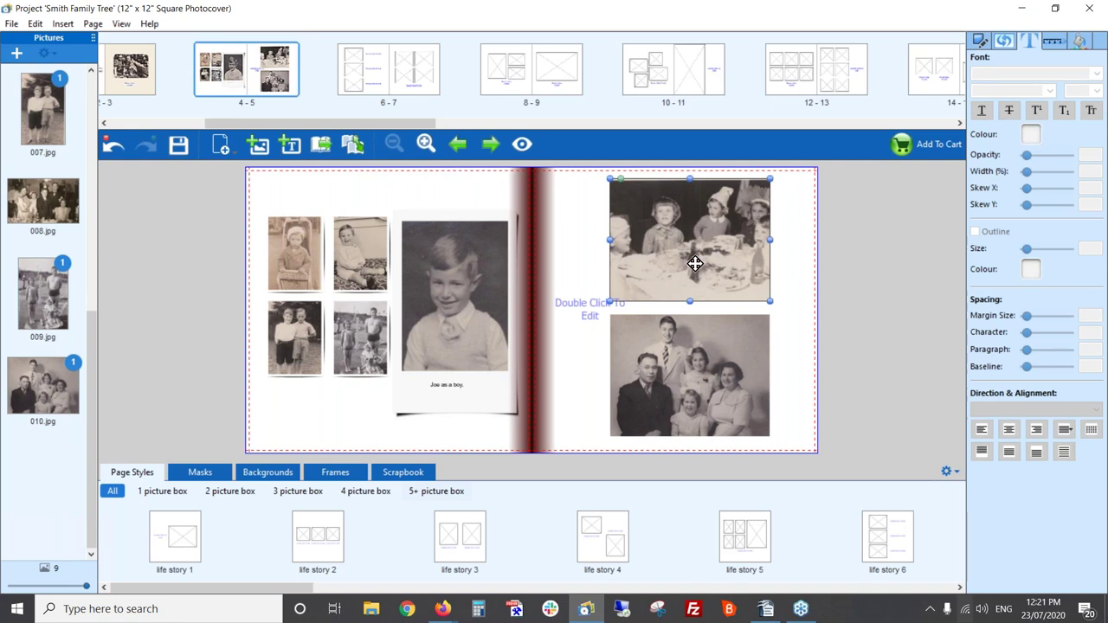
ctrl+click(699, 366)
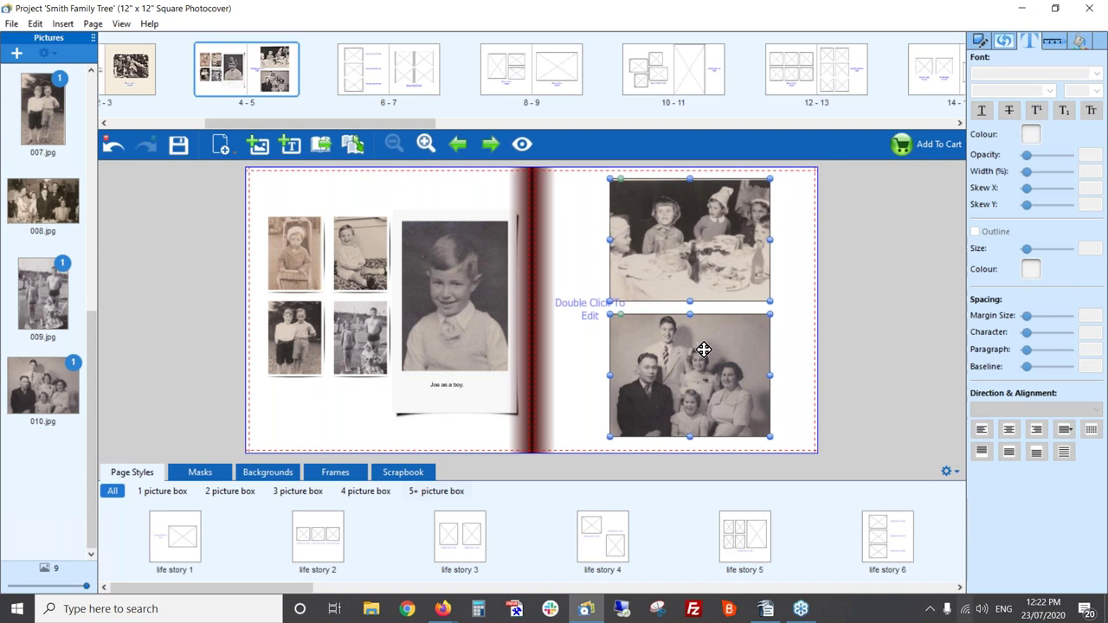
drag(707, 351, 729, 342)
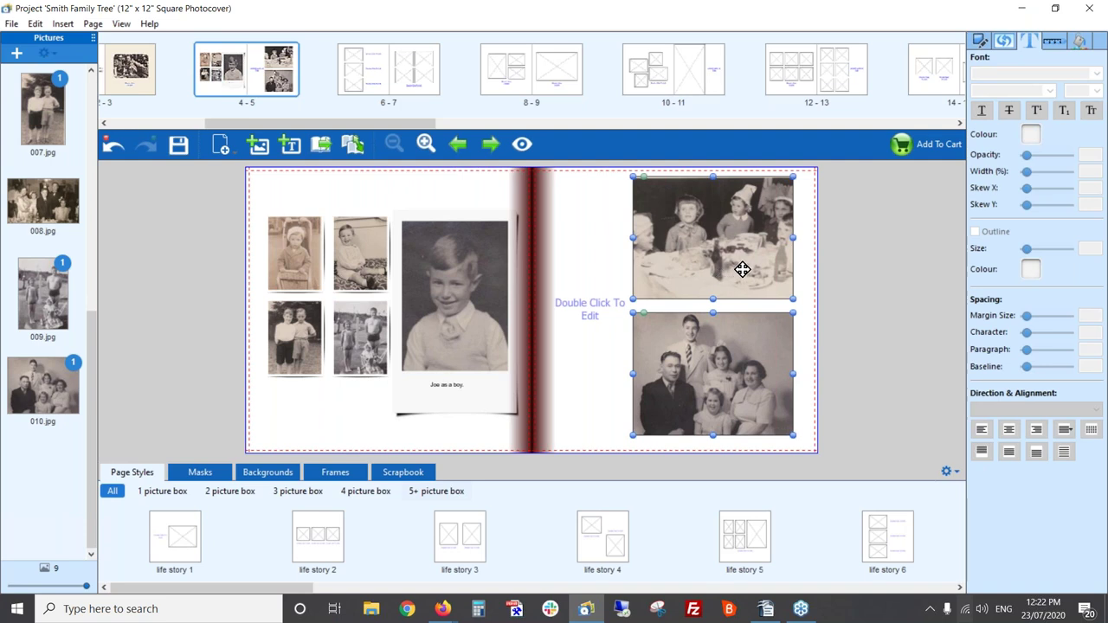
Add the five photos on page 4 to the selection and turn on Auto-Enhance (Perfectly Clear) for all seven
click(468, 273)
ctrl+click(355, 253)
ctrl+click(297, 241)
ctrl+click(294, 314)
ctrl+click(362, 327)
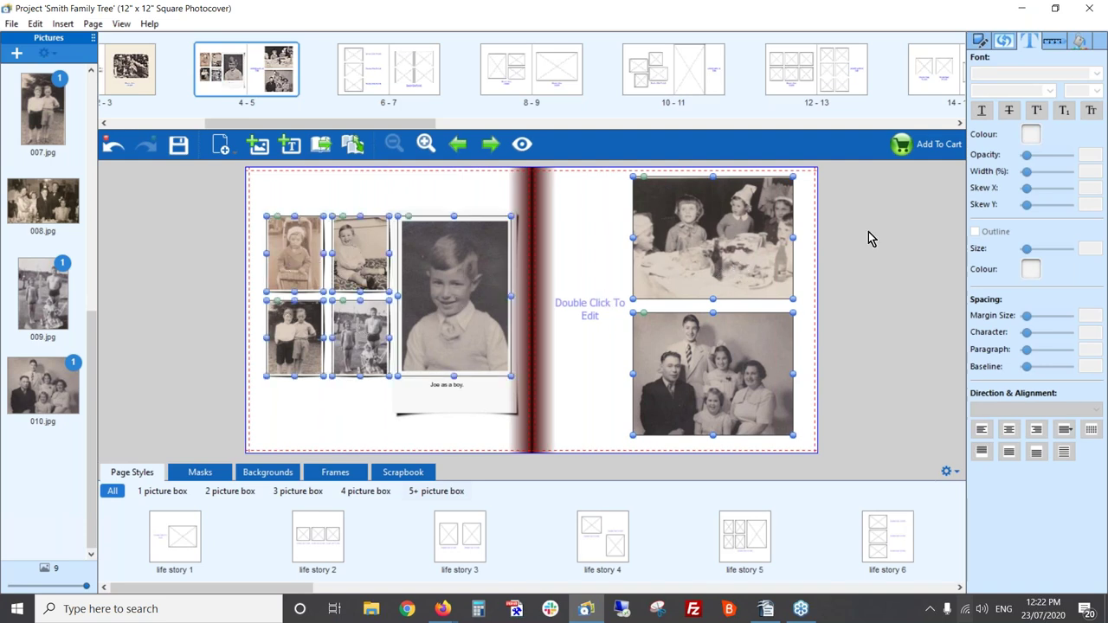
click(1003, 44)
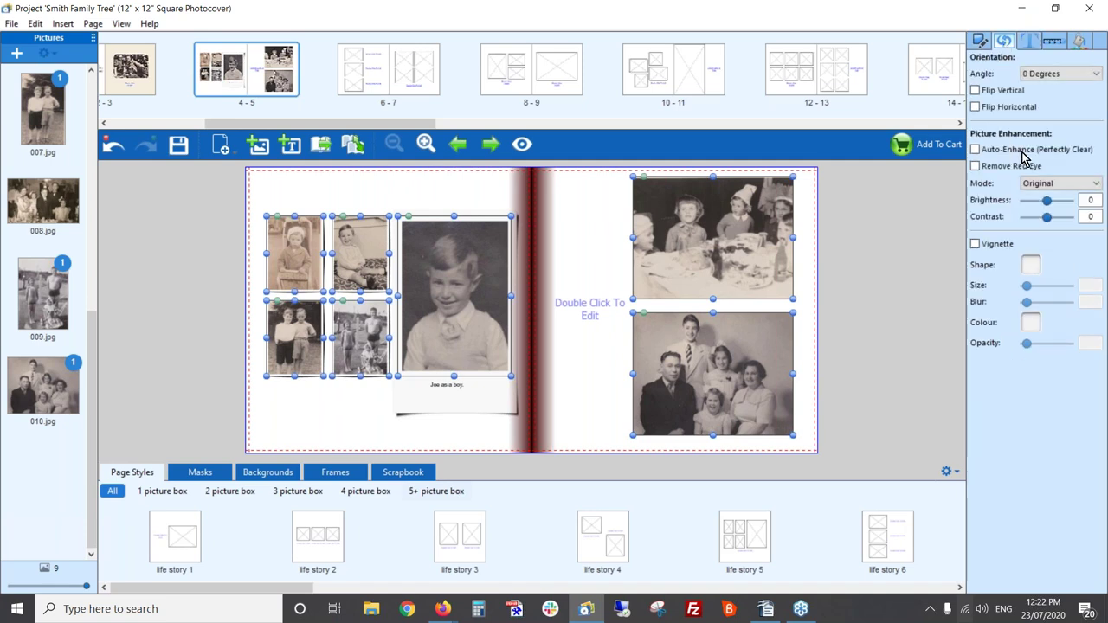
click(976, 150)
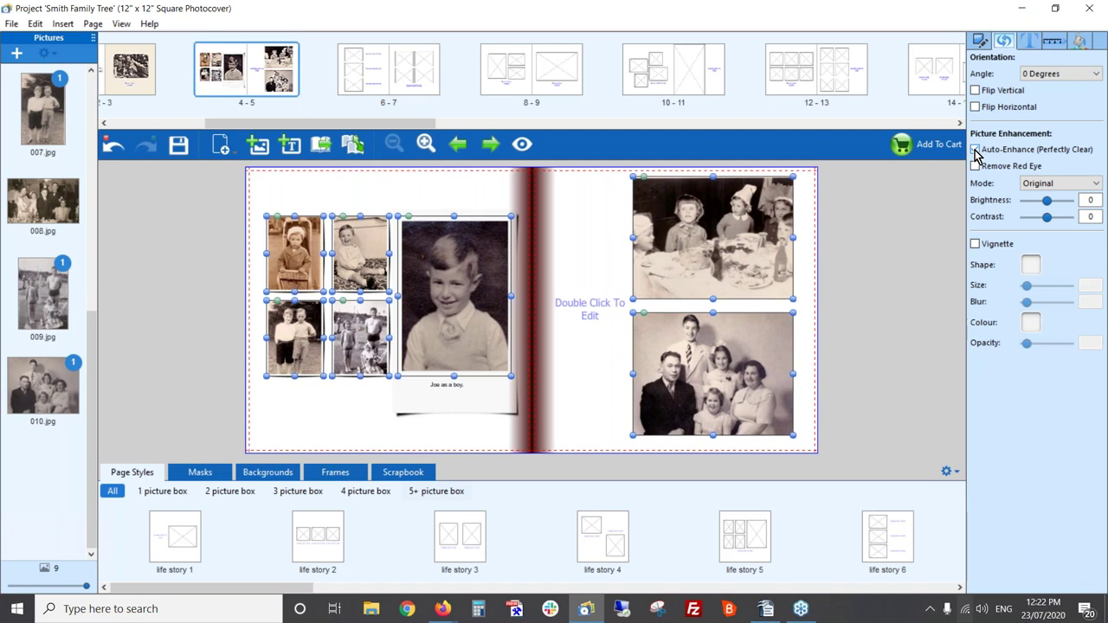
click(611, 252)
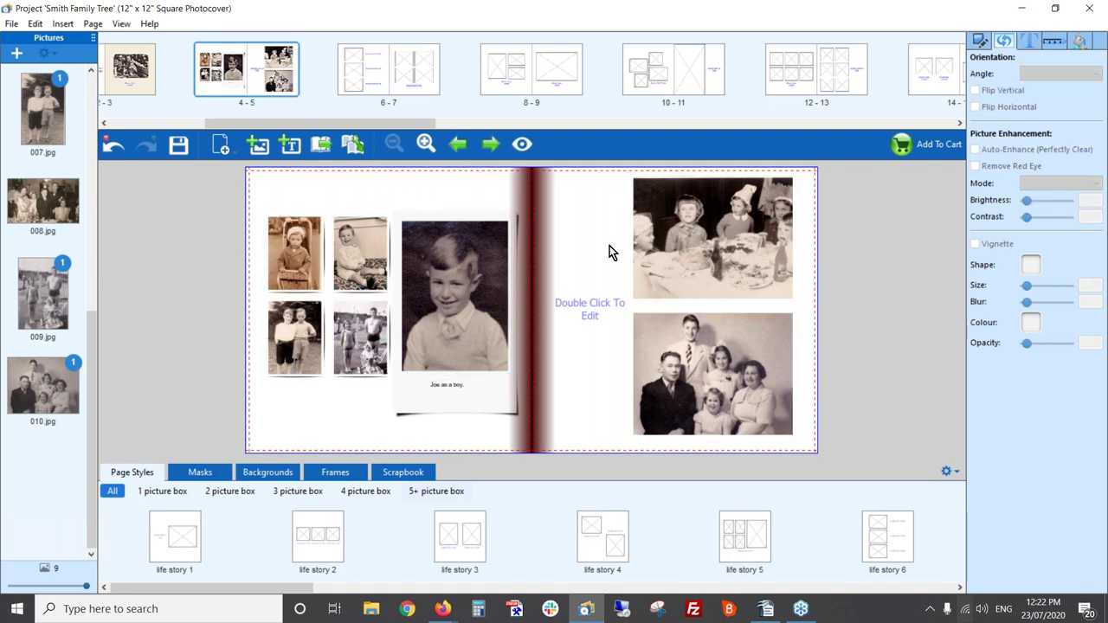